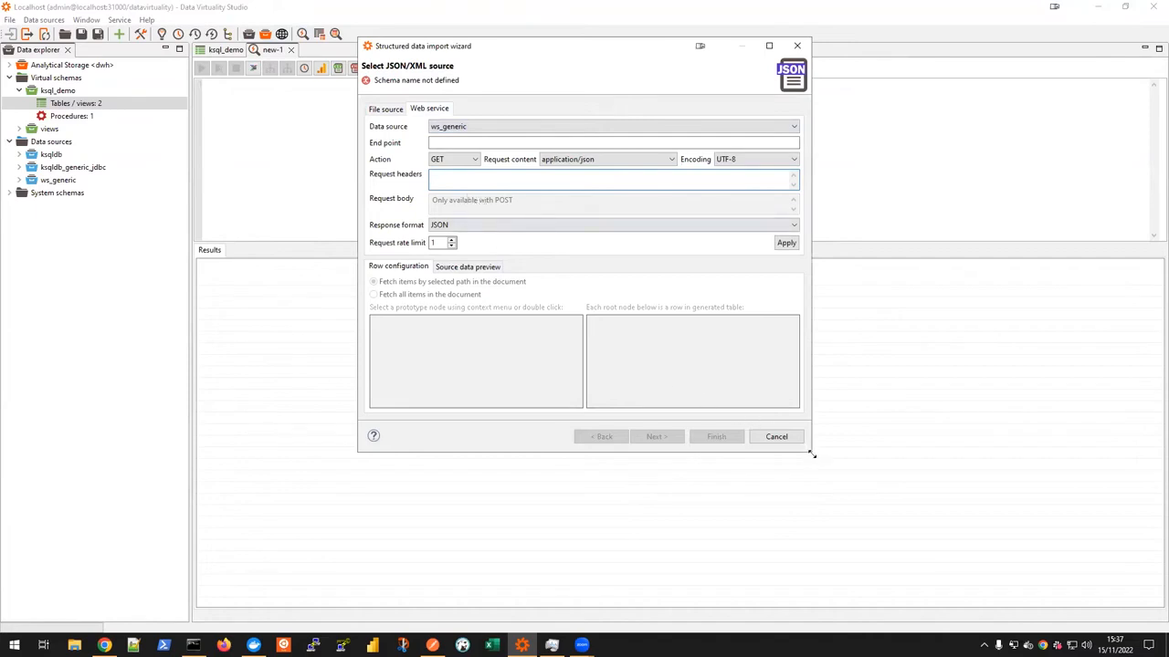
{"action": "left_click_drag", "start_coordinate": [812, 454], "coordinate": [901, 599]}
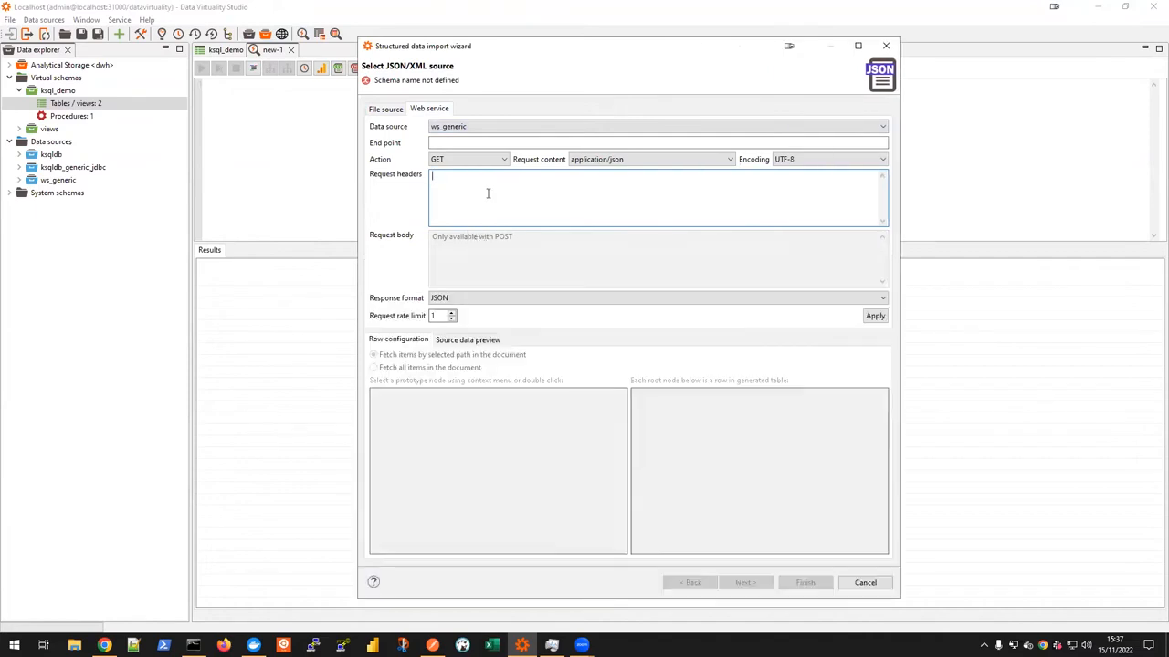
{"action": "type", "text": "request => '{ \"ksql\": \"show streams;\", \"streamProperties\":{} }', endpoint => 'http://localhost:8088/ksql',"}
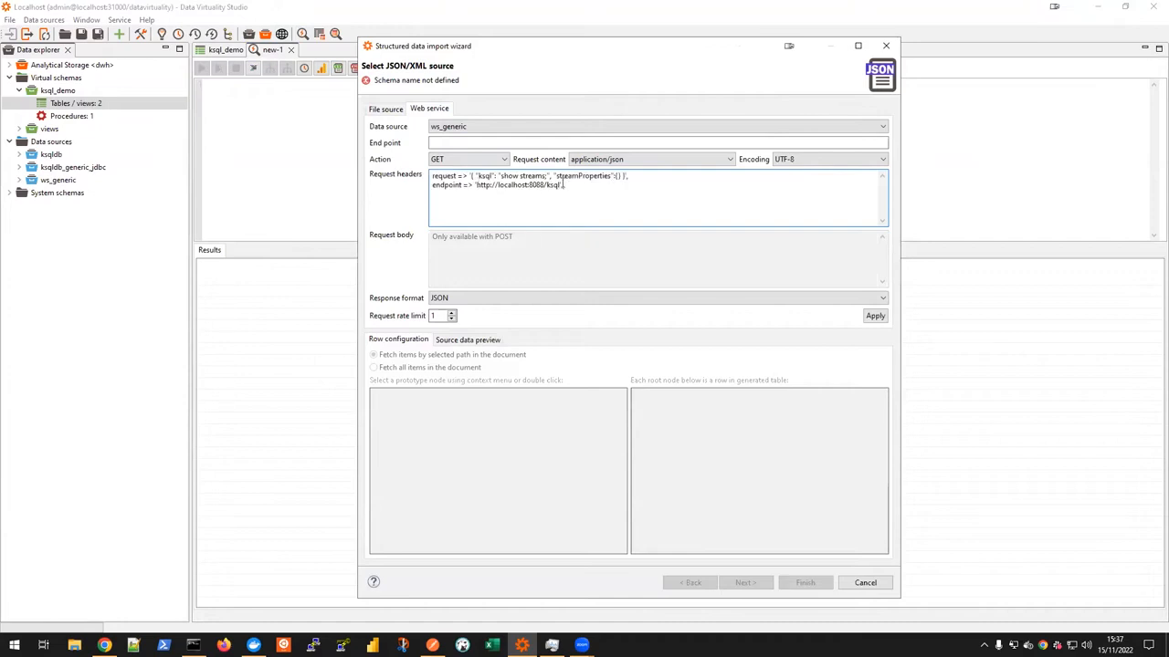
{"action": "left_click_drag", "start_coordinate": [554, 185], "coordinate": [477, 189]}
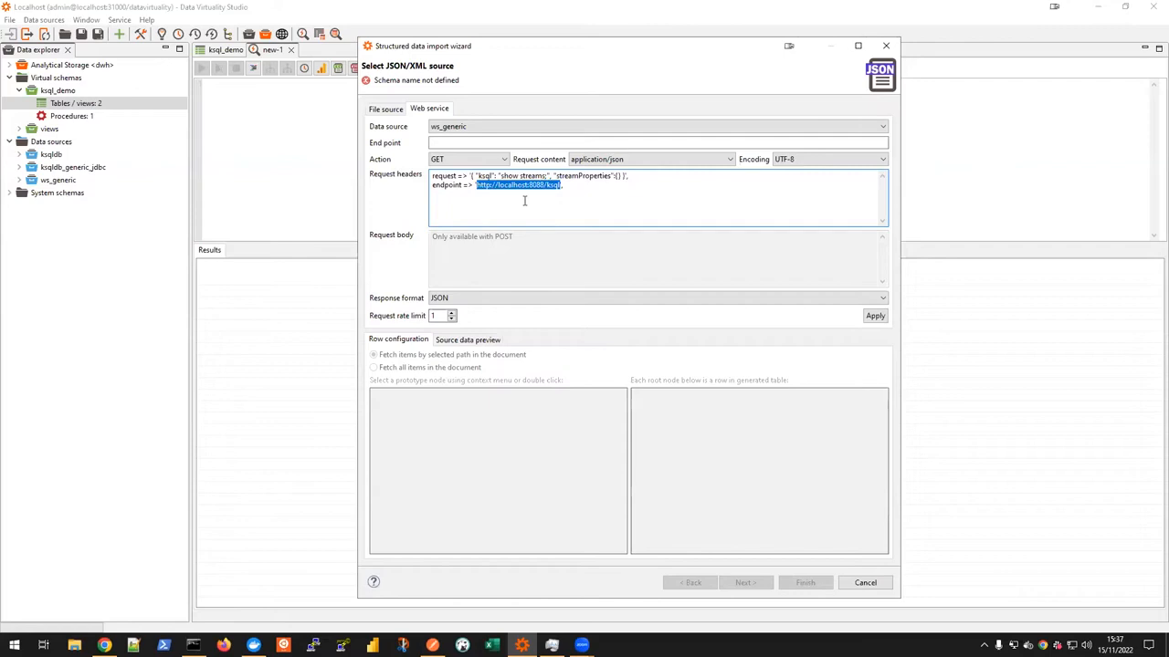
{"action": "key", "text": "ctrl+x"}
{"action": "left_click", "coordinate": [471, 141]}
{"action": "key", "text": "ctrl+v"}
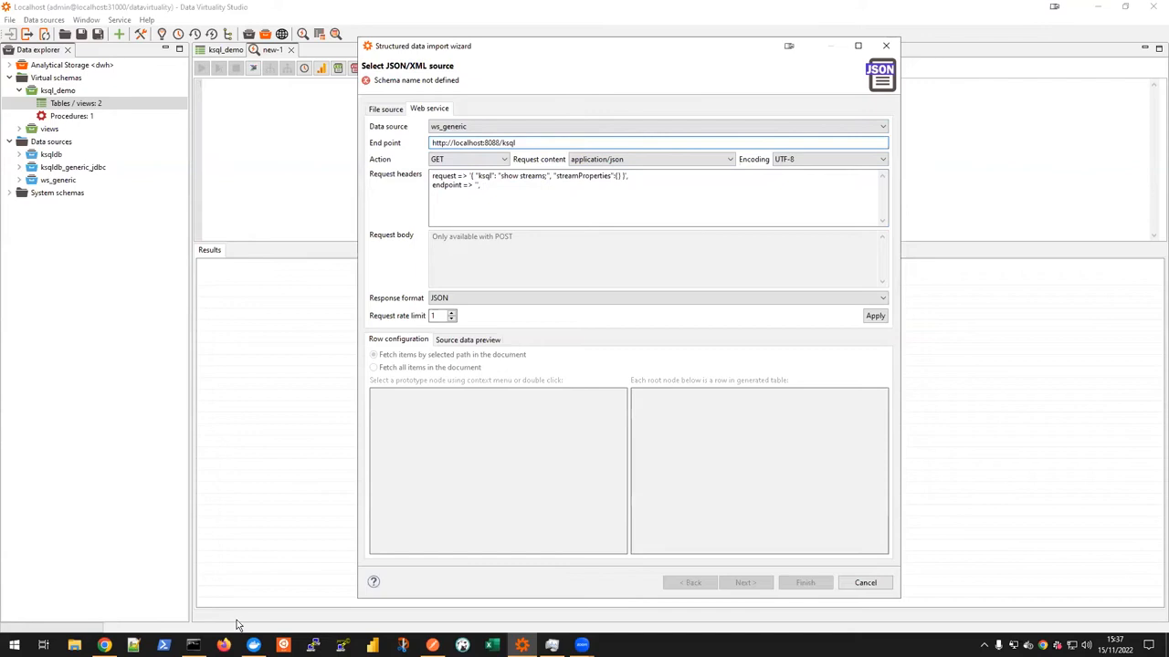
{"action": "left_click", "coordinate": [253, 645]}
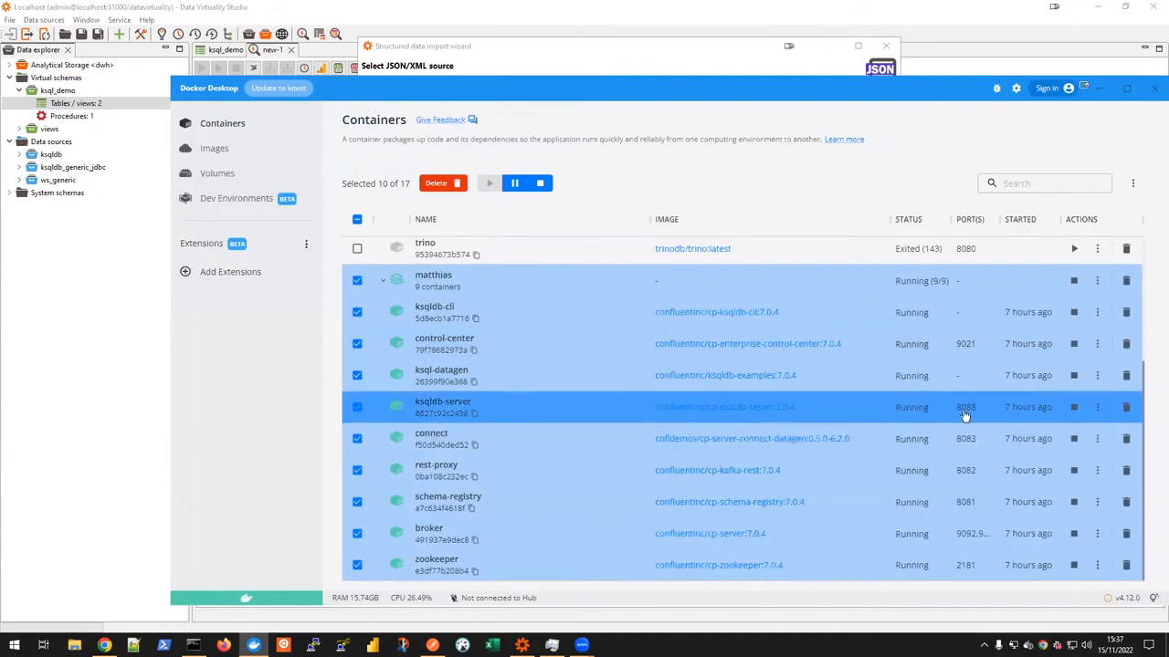
{"action": "left_click", "coordinate": [76, 379]}
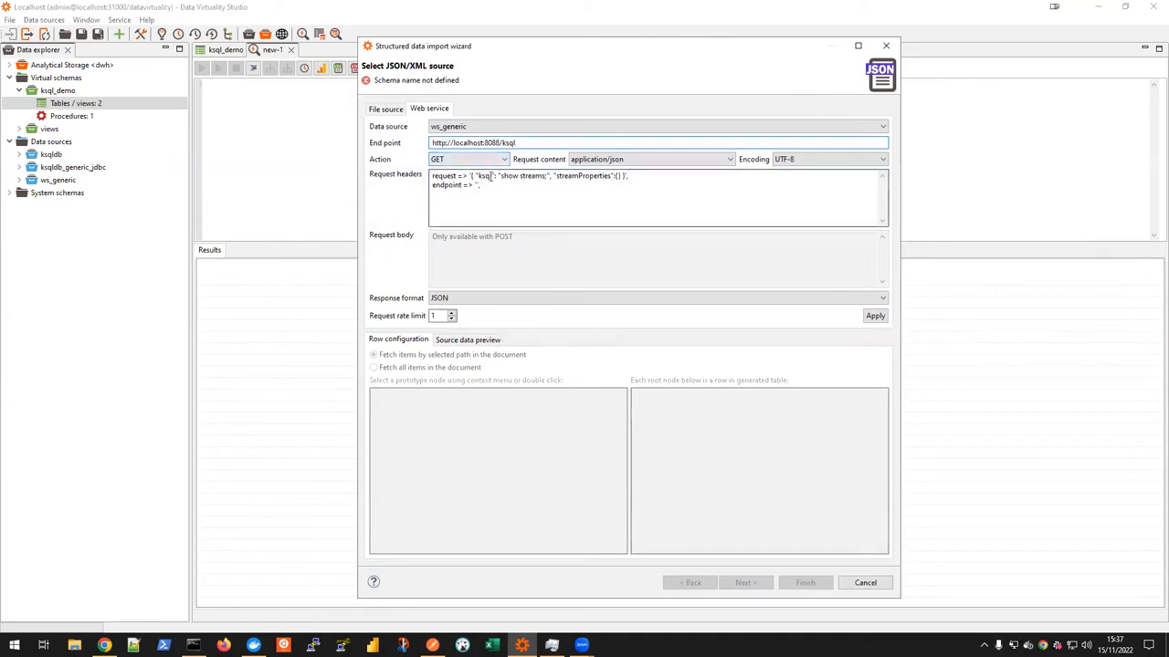
Step: Make it a POST request with body { "ksql": "show streams;", "streamProperties":{} }, clear the request headers and apply
{"action": "left_click_drag", "start_coordinate": [471, 175], "coordinate": [626, 176]}
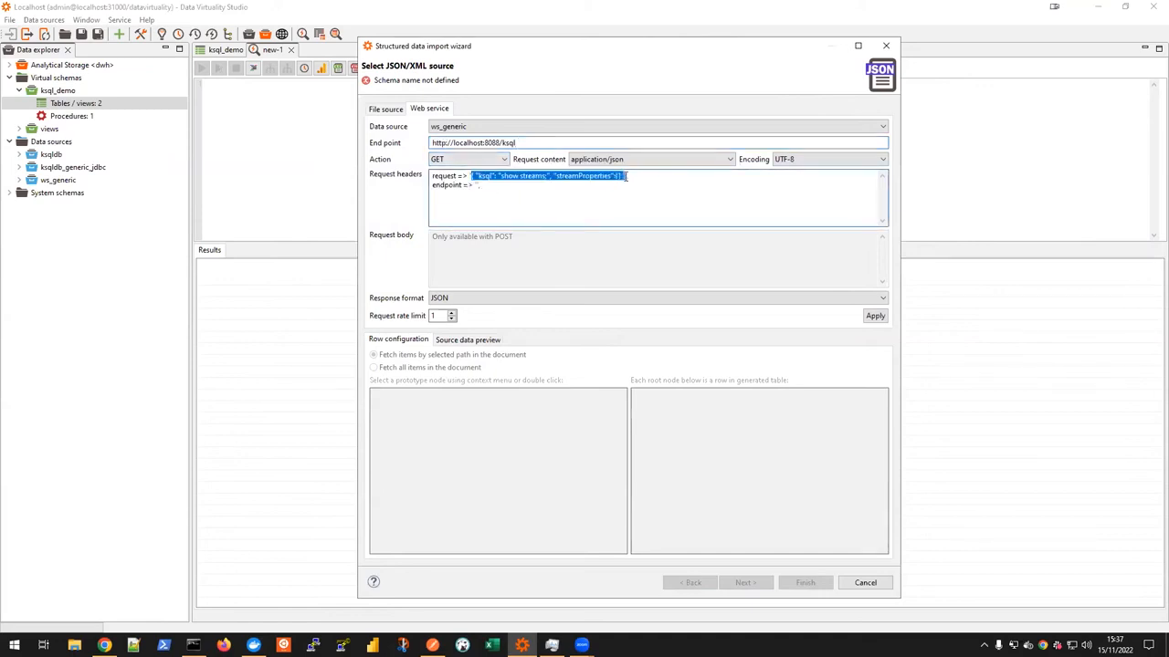
{"action": "key", "text": "Delete"}
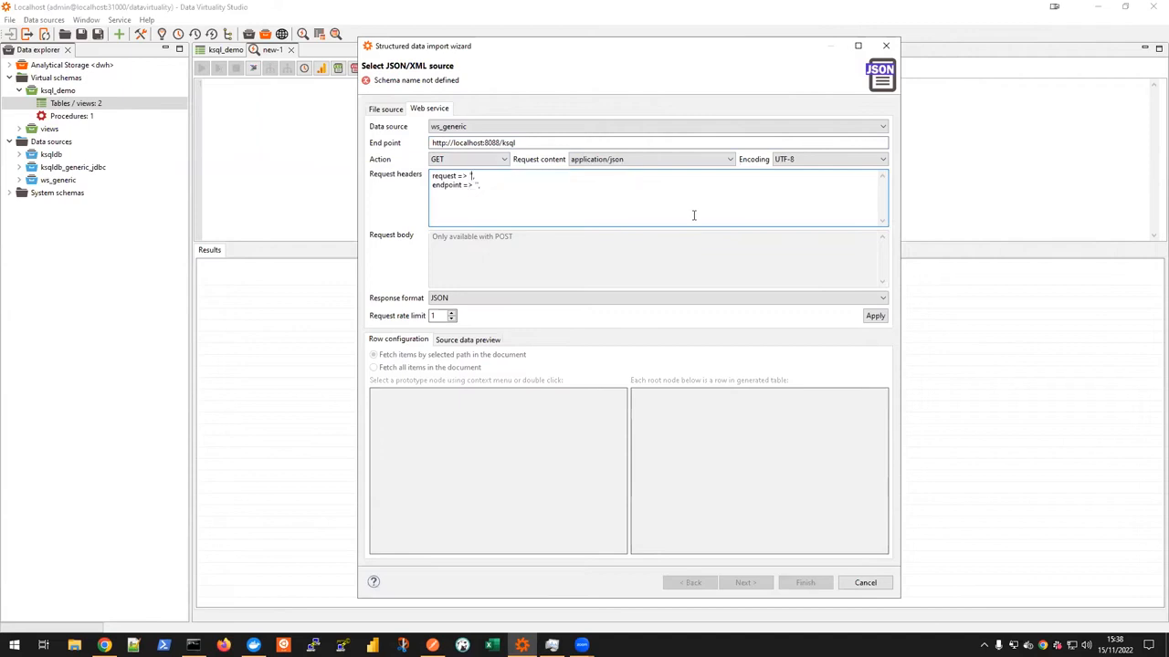
{"action": "left_click", "coordinate": [479, 160]}
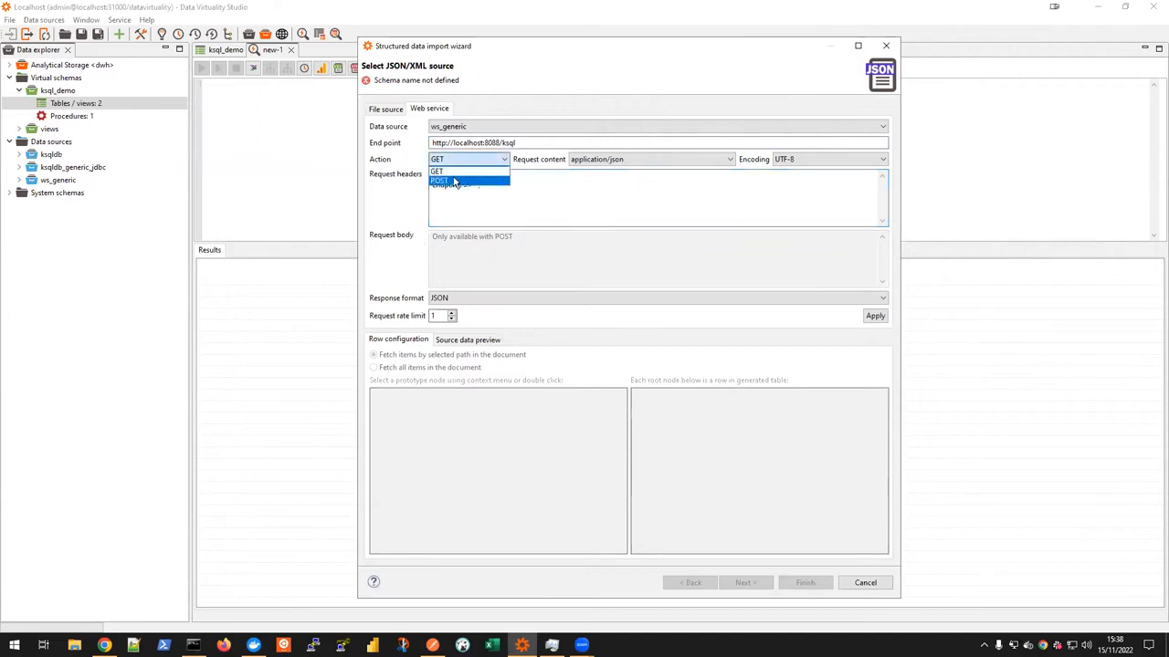
{"action": "left_click", "coordinate": [454, 180]}
{"action": "left_click", "coordinate": [492, 260]}
{"action": "key", "text": "ctrl+v"}
{"action": "left_click", "coordinate": [506, 204]}
{"action": "key", "text": "ctrl+a"}
{"action": "key", "text": "Delete"}
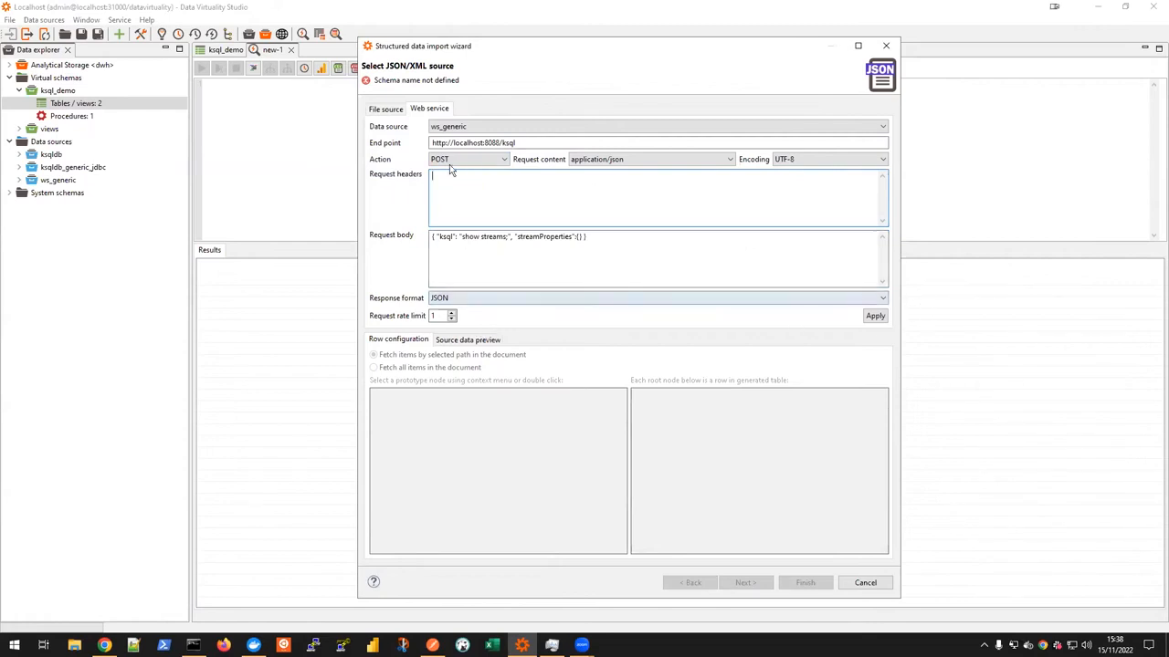
{"action": "left_click", "coordinate": [874, 316]}
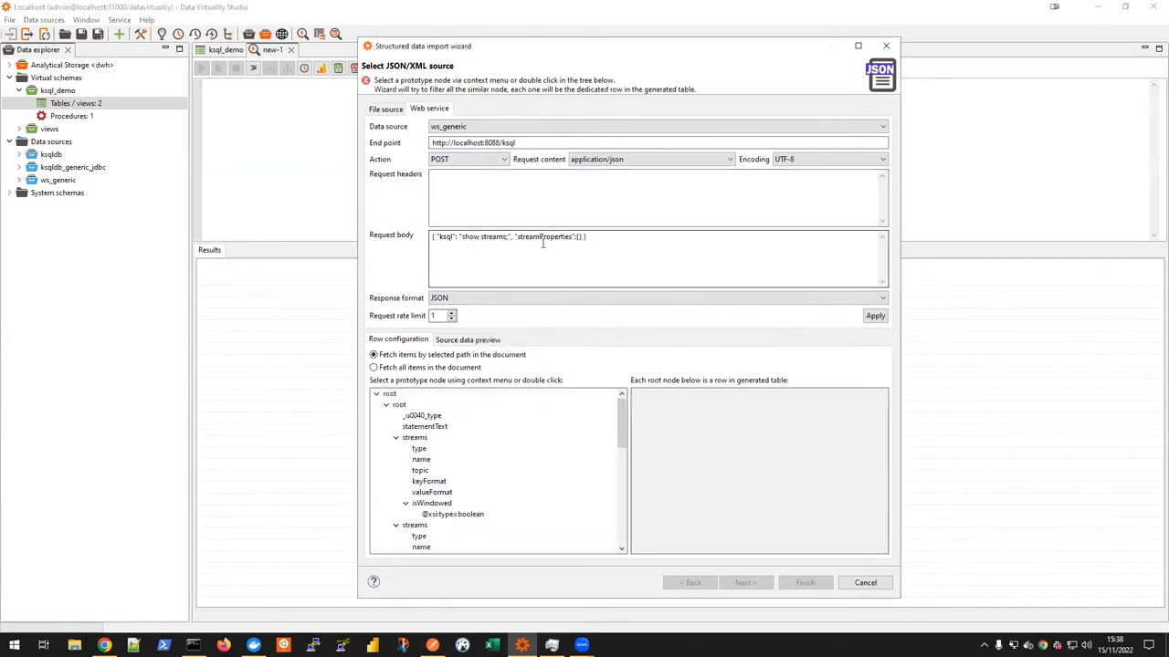
Step: Examine the ksql statement in the request body and the source data preview of the JSON response
{"action": "double_click", "coordinate": [441, 238]}
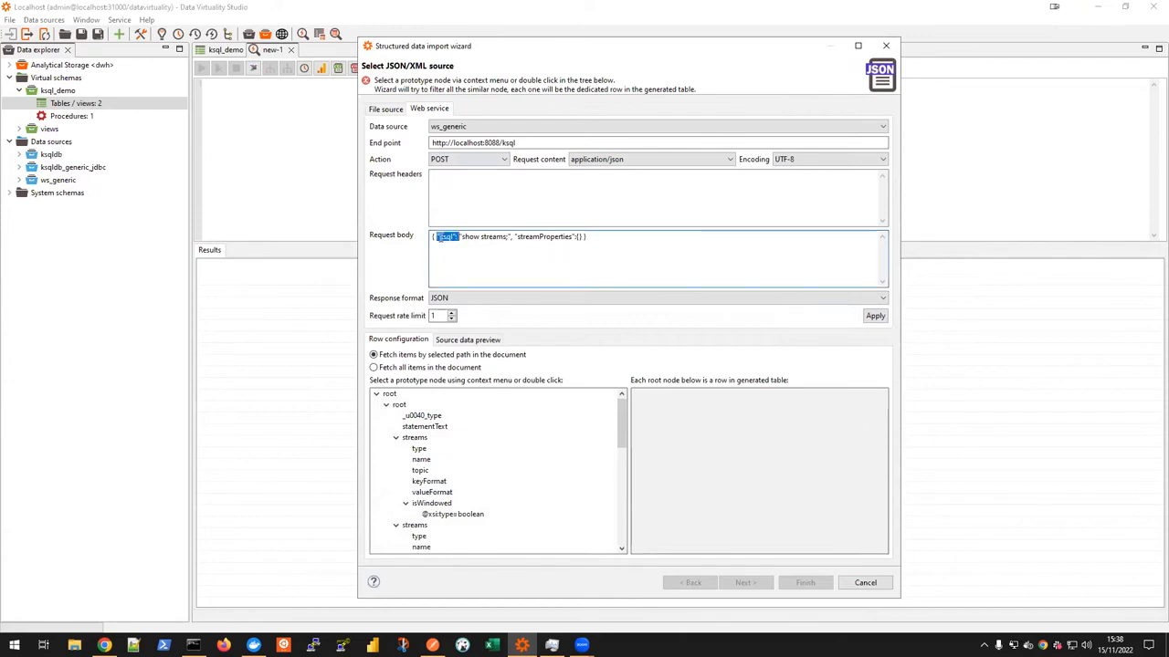
{"action": "double_click", "coordinate": [476, 237]}
{"action": "left_click", "coordinate": [494, 239]}
{"action": "double_click", "coordinate": [494, 240]}
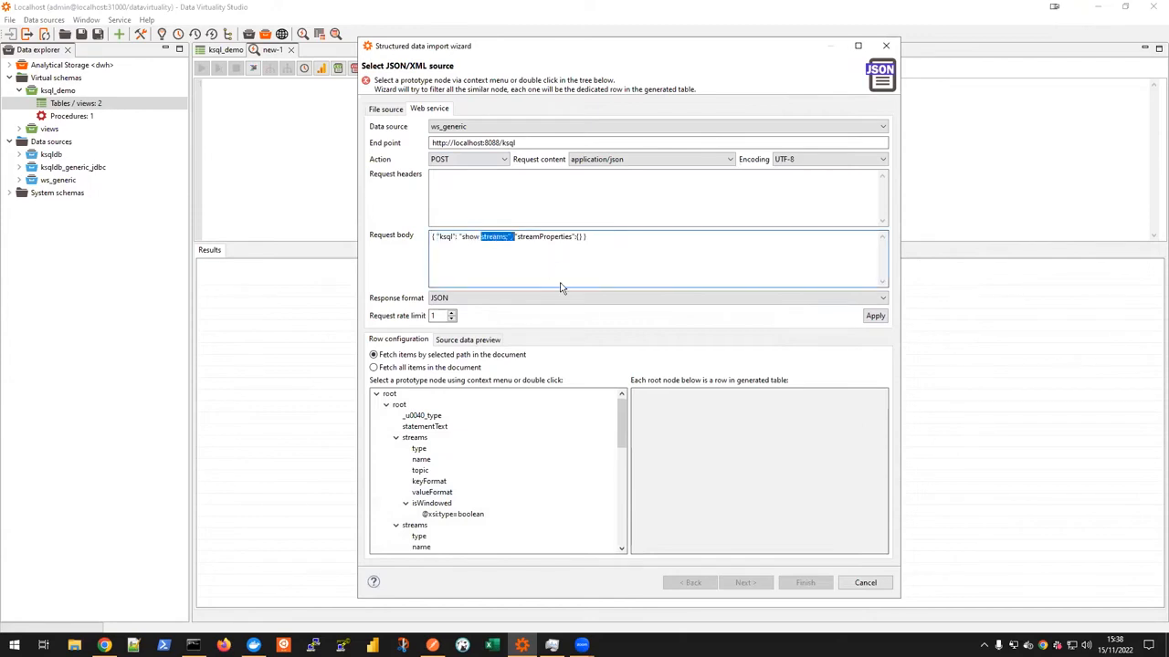
{"action": "left_click", "coordinate": [612, 241]}
{"action": "left_click_drag", "start_coordinate": [462, 239], "coordinate": [509, 238]}
{"action": "left_click", "coordinate": [502, 266]}
{"action": "left_click", "coordinate": [450, 344]}
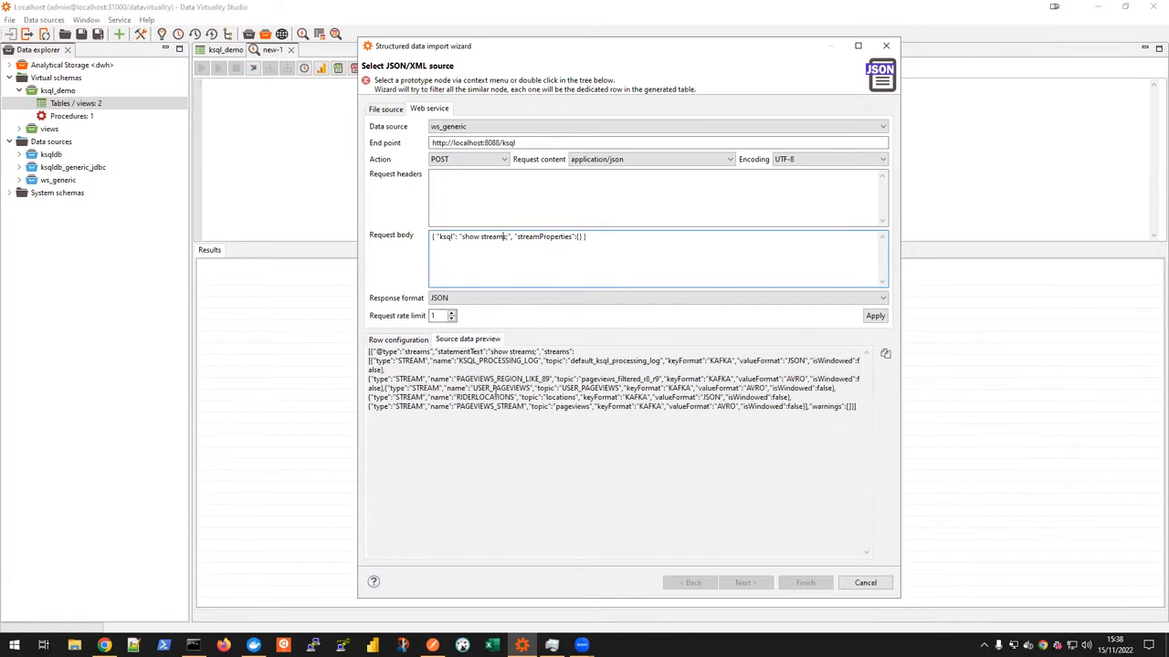
{"action": "left_click", "coordinate": [399, 343]}
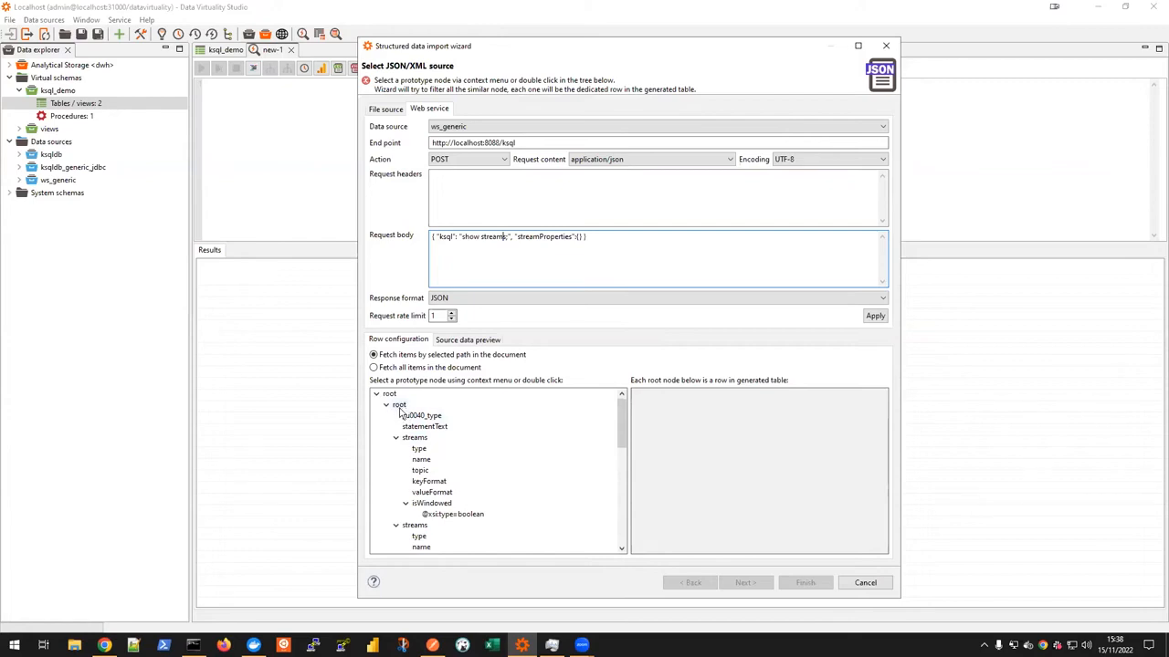
Step: Try the nested root node as the row prototype and inspect its output columns, returning to the source page
{"action": "double_click", "coordinate": [398, 407]}
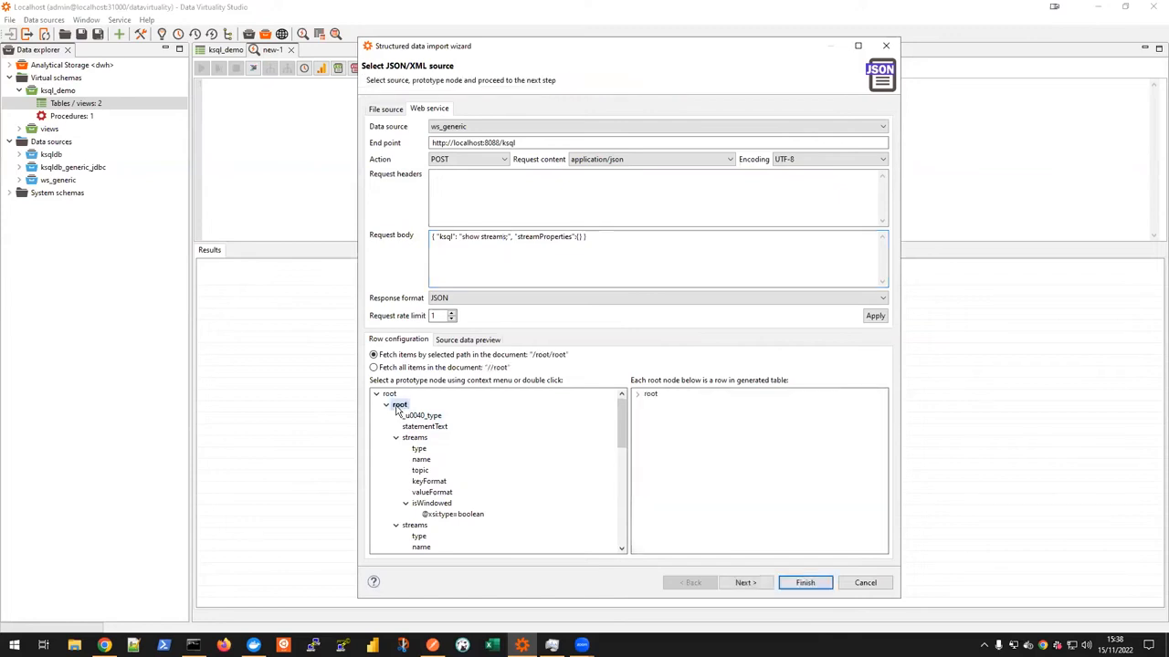
{"action": "left_click", "coordinate": [745, 583]}
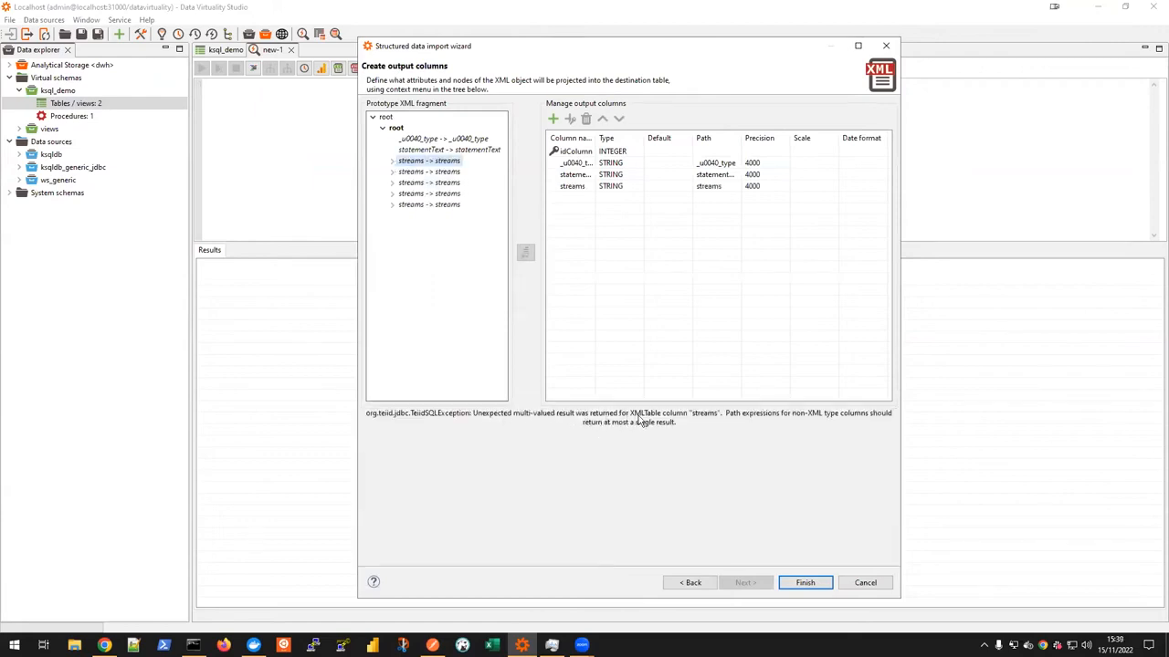
{"action": "left_click", "coordinate": [412, 173]}
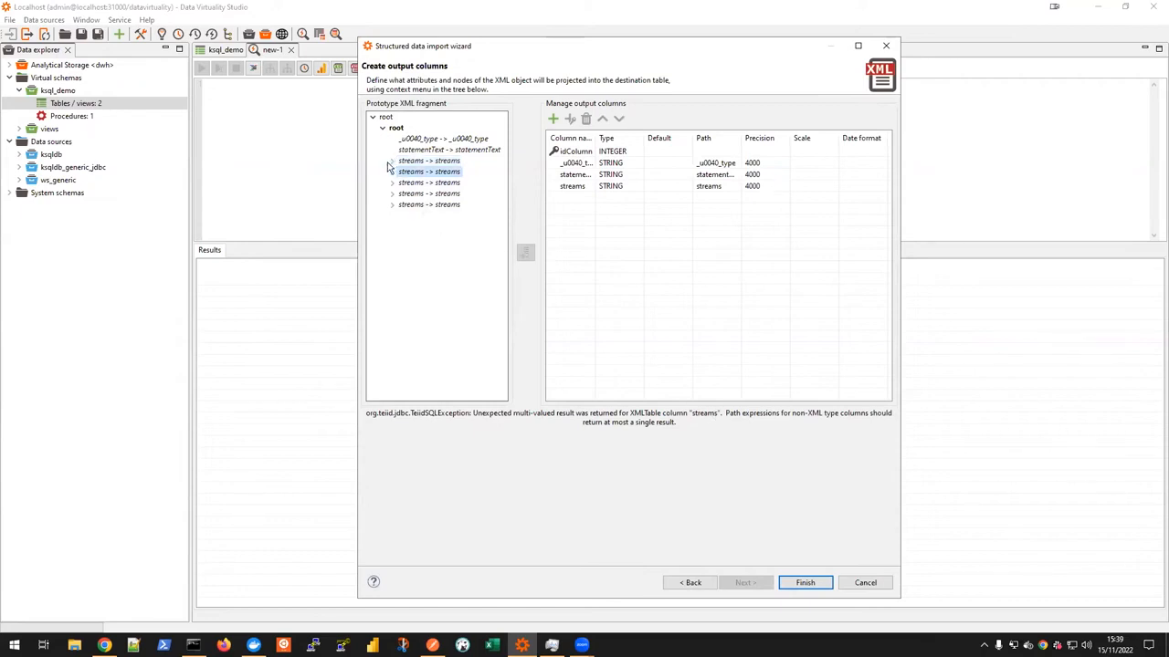
{"action": "left_click", "coordinate": [392, 160]}
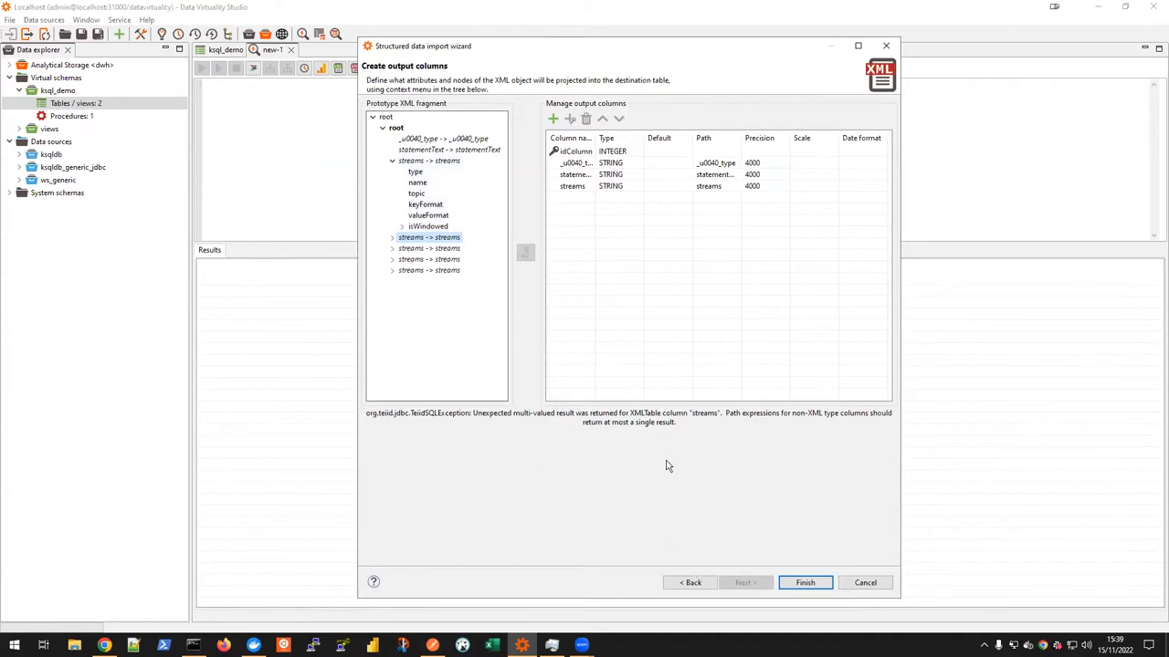
{"action": "left_click", "coordinate": [686, 584]}
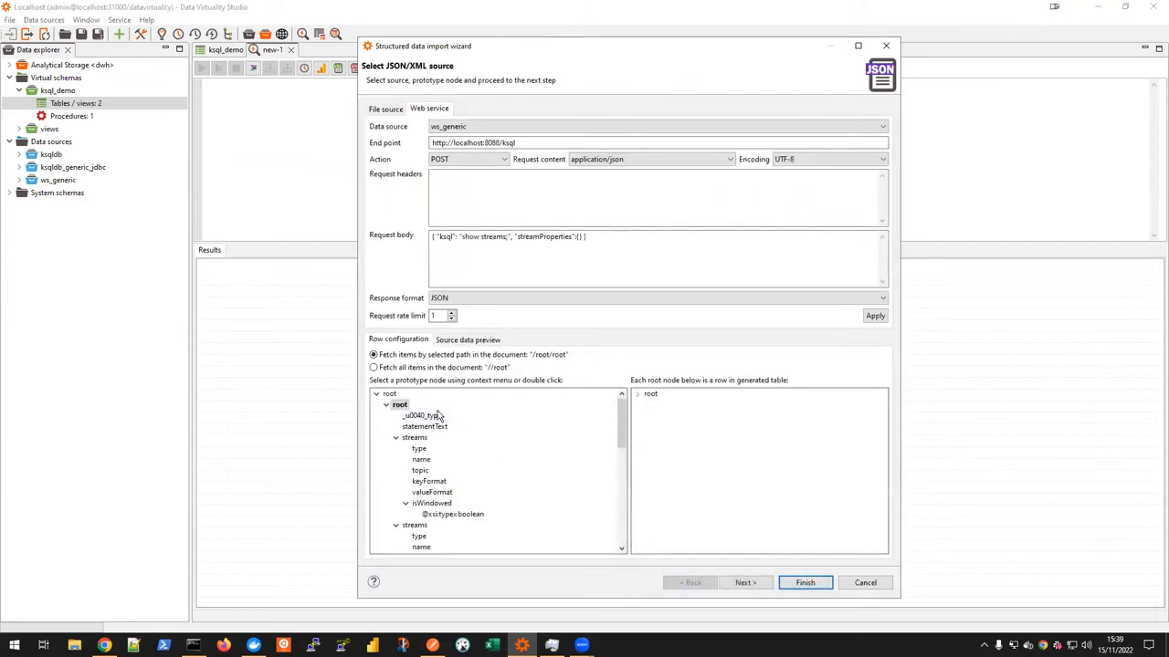
Step: Use the first streams node as the row prototype and proceed to the output columns
{"action": "left_click", "coordinate": [411, 440]}
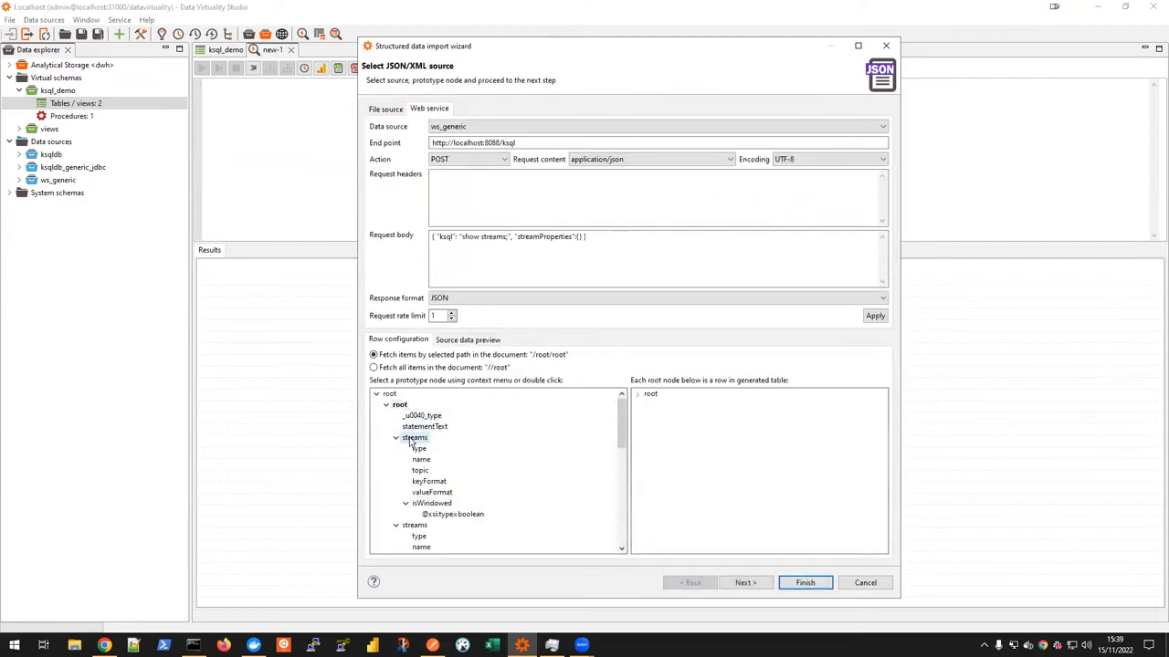
{"action": "double_click", "coordinate": [410, 438]}
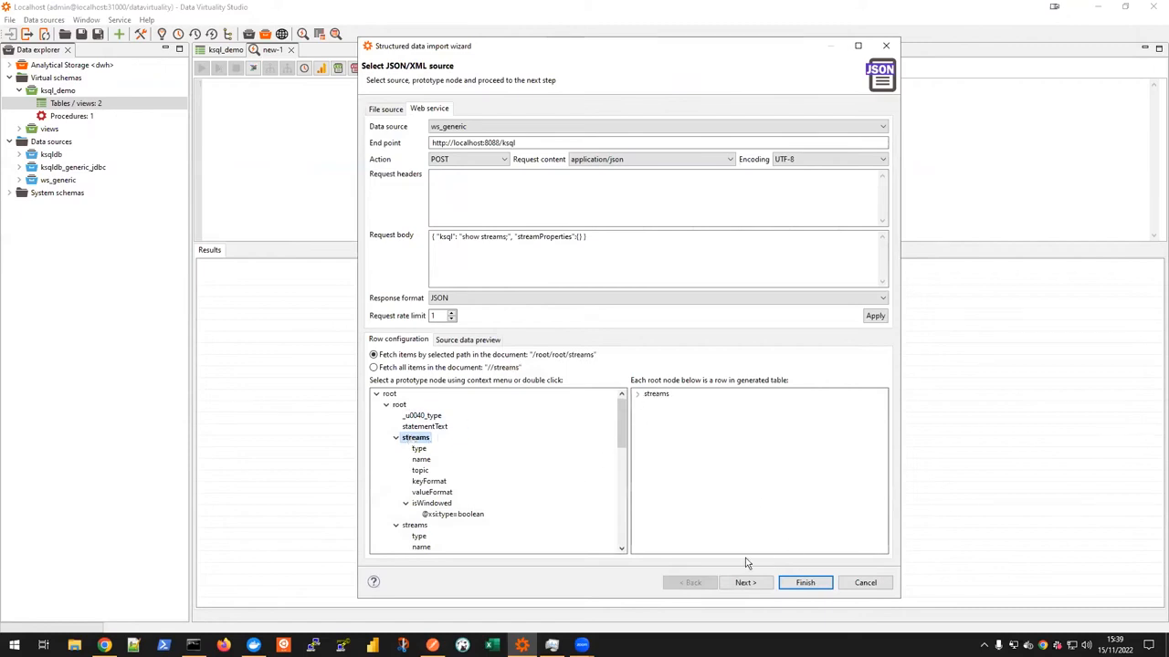
{"action": "left_click", "coordinate": [745, 584]}
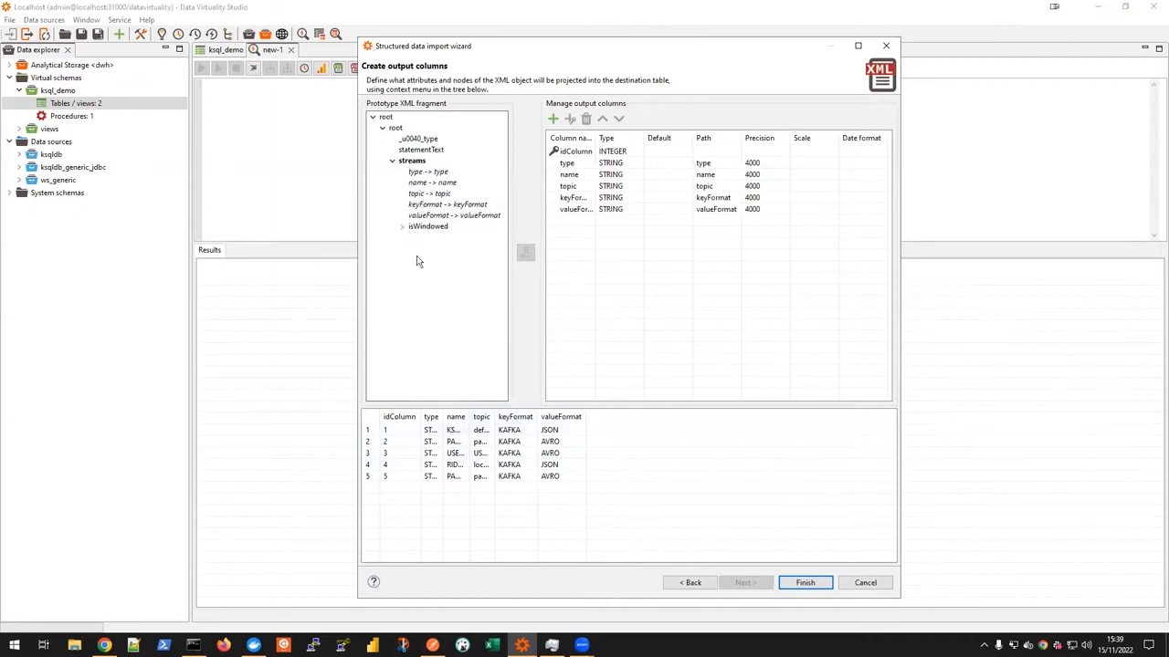
Step: Add isWindowed as an output column, remove idColumn, and widen the preview columns
{"action": "left_click", "coordinate": [402, 226]}
{"action": "double_click", "coordinate": [429, 226]}
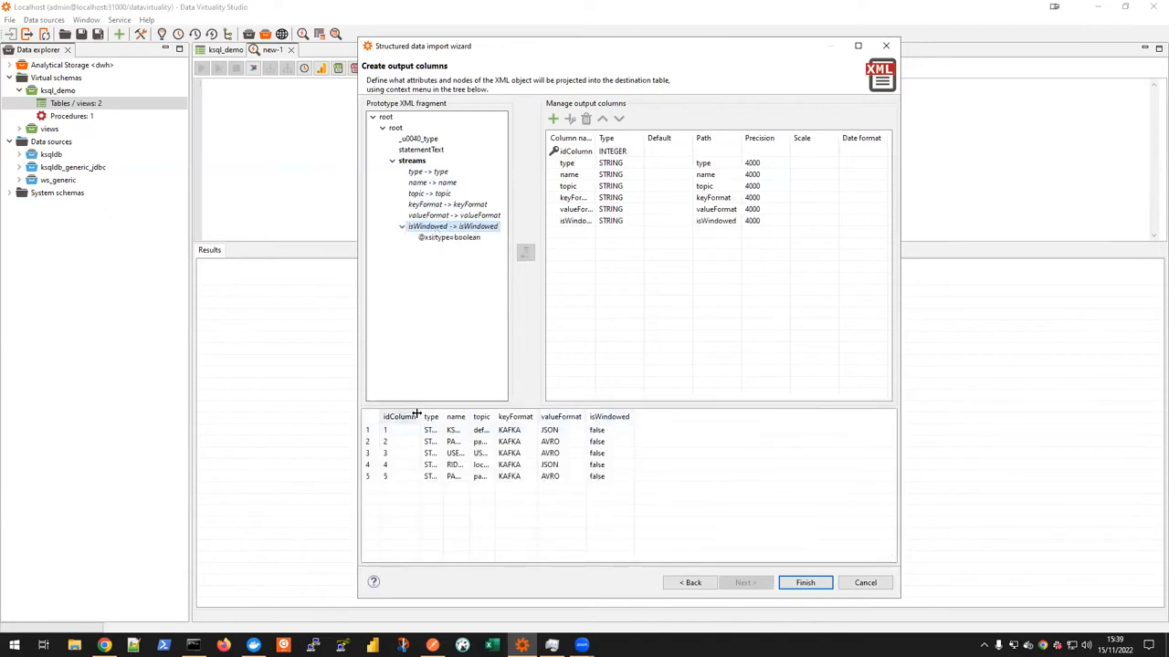
{"action": "left_click", "coordinate": [575, 151]}
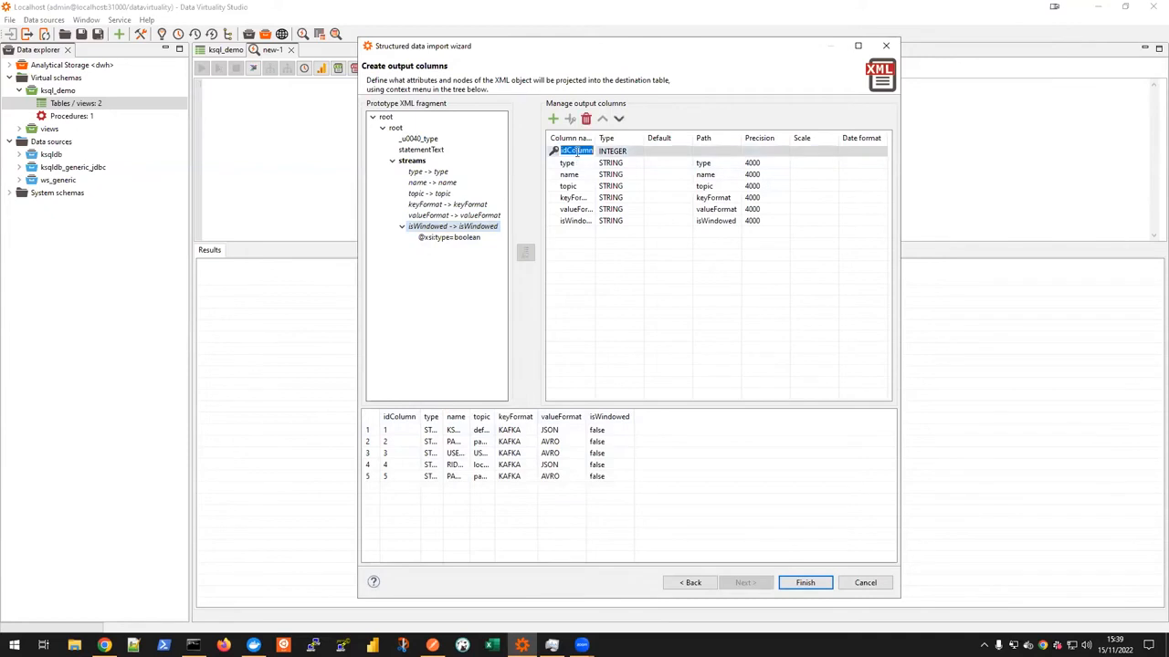
{"action": "left_click", "coordinate": [586, 120]}
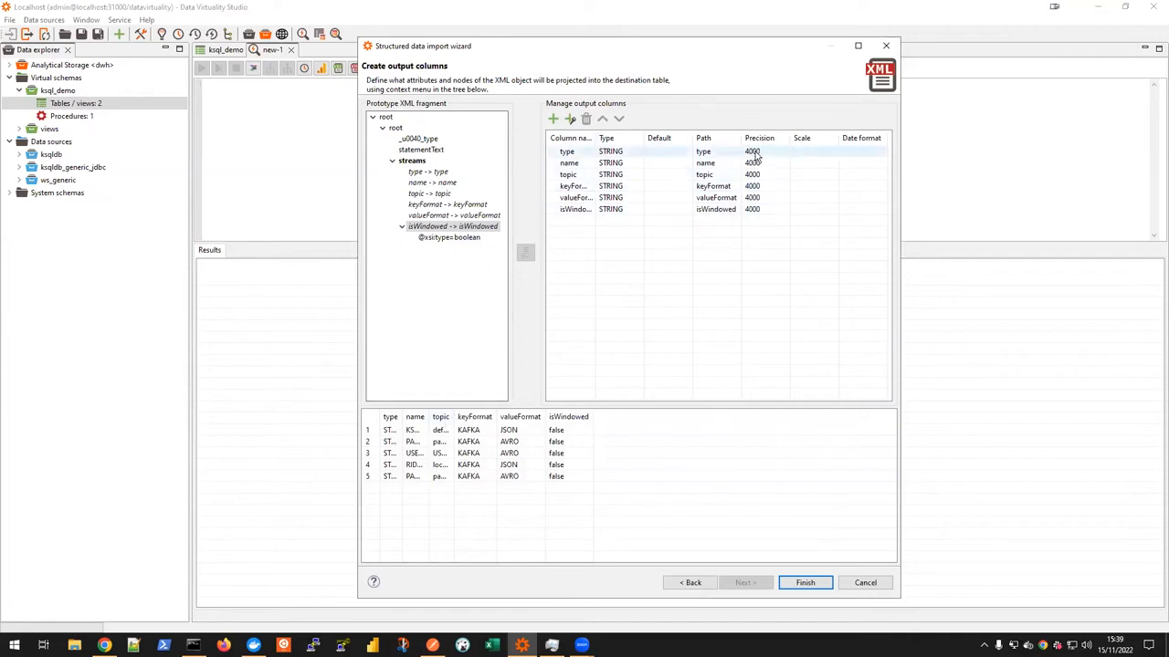
{"action": "left_click_drag", "start_coordinate": [401, 416], "coordinate": [686, 418]}
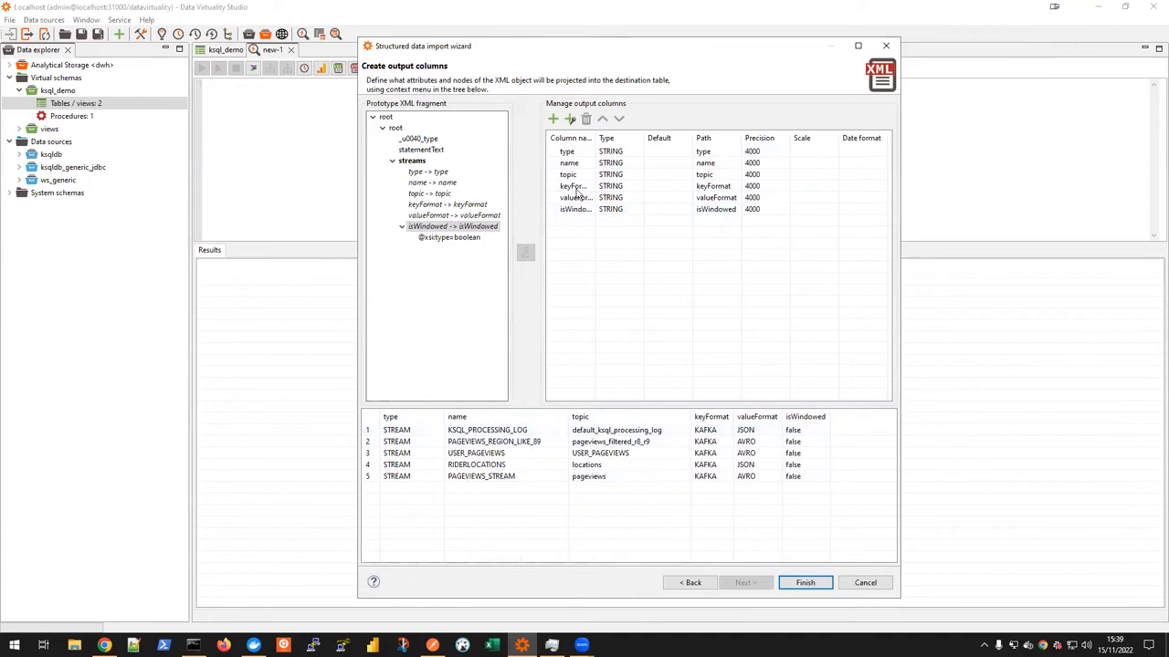
Step: Finish the wizard to generate the SQL query, enlarge the editor area and run the query
{"action": "left_click", "coordinate": [807, 581]}
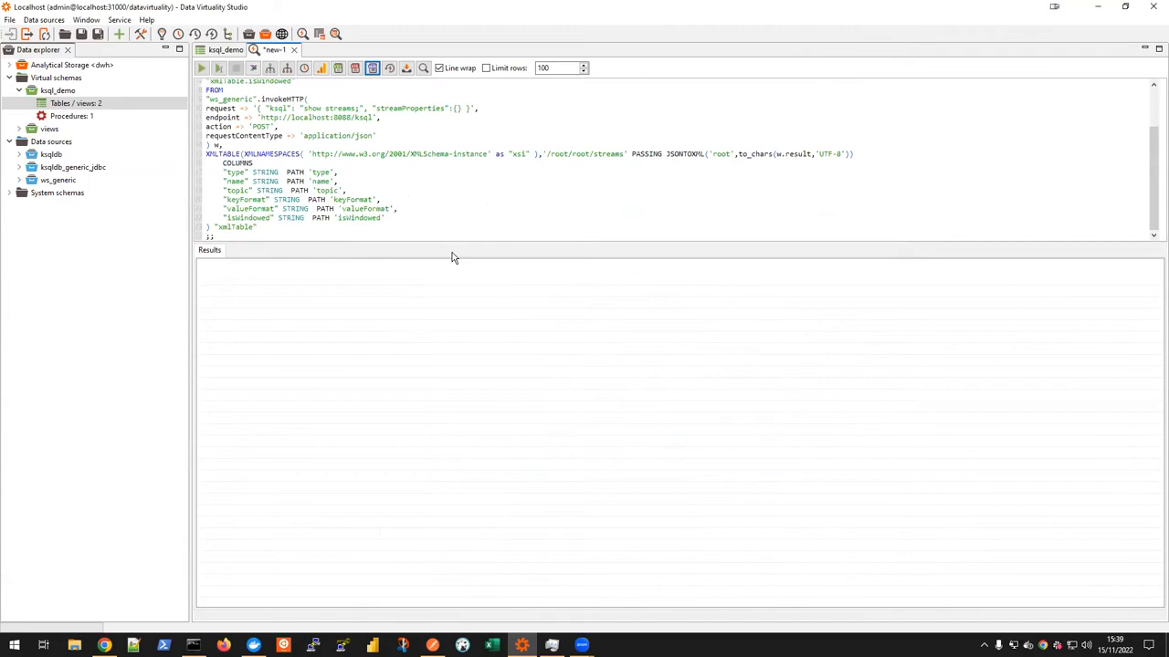
{"action": "left_click_drag", "start_coordinate": [459, 242], "coordinate": [482, 345]}
{"action": "left_click", "coordinate": [202, 67]}
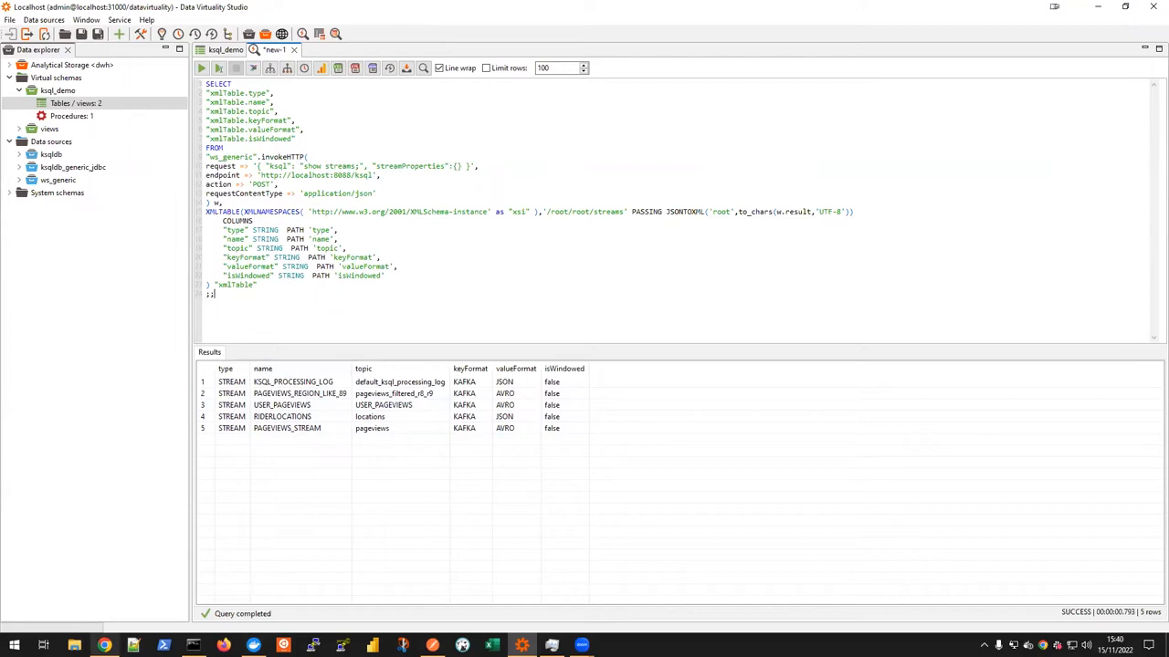
Step: Switch to Confluent Control Center in Chrome and open the ksqldb1 application's query editor for controlcenter.cluster
{"action": "left_click", "coordinate": [104, 646]}
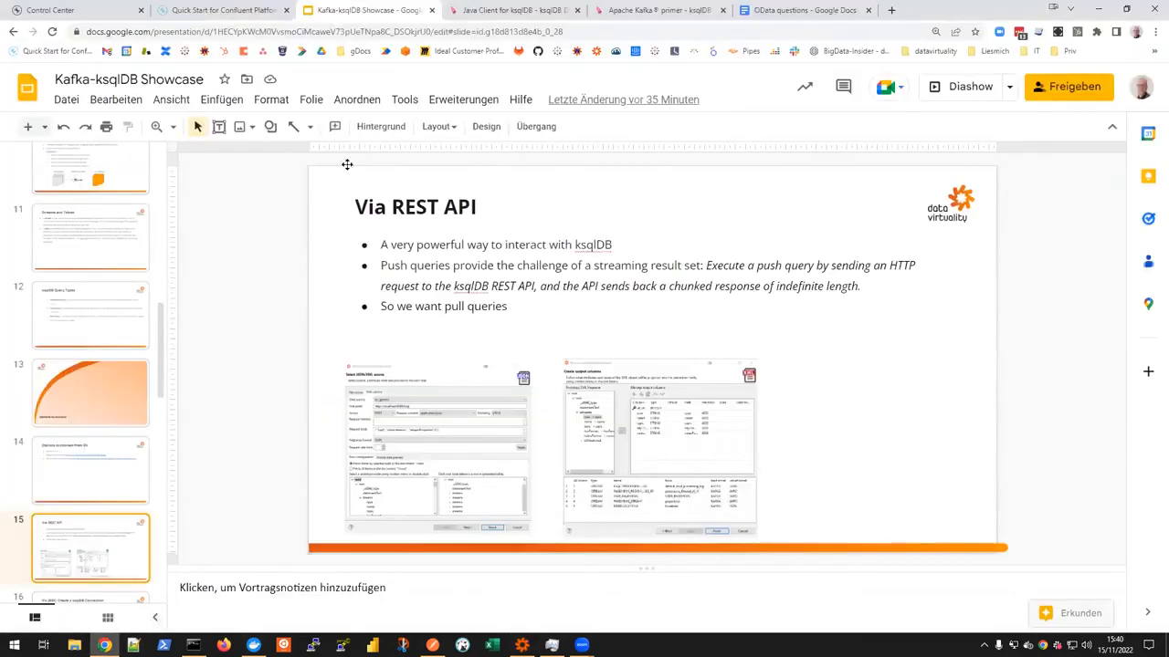
{"action": "left_click", "coordinate": [65, 11]}
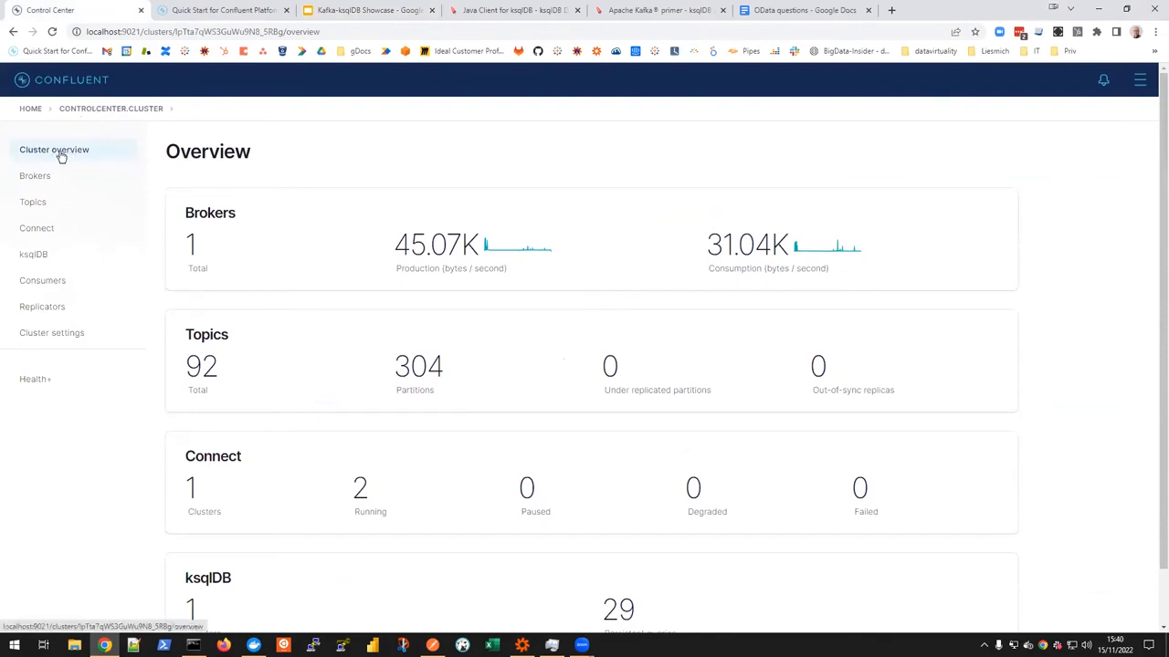
{"action": "left_click", "coordinate": [29, 109]}
{"action": "left_click", "coordinate": [117, 362]}
{"action": "left_click", "coordinate": [33, 255]}
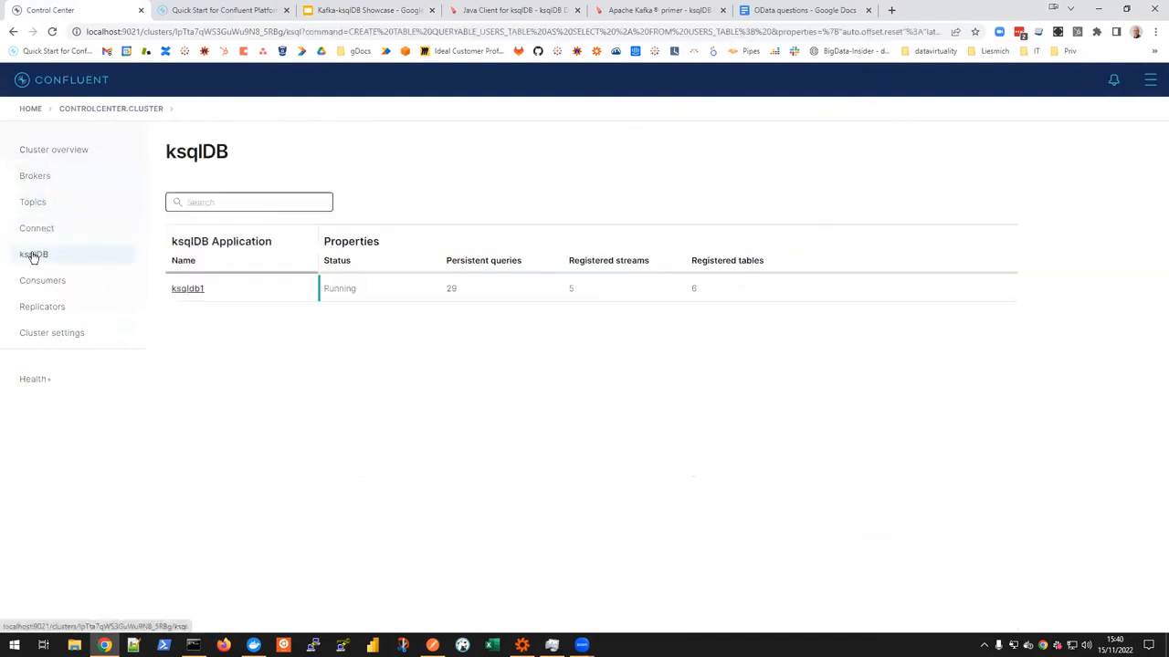
{"action": "left_click", "coordinate": [187, 289]}
Step: Replace the CREATE TABLE statement in the ksqldb1 editor with SHOW STREAMS; and run the query
{"action": "left_click_drag", "start_coordinate": [477, 260], "coordinate": [234, 258]}
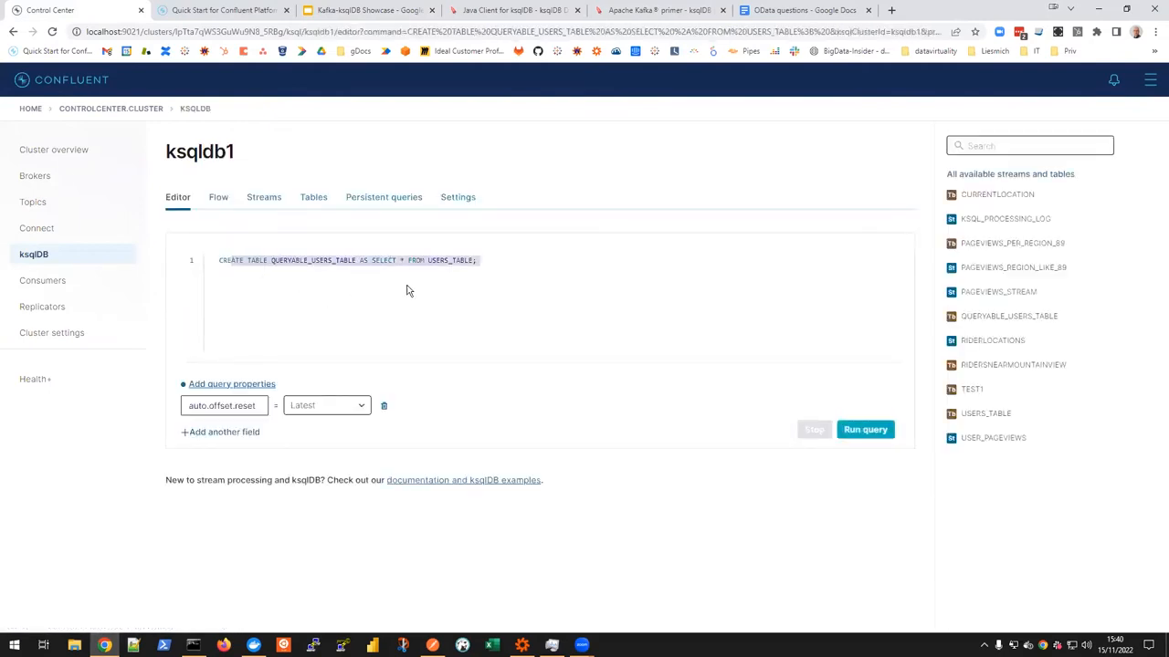
{"action": "key", "text": "BackSpace"}
{"action": "key", "text": "BackSpace"}
{"action": "key", "text": "BackSpace"}
{"action": "key", "text": "BackSpace"}
{"action": "type", "text": "SHOW"}
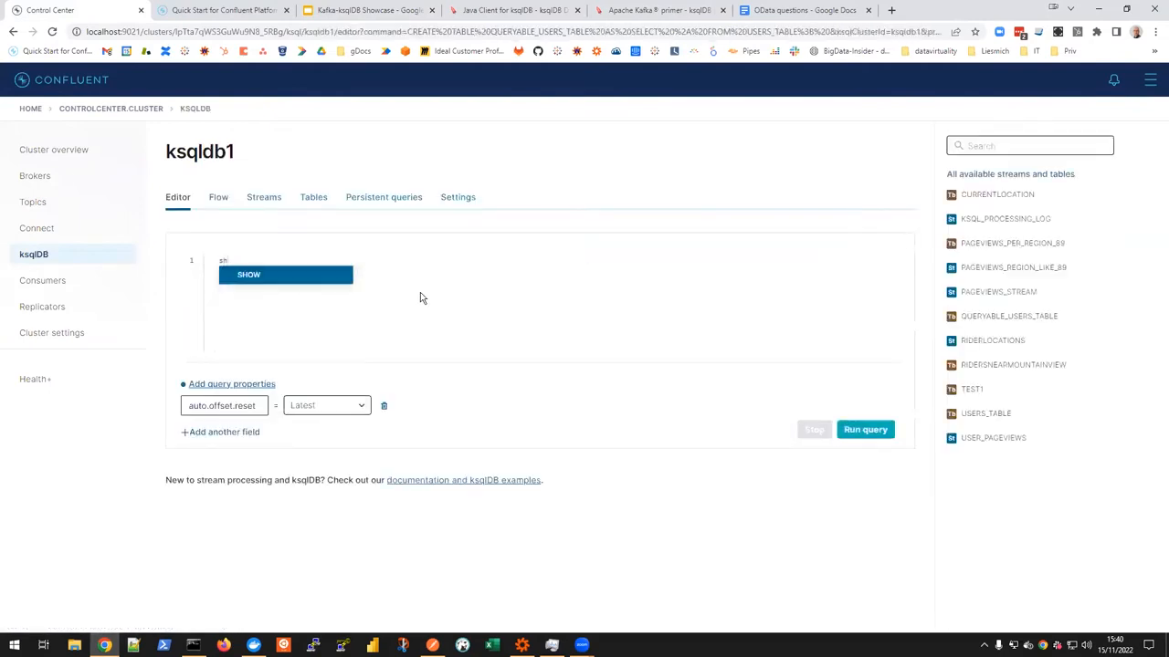
{"action": "type", "text": " stre"}
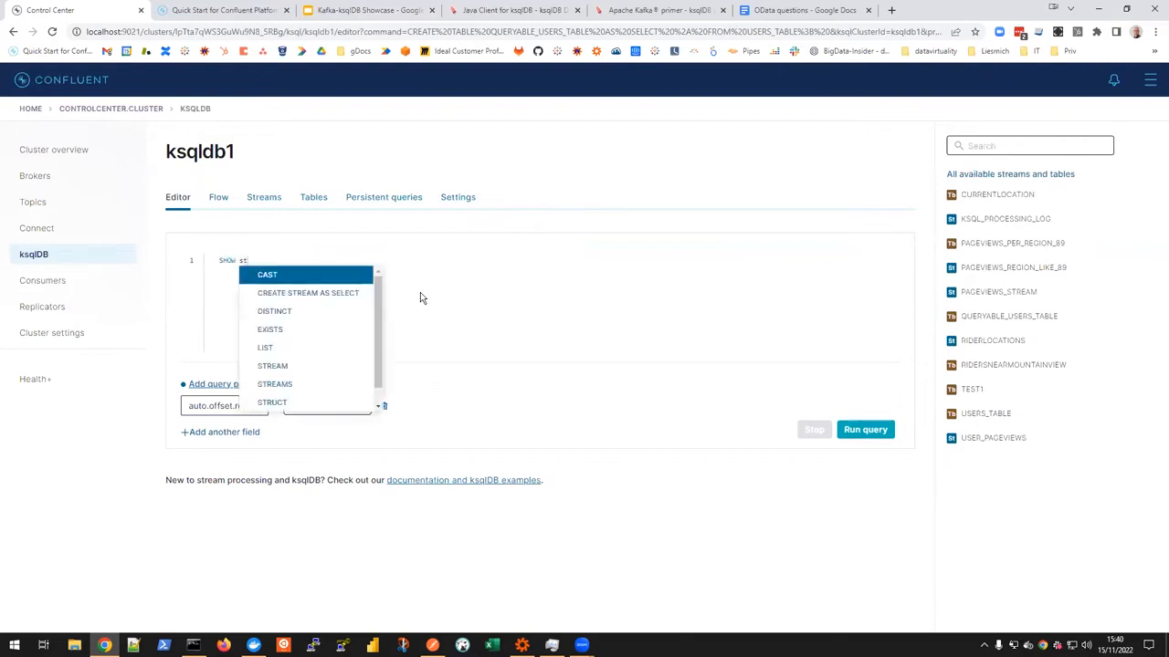
{"action": "key", "text": "Down"}
{"action": "key", "text": "Down"}
{"action": "key", "text": "Return"}
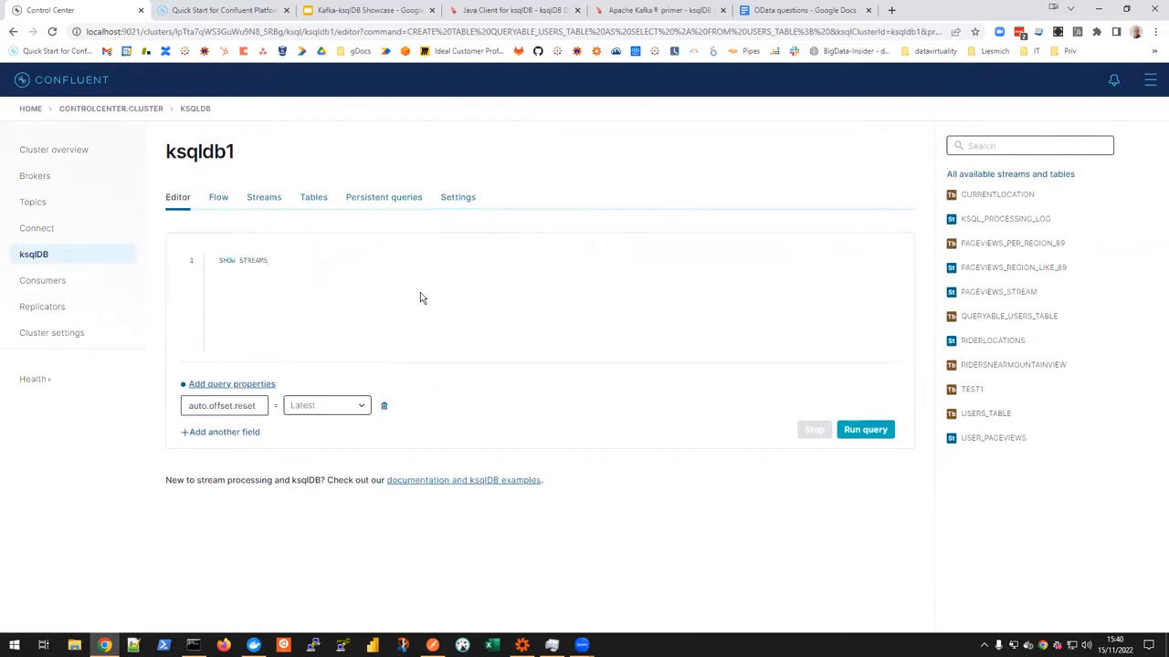
{"action": "left_click", "coordinate": [876, 430]}
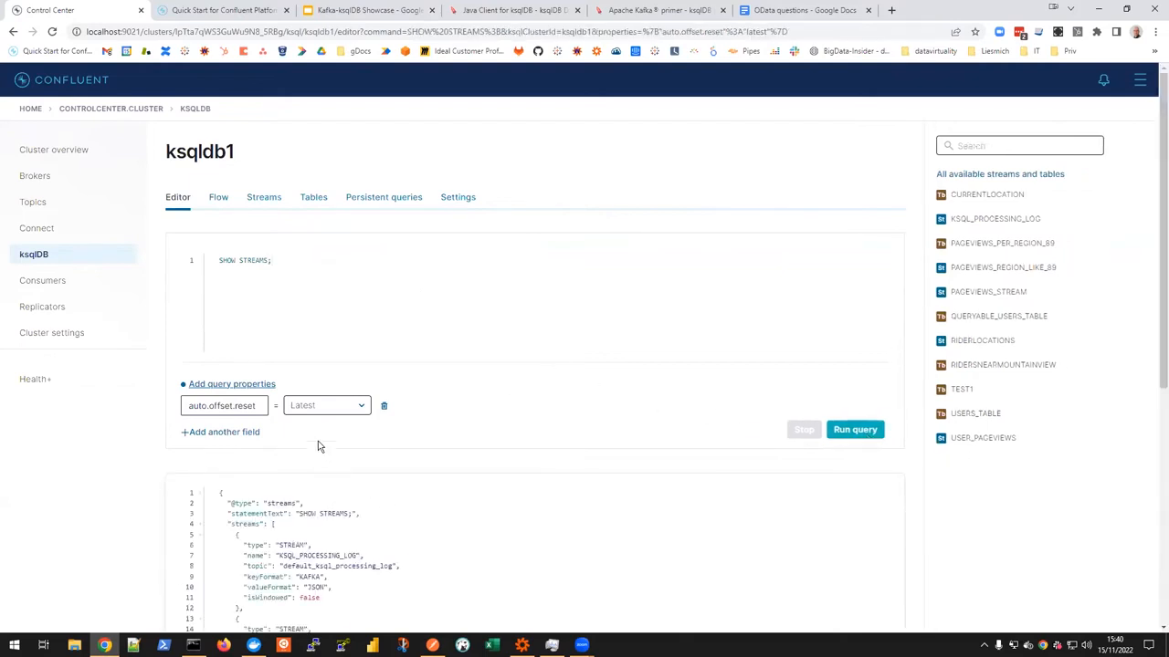
Step: Examine the stream entries in the SHOW STREAMS JSON response, including their names, topics, formats and isWindowed values
{"action": "scroll", "coordinate": [435, 451], "scroll_direction": "down", "scroll_amount": 2}
{"action": "scroll", "coordinate": [256, 395], "scroll_direction": "down", "scroll_amount": 1}
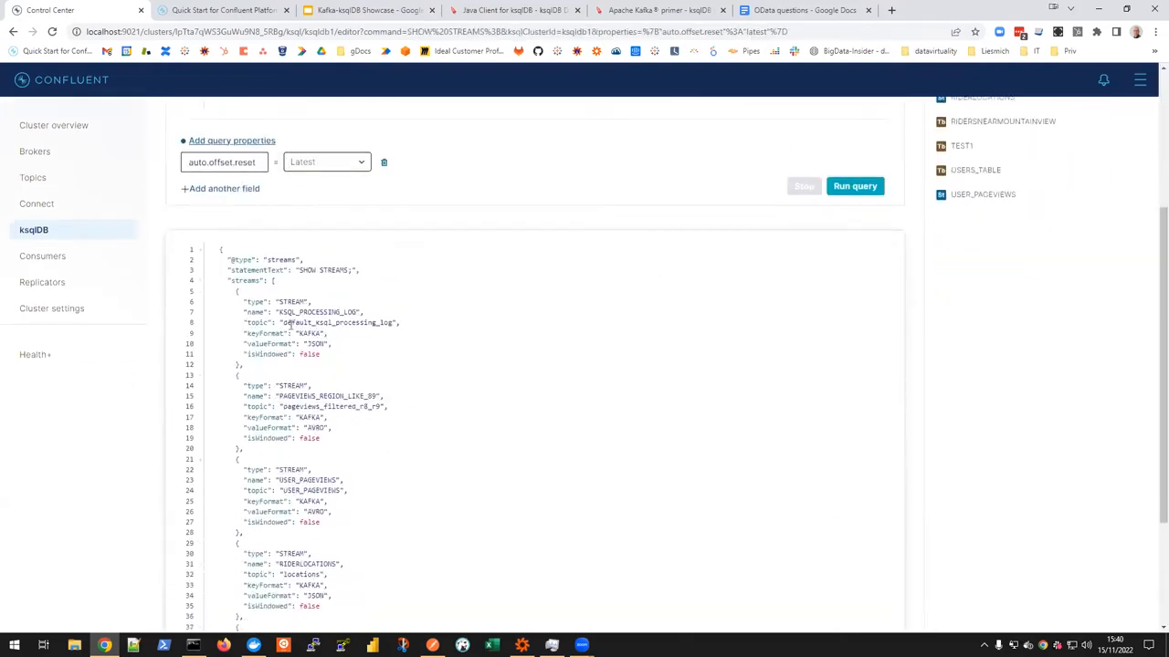
{"action": "scroll", "coordinate": [368, 288], "scroll_direction": "up", "scroll_amount": 2}
{"action": "scroll", "coordinate": [317, 255], "scroll_direction": "up", "scroll_amount": 1}
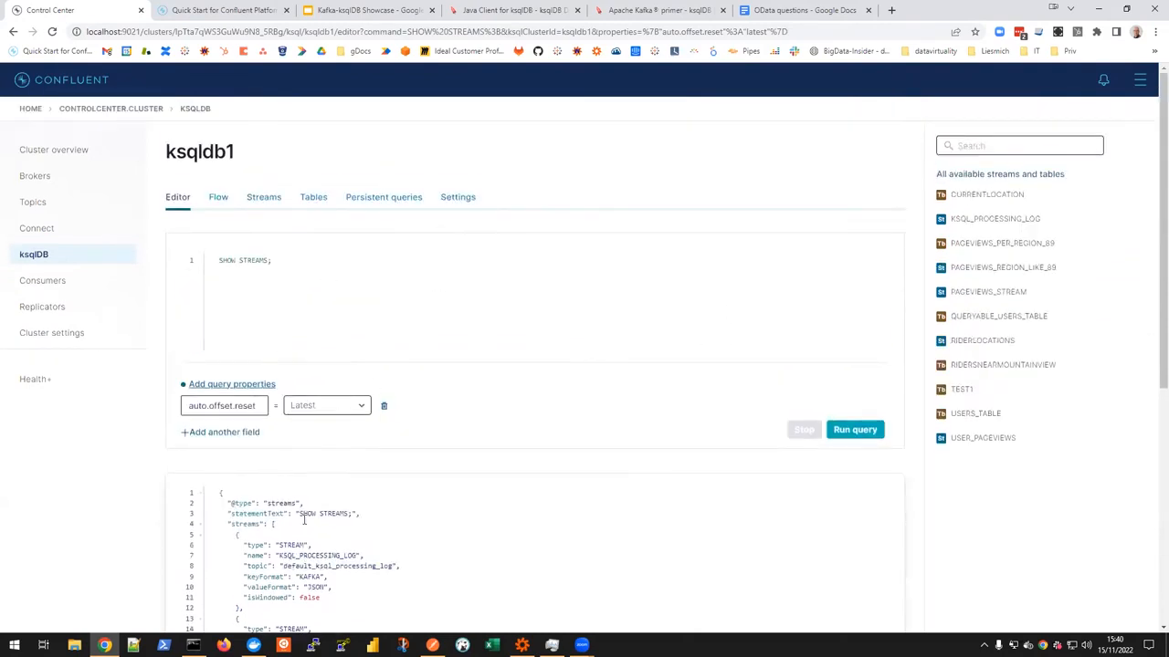
{"action": "scroll", "coordinate": [252, 368], "scroll_direction": "down", "scroll_amount": 1}
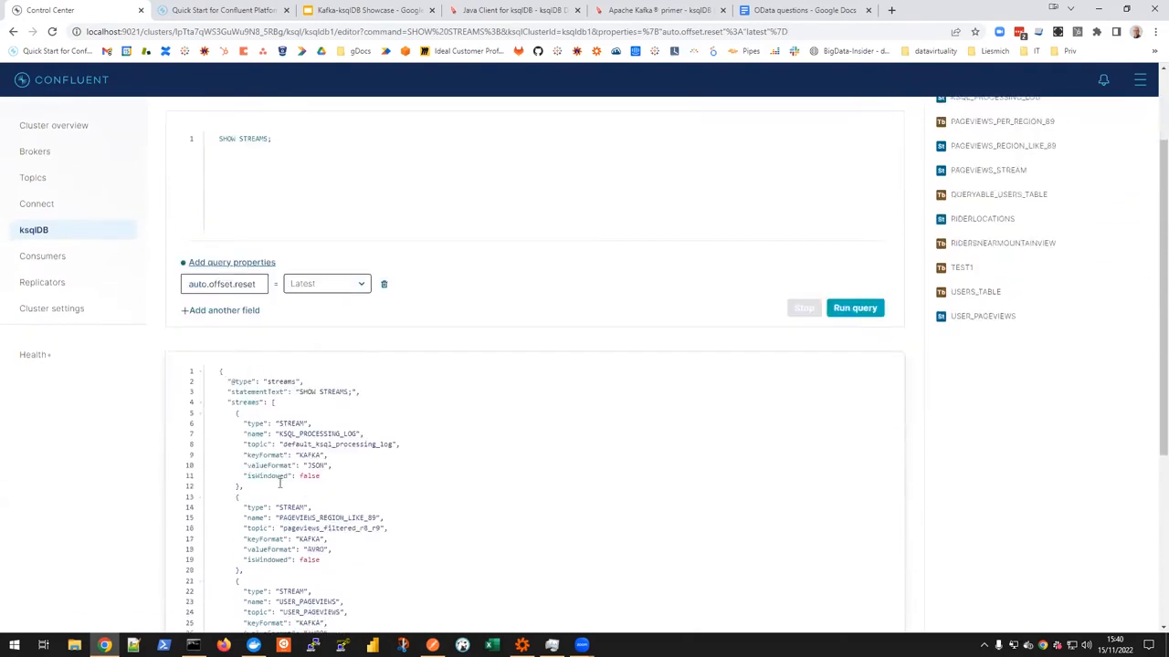
{"action": "scroll", "coordinate": [270, 517], "scroll_direction": "down", "scroll_amount": 4}
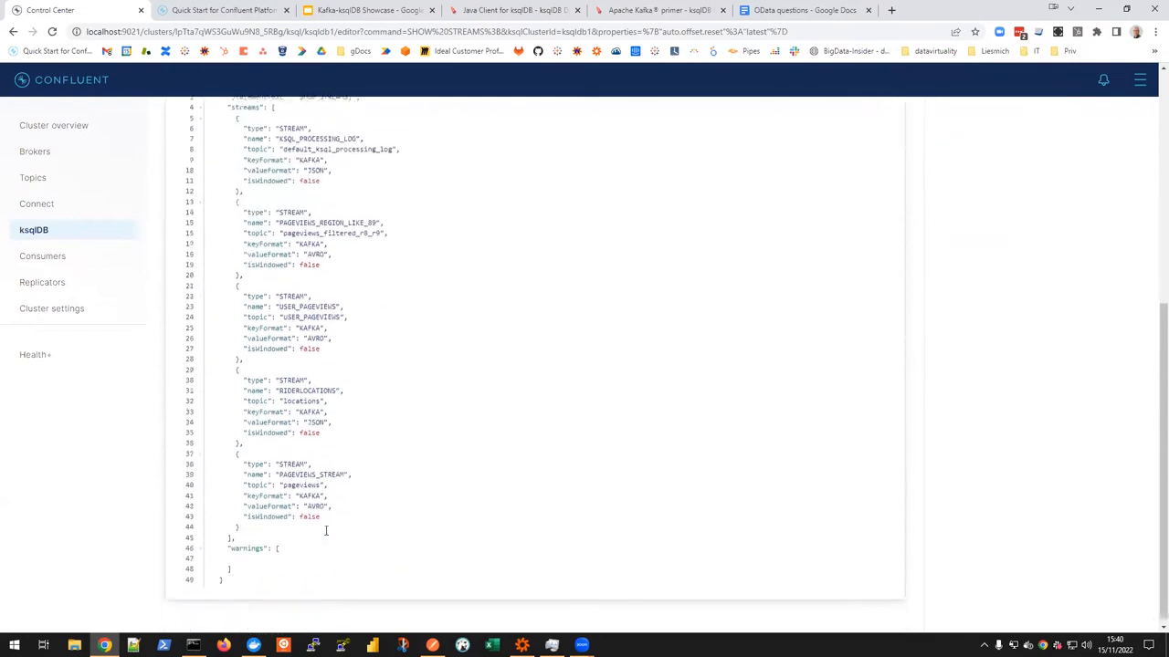
{"action": "scroll", "coordinate": [336, 513], "scroll_direction": "up", "scroll_amount": 5}
{"action": "scroll", "coordinate": [336, 514], "scroll_direction": "up", "scroll_amount": 1}
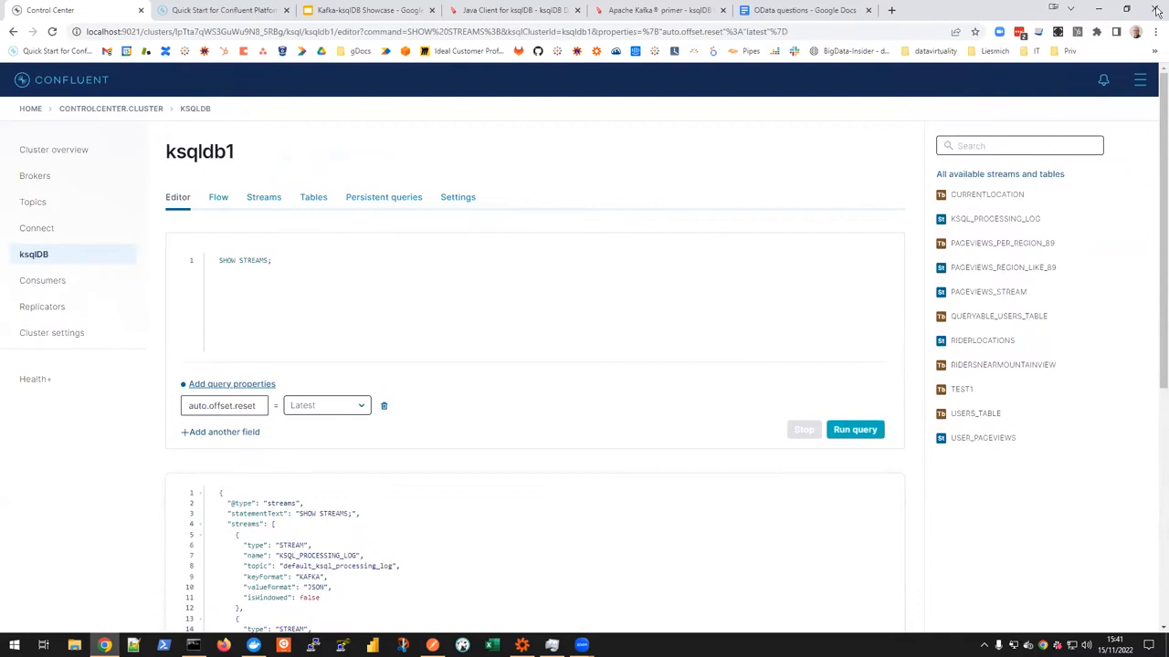
Step: Switch to the Kafka-ksqlDB Showcase presentation in Google Slides and start the slide show from the Via REST API slide
{"action": "left_click", "coordinate": [577, 341]}
{"action": "key", "text": "ctrl+a"}
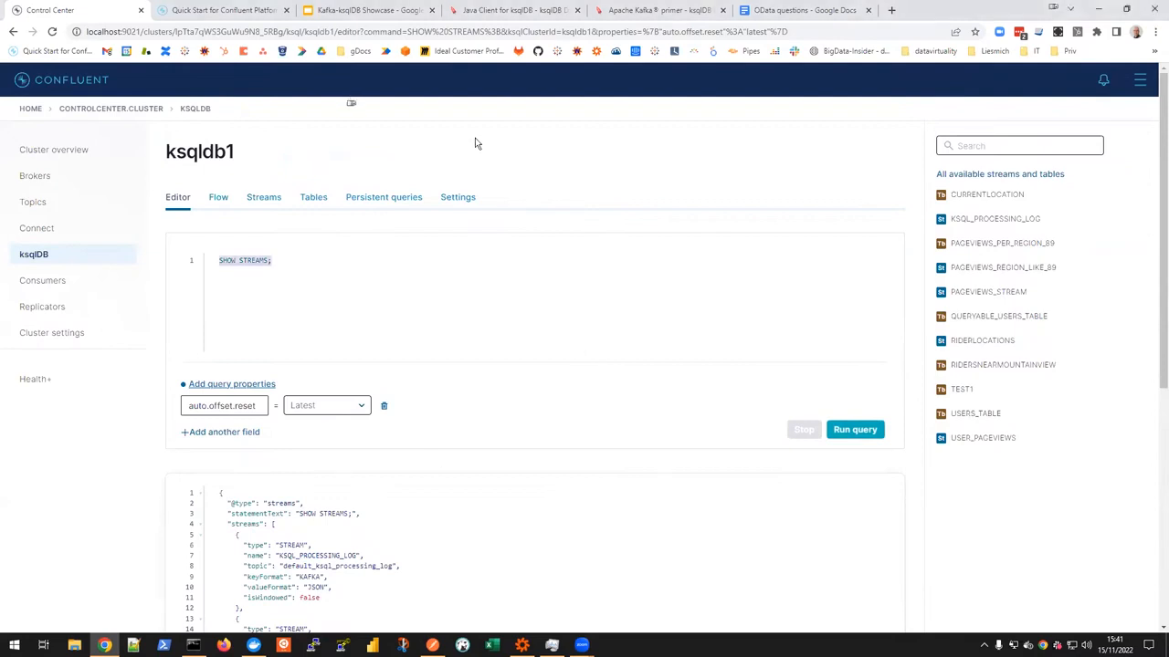
{"action": "left_click", "coordinate": [359, 10]}
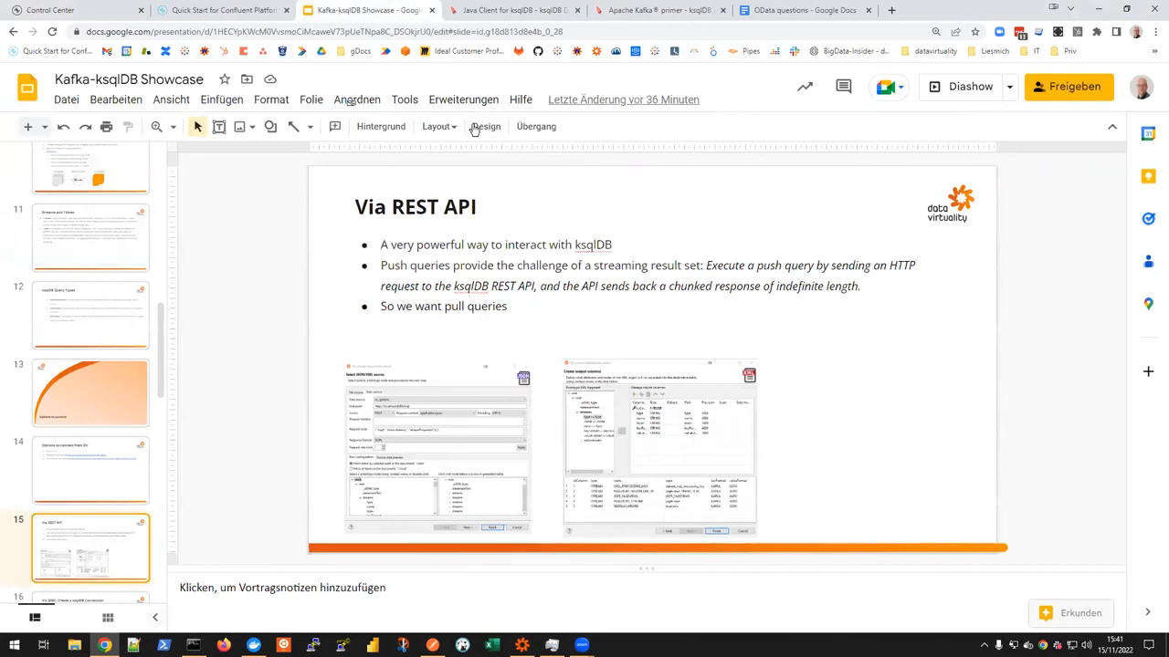
{"action": "left_click", "coordinate": [967, 93]}
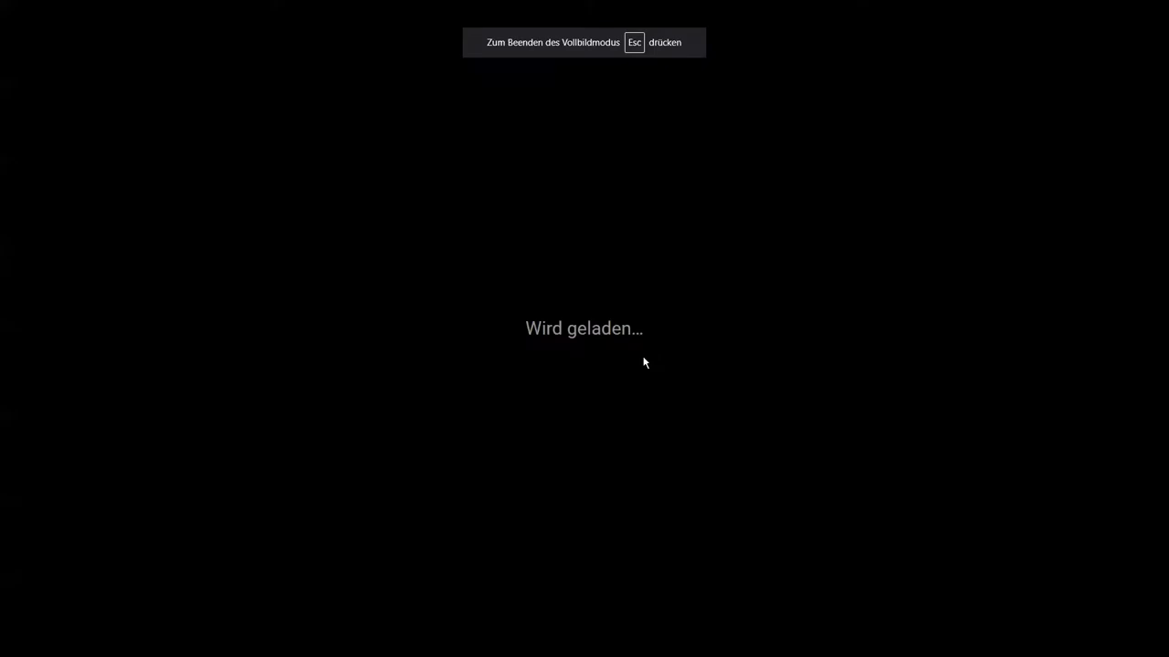
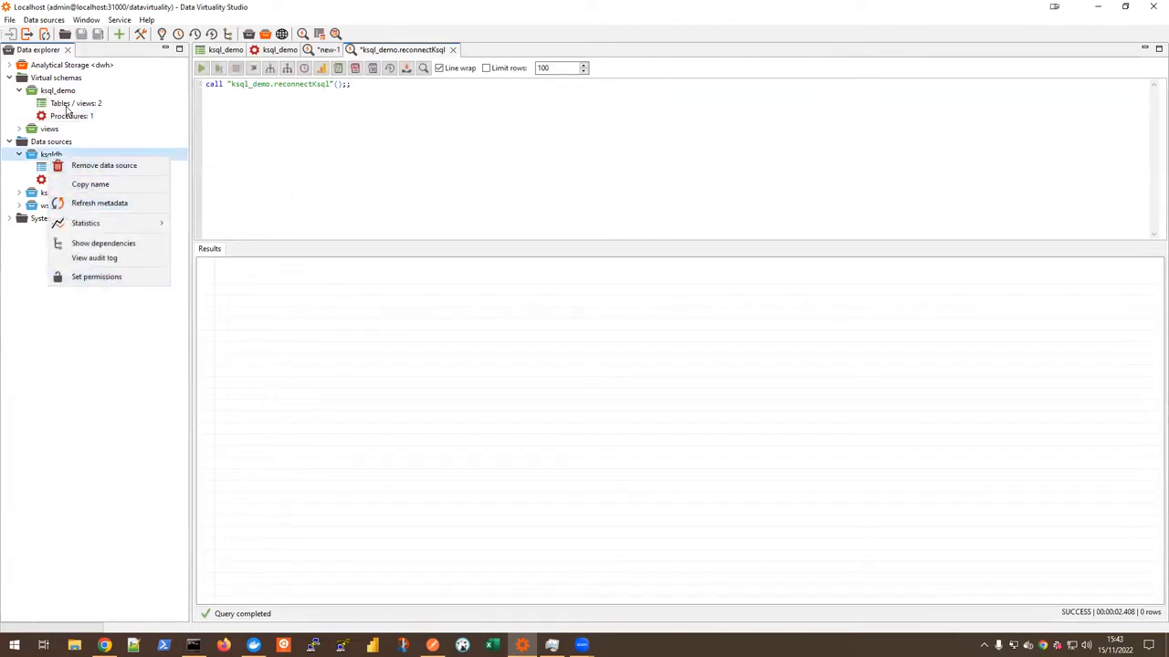
Step: List the tables of the ksqldb data source and inspect the columns of PAGEVIEWS_PER_REGION_89, USERS_TABLE, PAGEVIEWS_STREAM and PAGEVIEWS_REGION_LIKE_89
{"action": "left_click", "coordinate": [64, 153]}
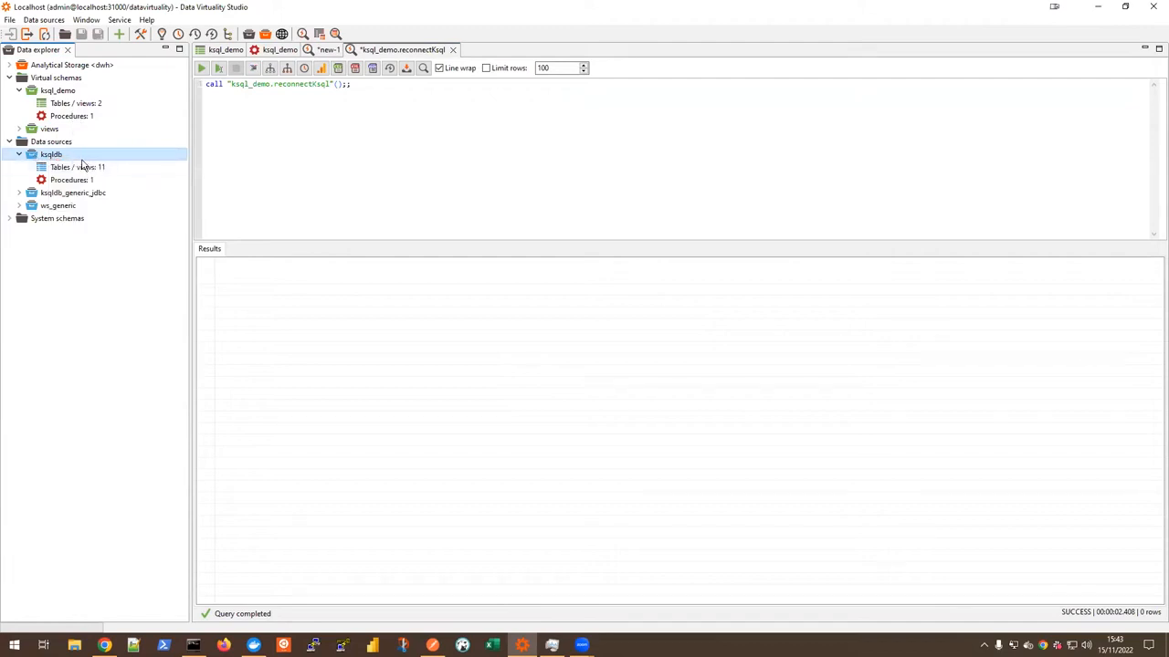
{"action": "double_click", "coordinate": [77, 166]}
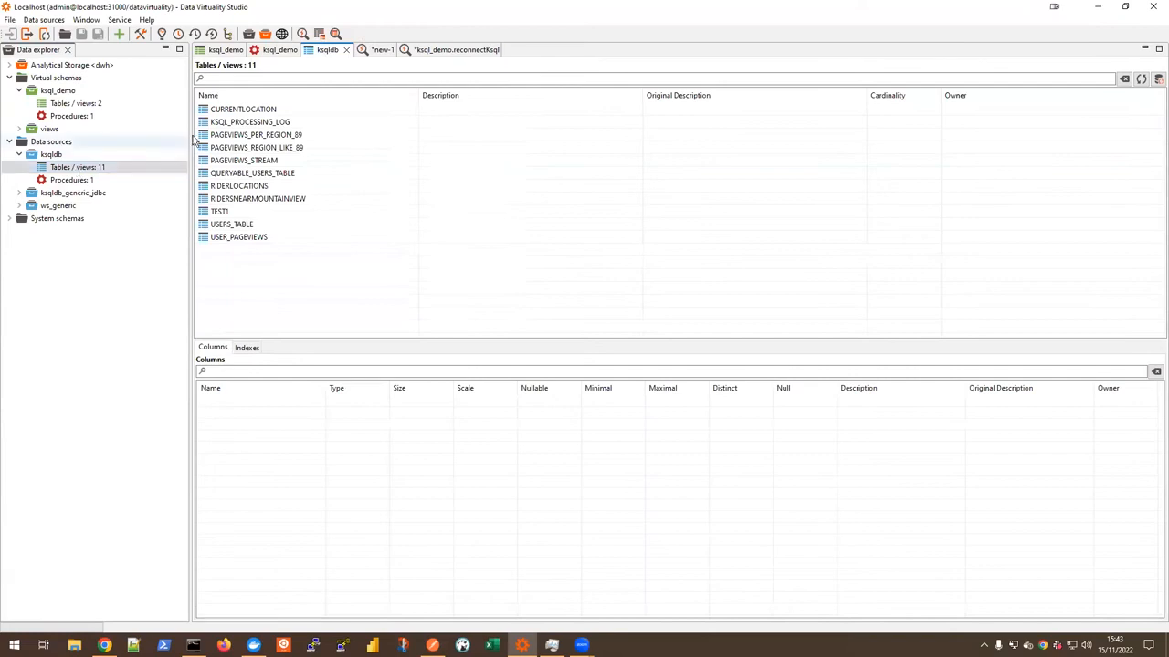
{"action": "left_click", "coordinate": [272, 122]}
{"action": "left_click", "coordinate": [272, 134]}
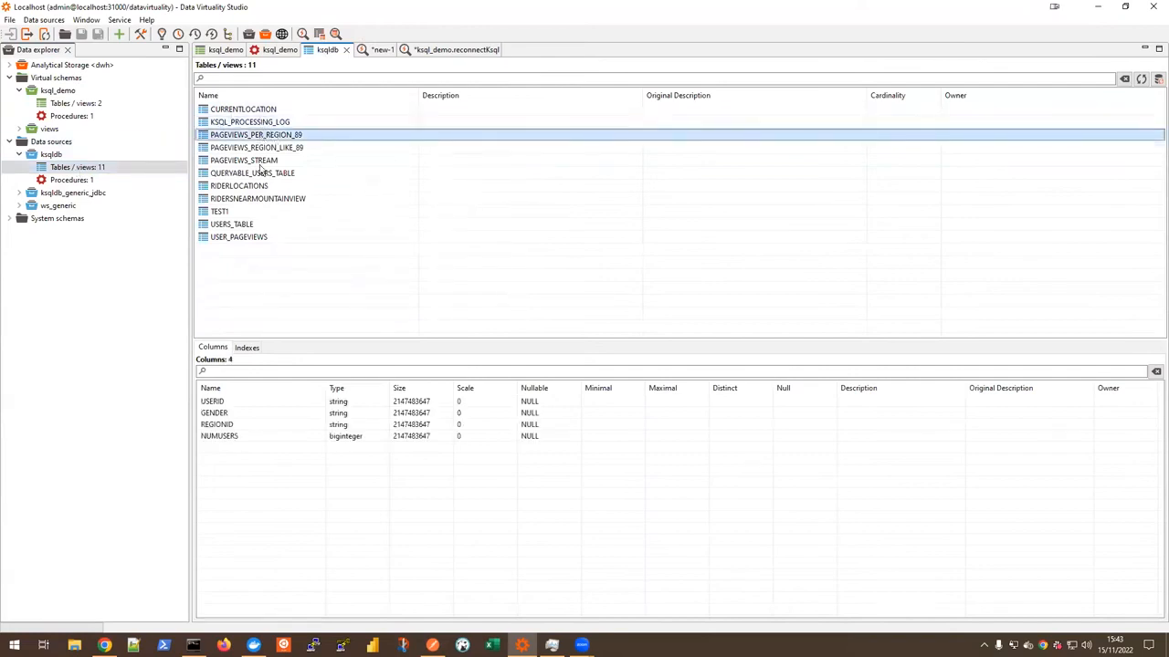
{"action": "left_click", "coordinate": [237, 224]}
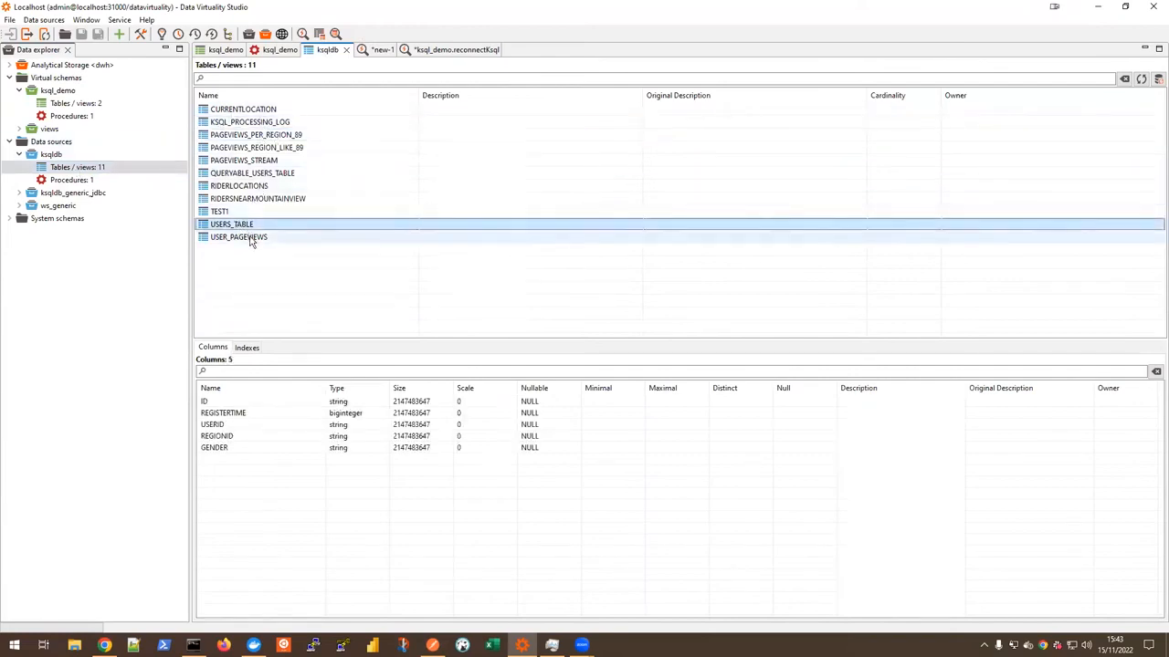
{"action": "left_click", "coordinate": [262, 161]}
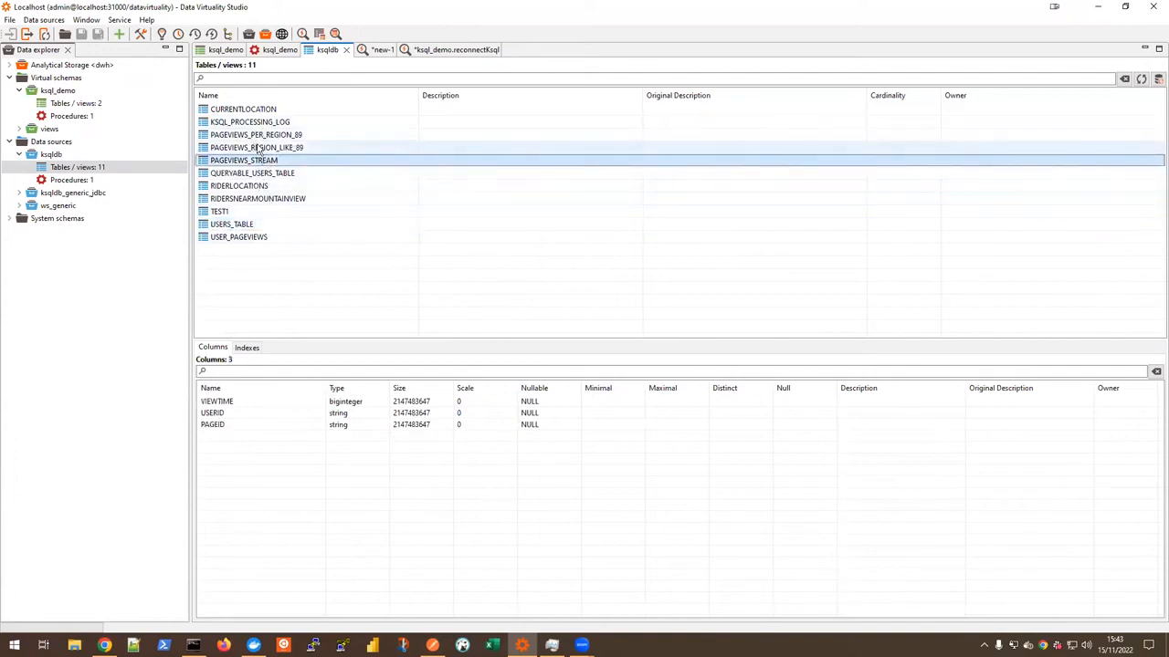
{"action": "left_click", "coordinate": [215, 148]}
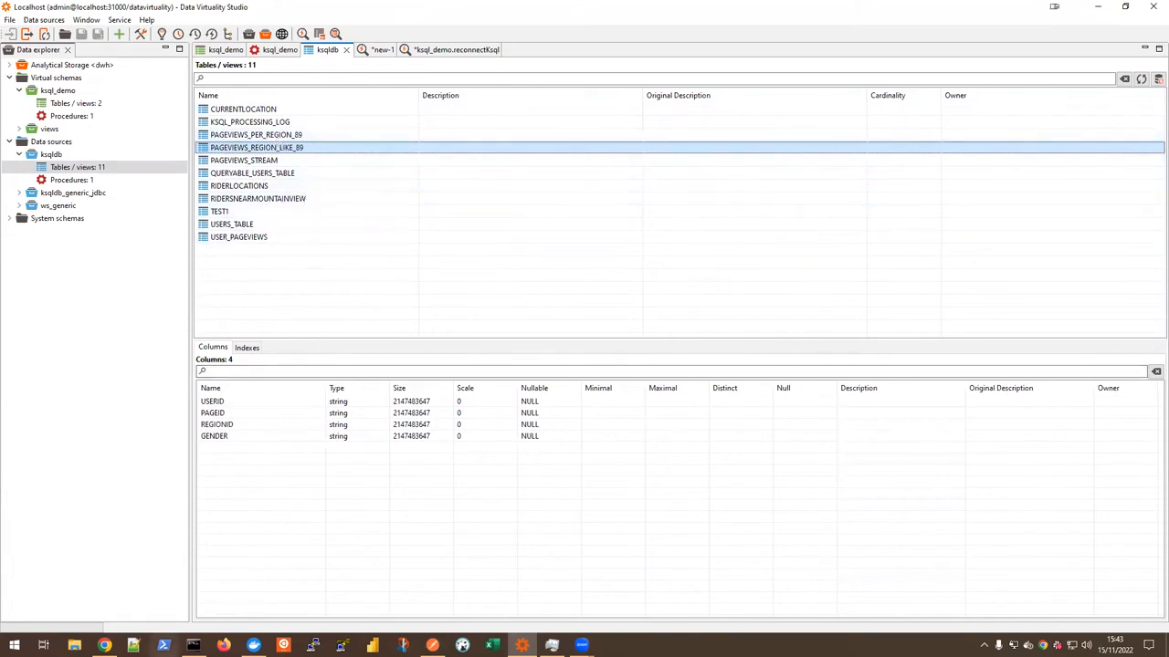
Step: Return to the slide show in Chrome, advance to the Create and query ksqlDB Stream slide and open its Confluent Platform quickstart link
{"action": "left_click", "coordinate": [104, 645]}
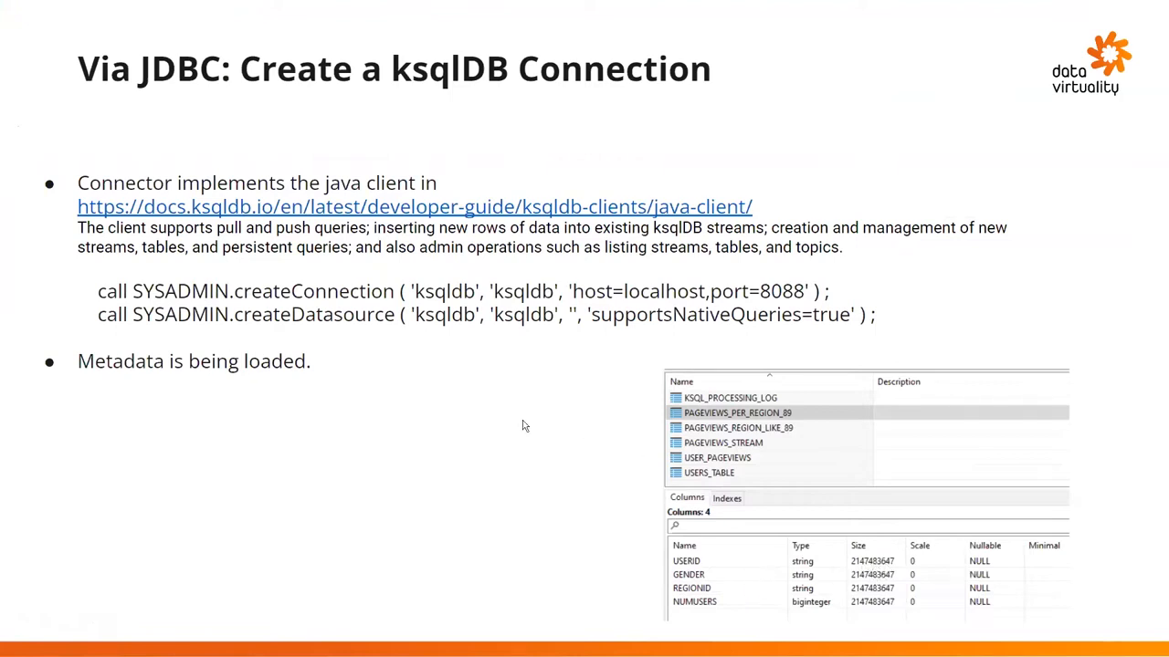
{"action": "left_click", "coordinate": [456, 347]}
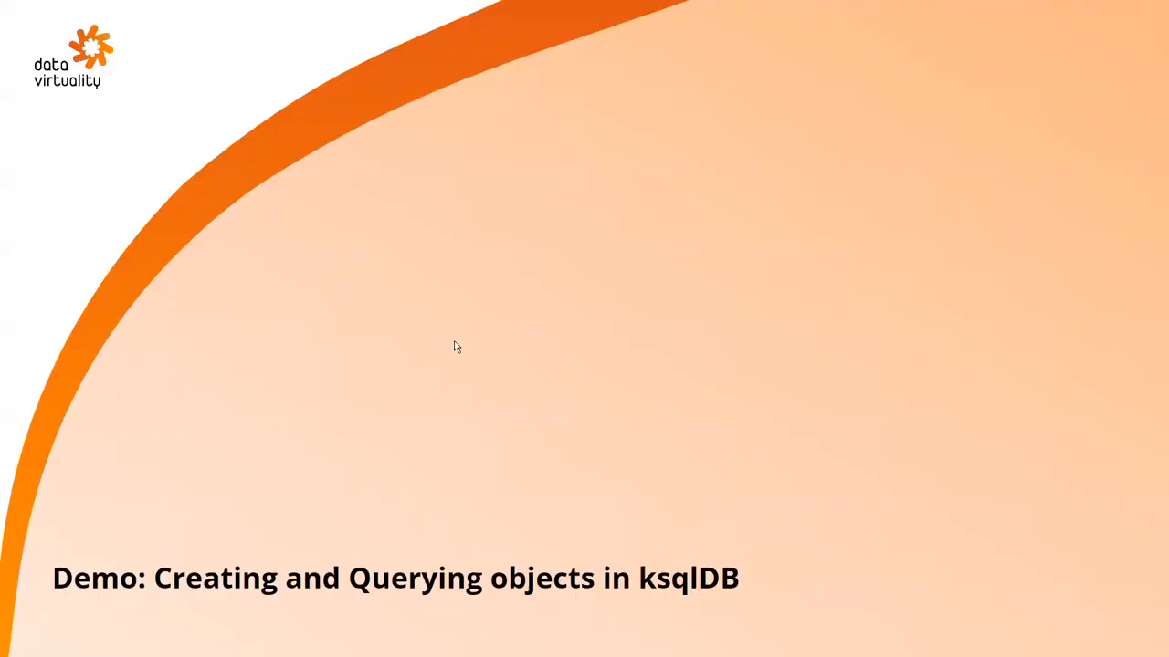
{"action": "left_click", "coordinate": [416, 300]}
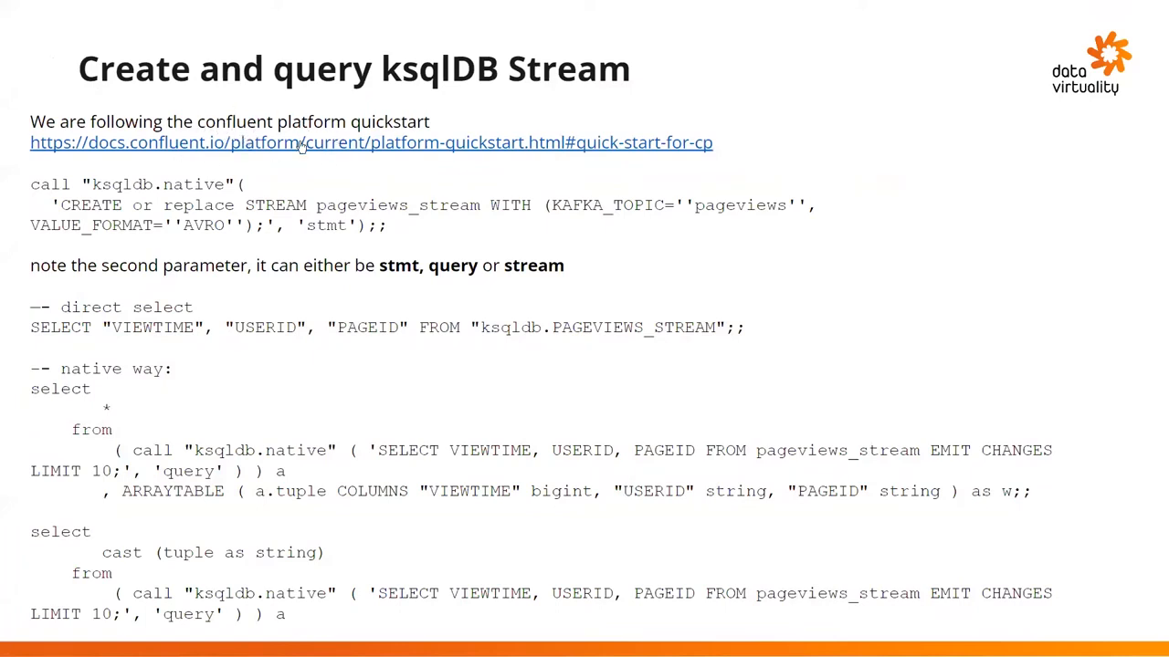
{"action": "left_click", "coordinate": [363, 144]}
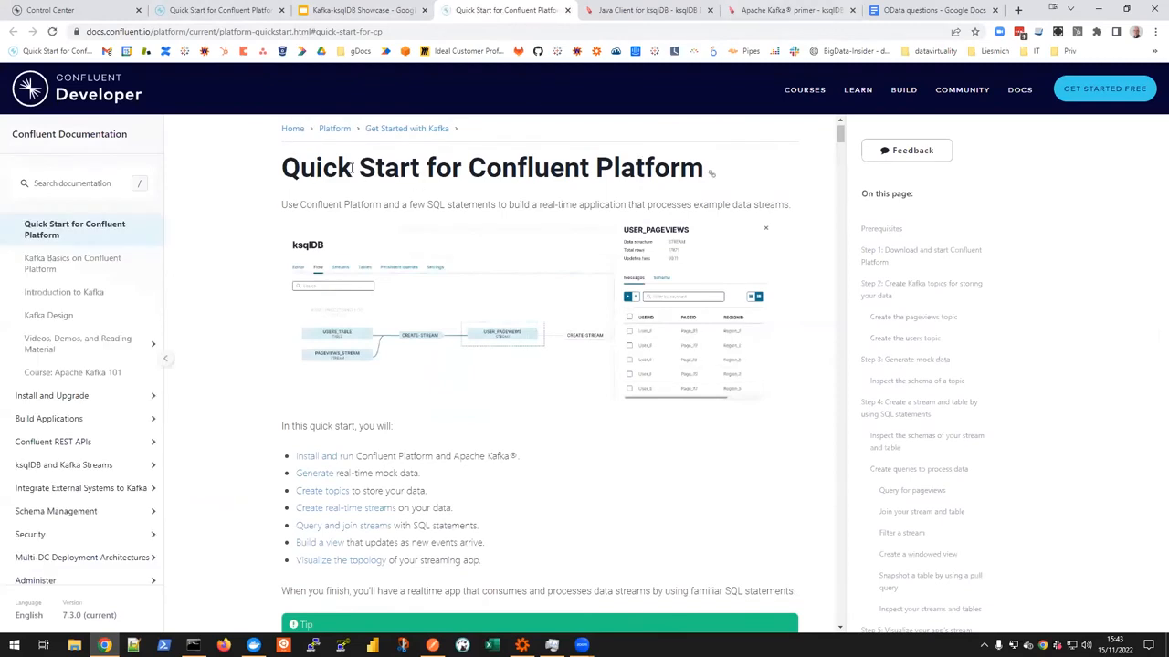
Step: Review the quick start's Step 1 on starting Confluent Platform and check the running containers in Docker Desktop
{"action": "scroll", "coordinate": [498, 321], "scroll_direction": "down", "scroll_amount": 2}
{"action": "scroll", "coordinate": [503, 339], "scroll_direction": "down", "scroll_amount": 7}
{"action": "scroll", "coordinate": [544, 339], "scroll_direction": "down", "scroll_amount": 3}
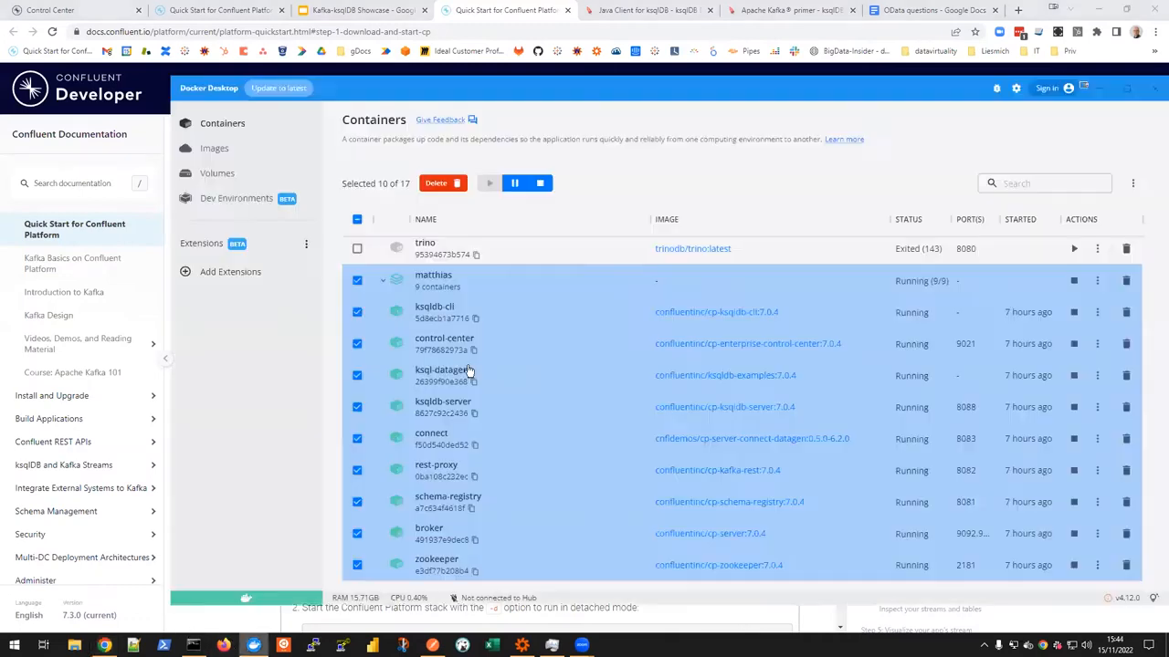
{"action": "left_click", "coordinate": [254, 645]}
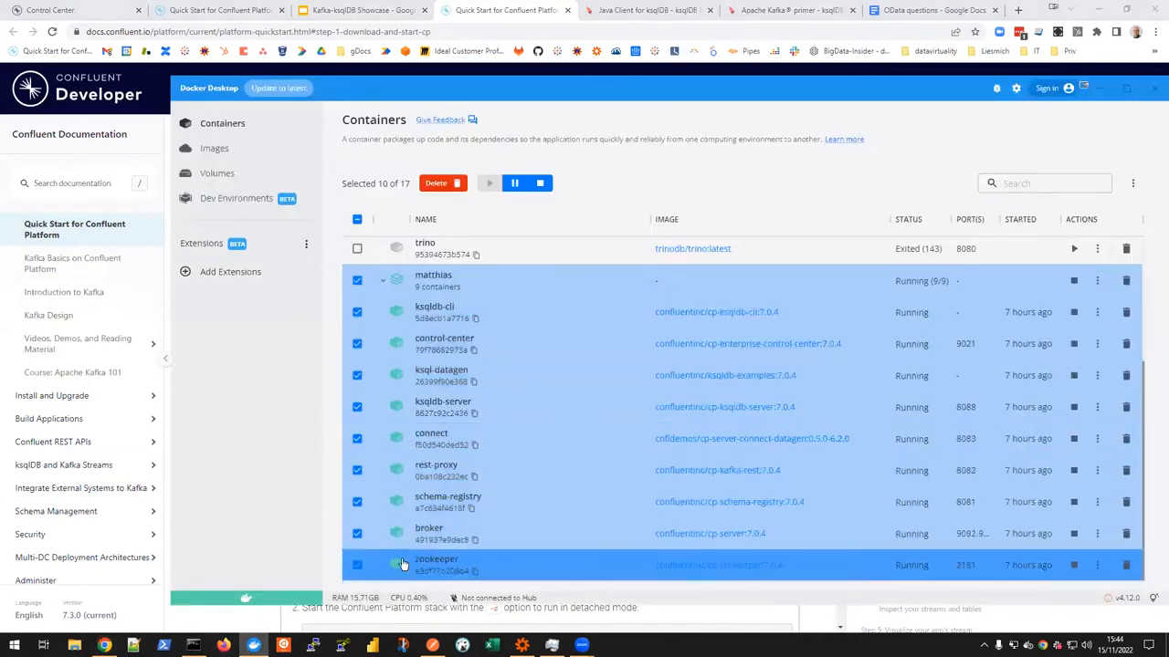
{"action": "left_click", "coordinate": [253, 646]}
Step: Read the quick start's instructions for creating the pageviews and users topics, through to Step 3 on generating mock data
{"action": "scroll", "coordinate": [437, 333], "scroll_direction": "down", "scroll_amount": 10}
{"action": "scroll", "coordinate": [426, 294], "scroll_direction": "down", "scroll_amount": 5}
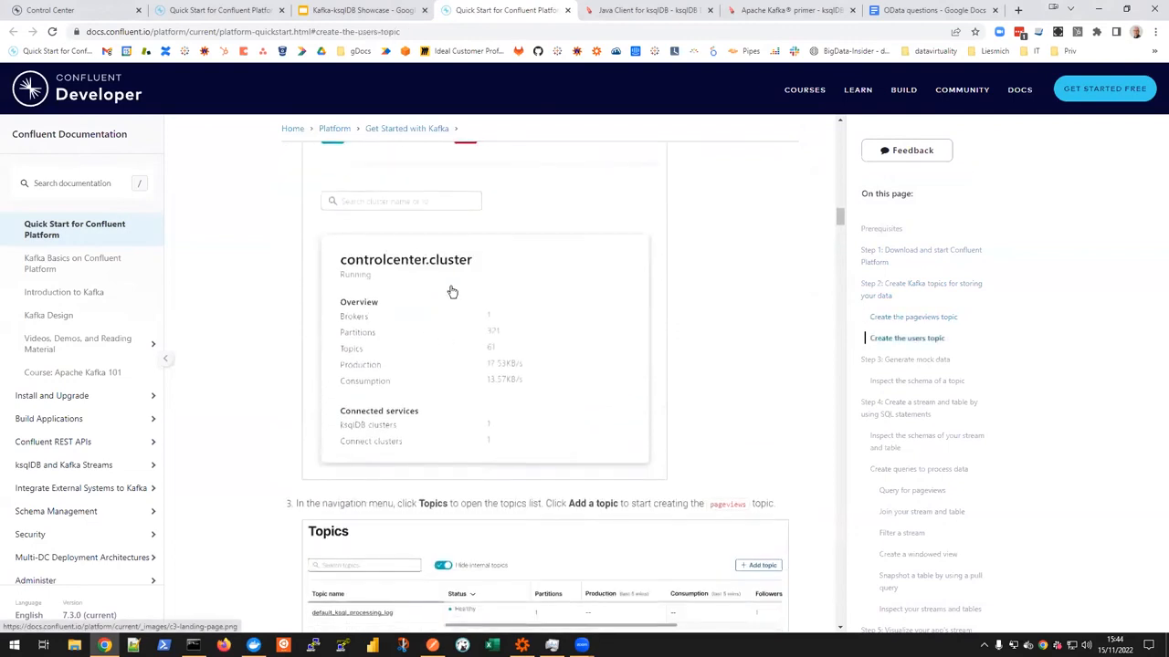
{"action": "scroll", "coordinate": [439, 290], "scroll_direction": "down", "scroll_amount": 3}
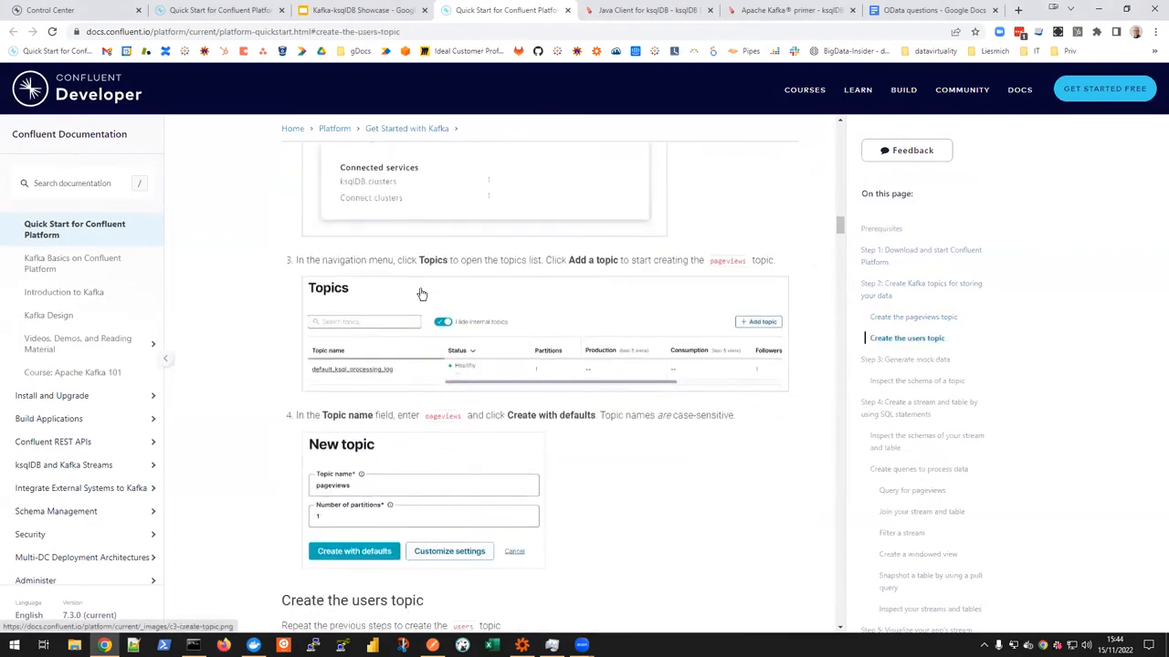
{"action": "scroll", "coordinate": [433, 262], "scroll_direction": "down", "scroll_amount": 2}
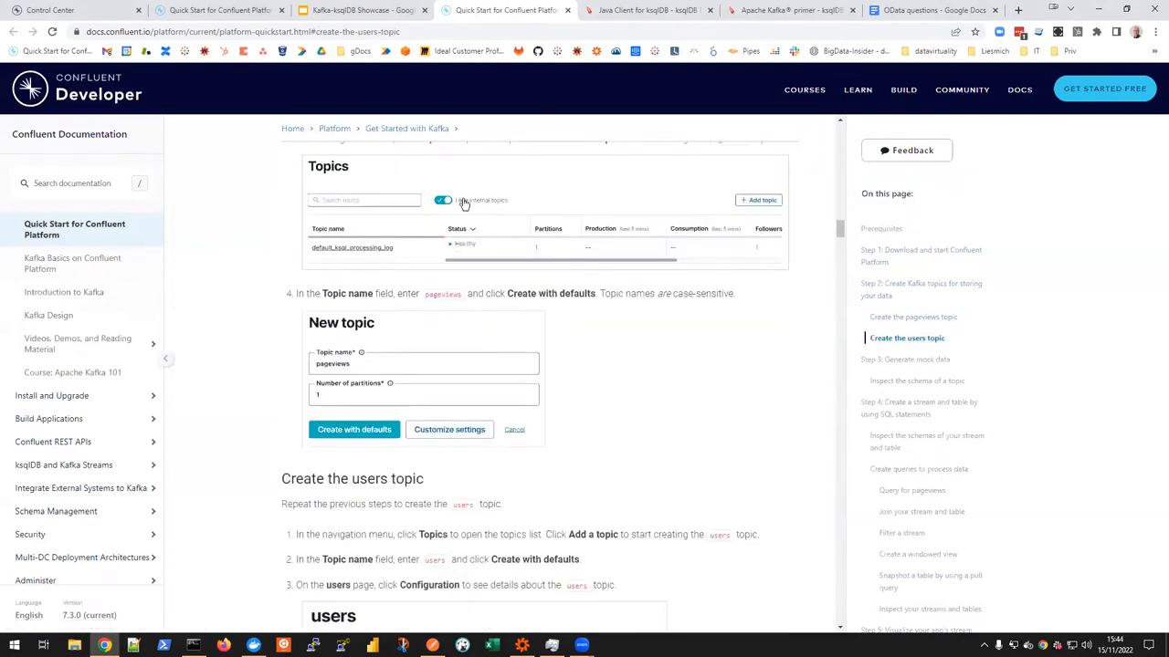
{"action": "scroll", "coordinate": [435, 230], "scroll_direction": "up", "scroll_amount": 1}
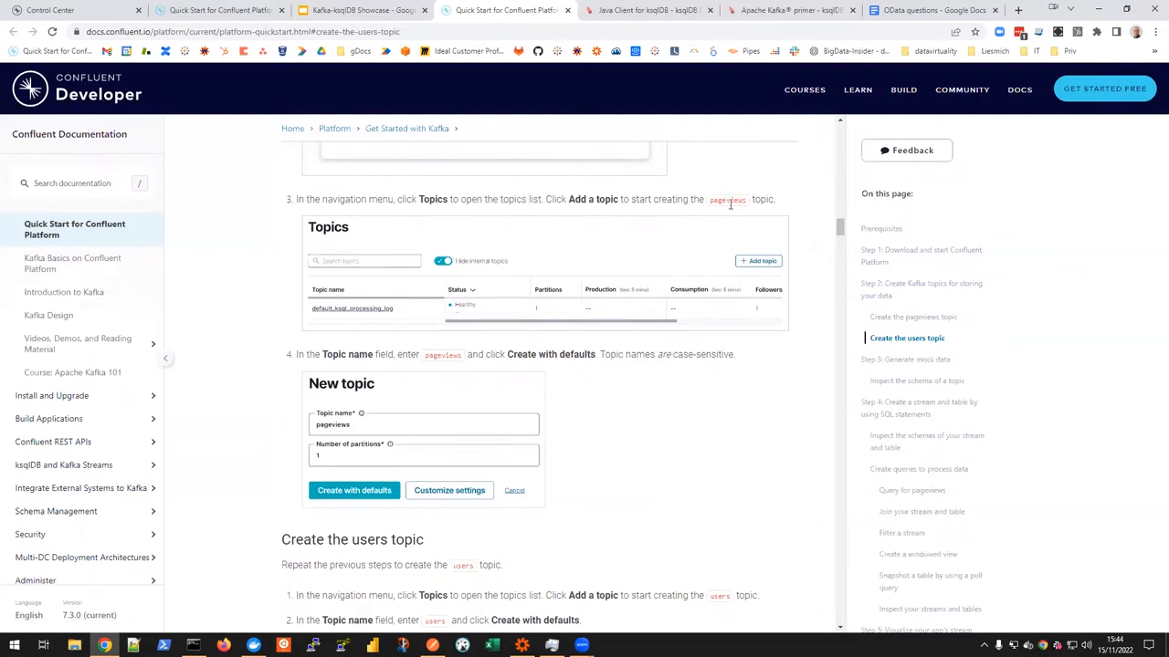
{"action": "scroll", "coordinate": [728, 311], "scroll_direction": "down", "scroll_amount": 3}
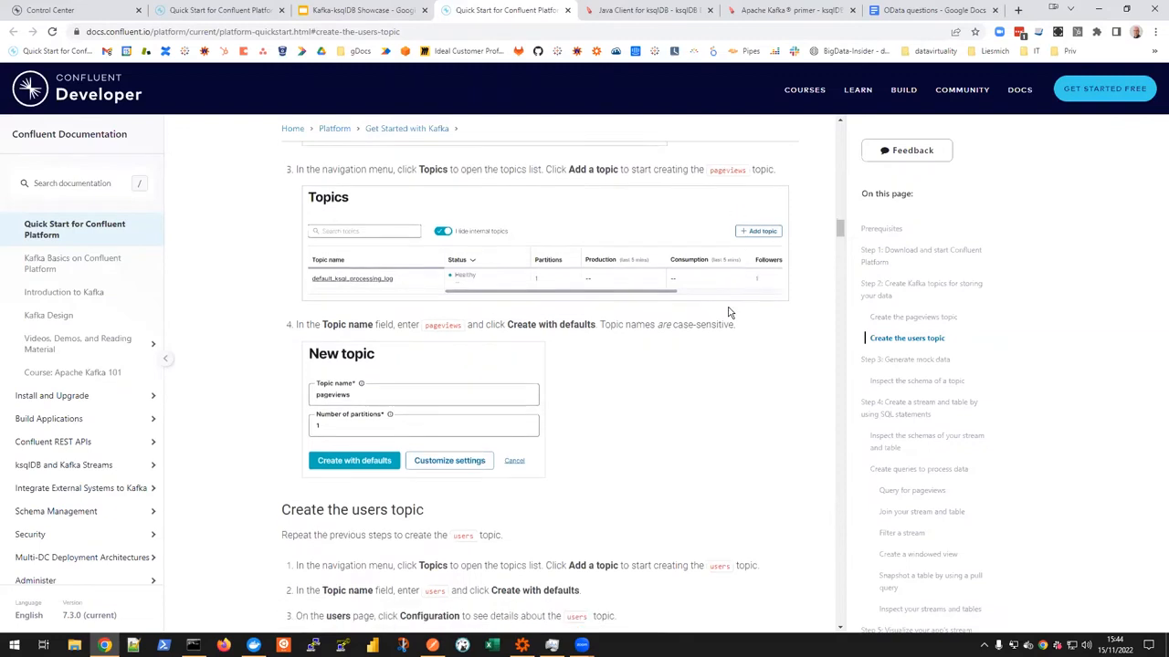
{"action": "scroll", "coordinate": [721, 297], "scroll_direction": "down", "scroll_amount": 5}
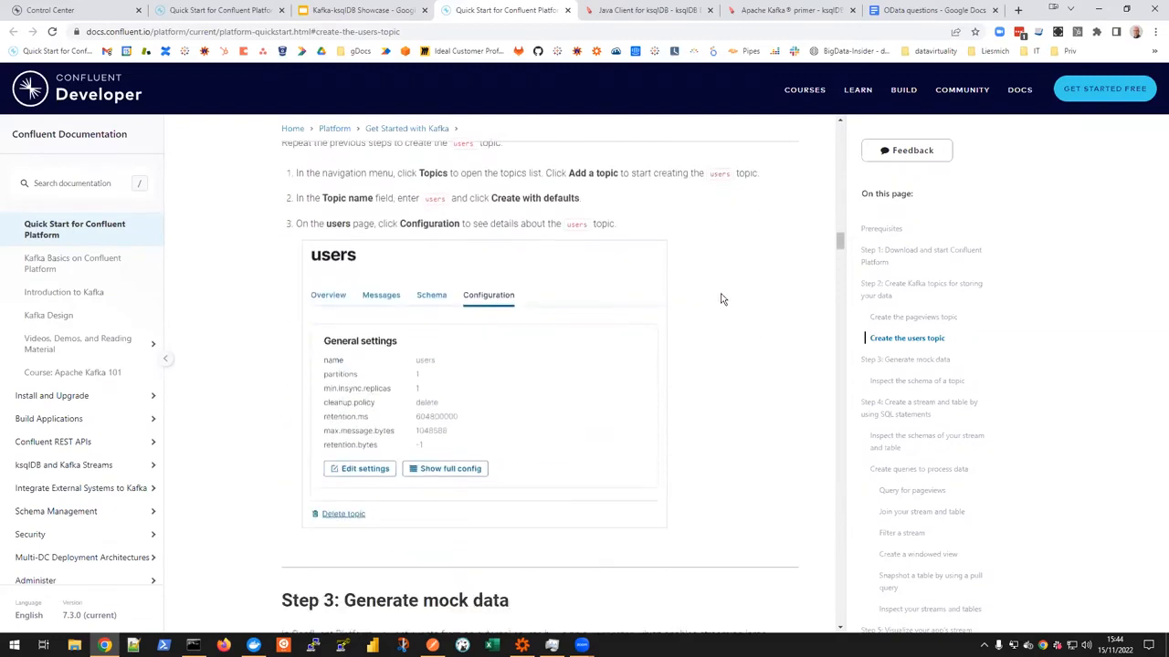
{"action": "scroll", "coordinate": [665, 357], "scroll_direction": "down", "scroll_amount": 1}
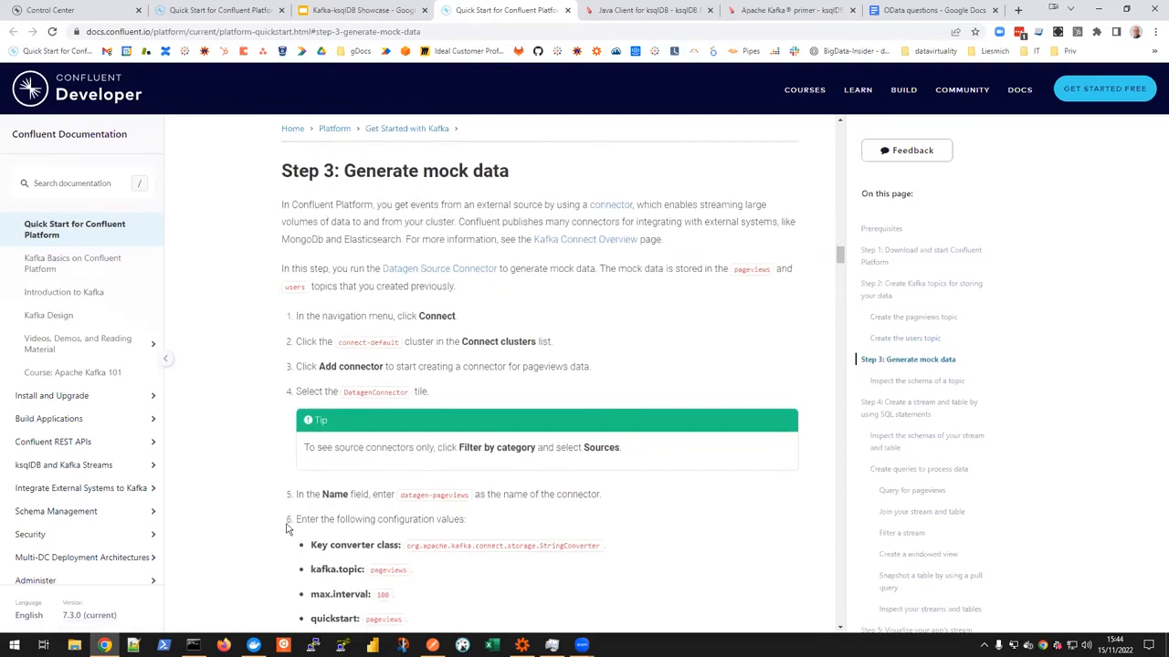
Step: Switch to Control Center and open the pageviews topic's overview from the cluster's topics list
{"action": "left_click", "coordinate": [66, 12]}
{"action": "left_click", "coordinate": [40, 209]}
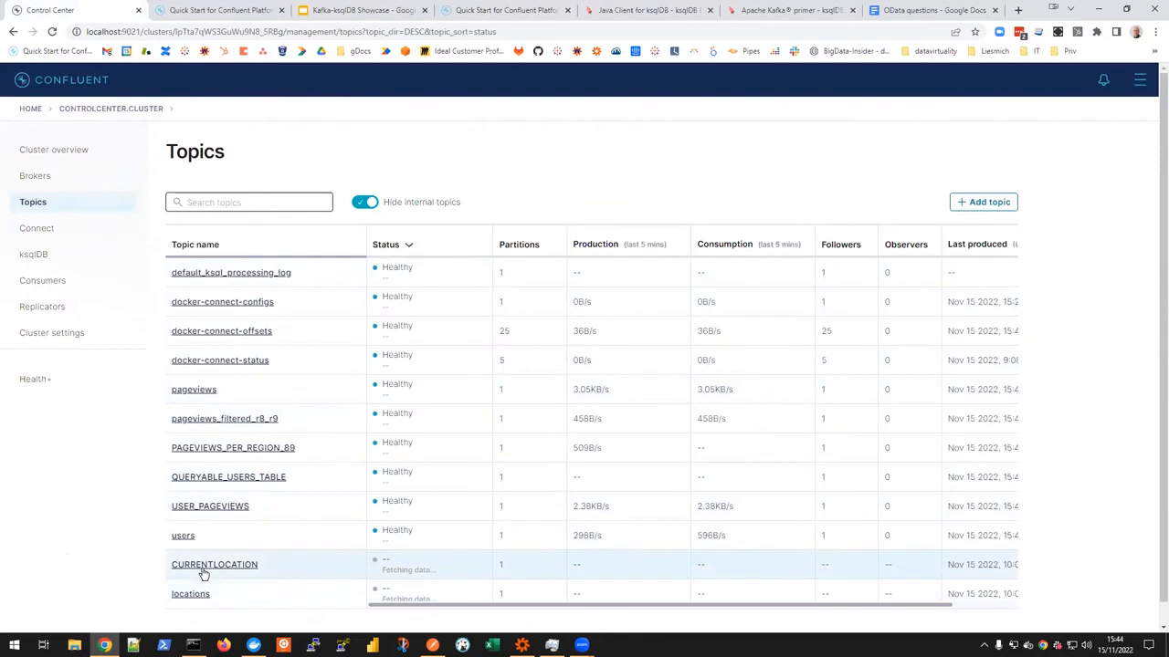
{"action": "left_click", "coordinate": [195, 390]}
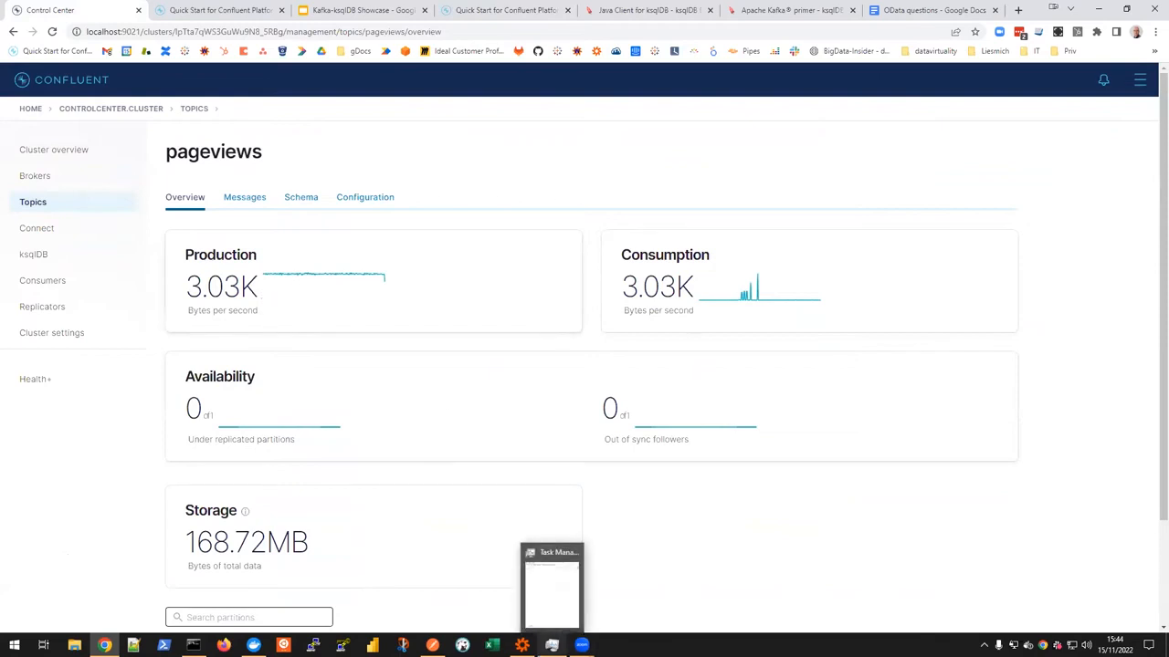
Step: Check the computer's CPU and memory performance in Task Manager, then minimize it
{"action": "left_click", "coordinate": [552, 645]}
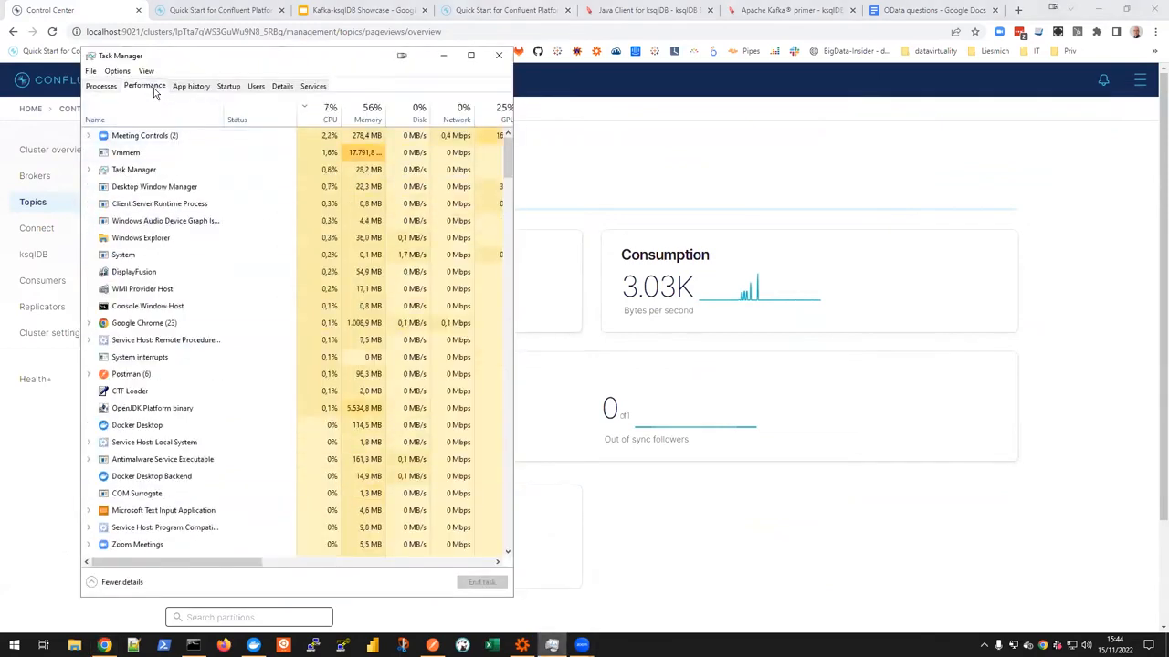
{"action": "left_click", "coordinate": [148, 87]}
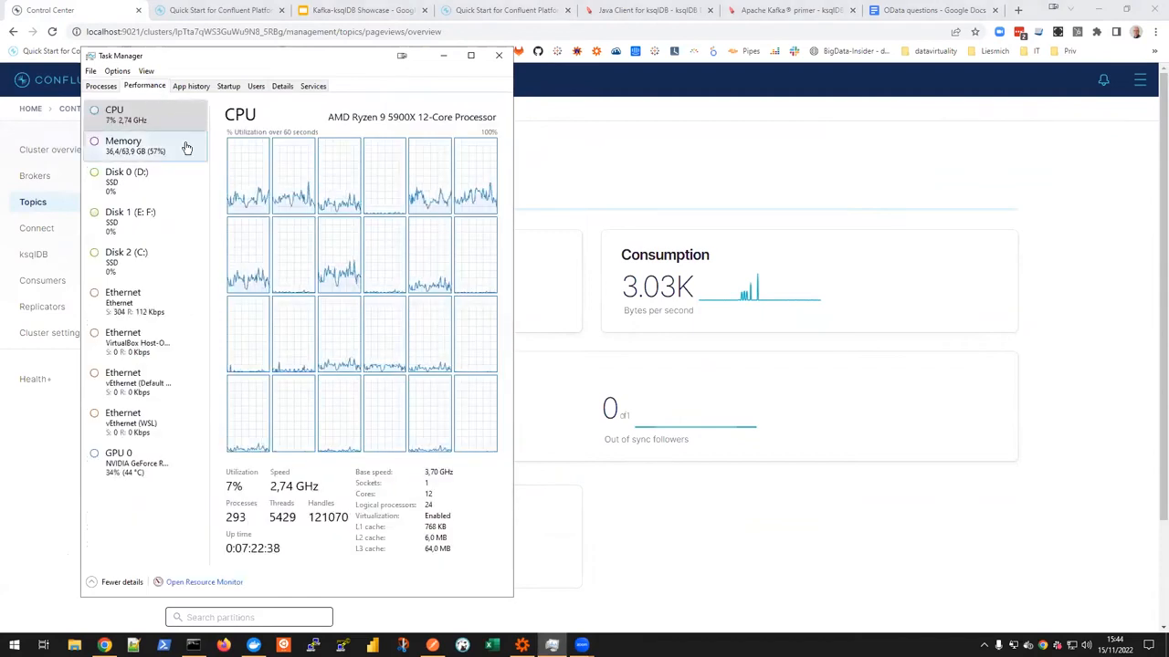
{"action": "left_click", "coordinate": [445, 57]}
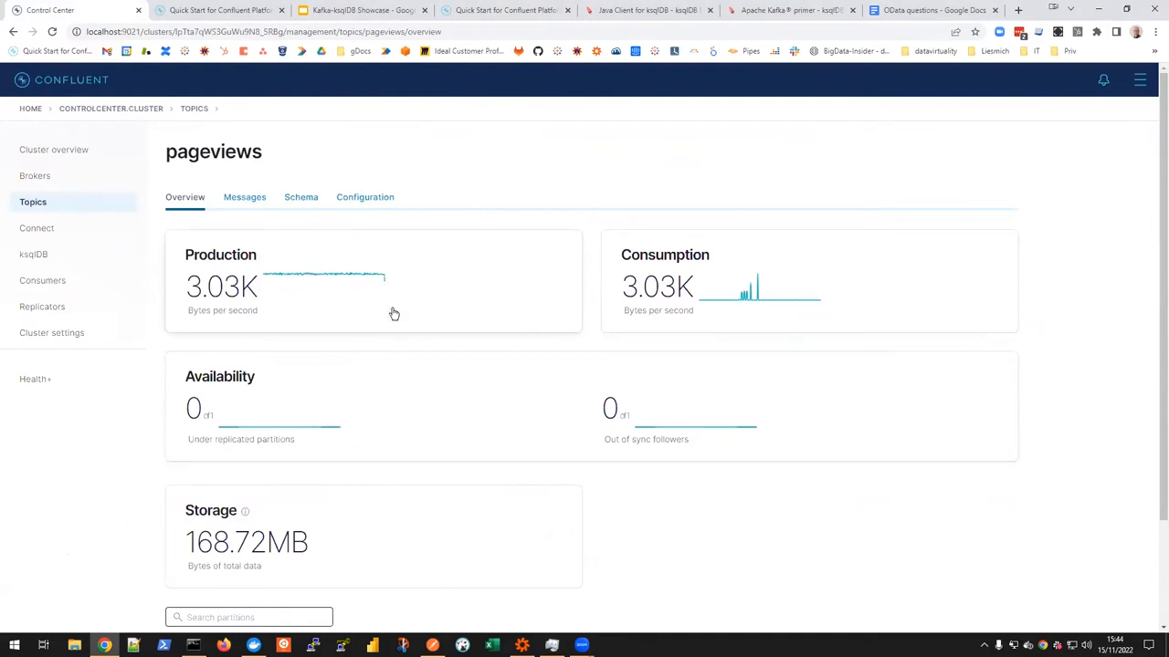
Step: View the users topic's overview in Control Center and return to the pageviews topic's overview to compare them
{"action": "left_click", "coordinate": [42, 204]}
{"action": "left_click", "coordinate": [183, 537]}
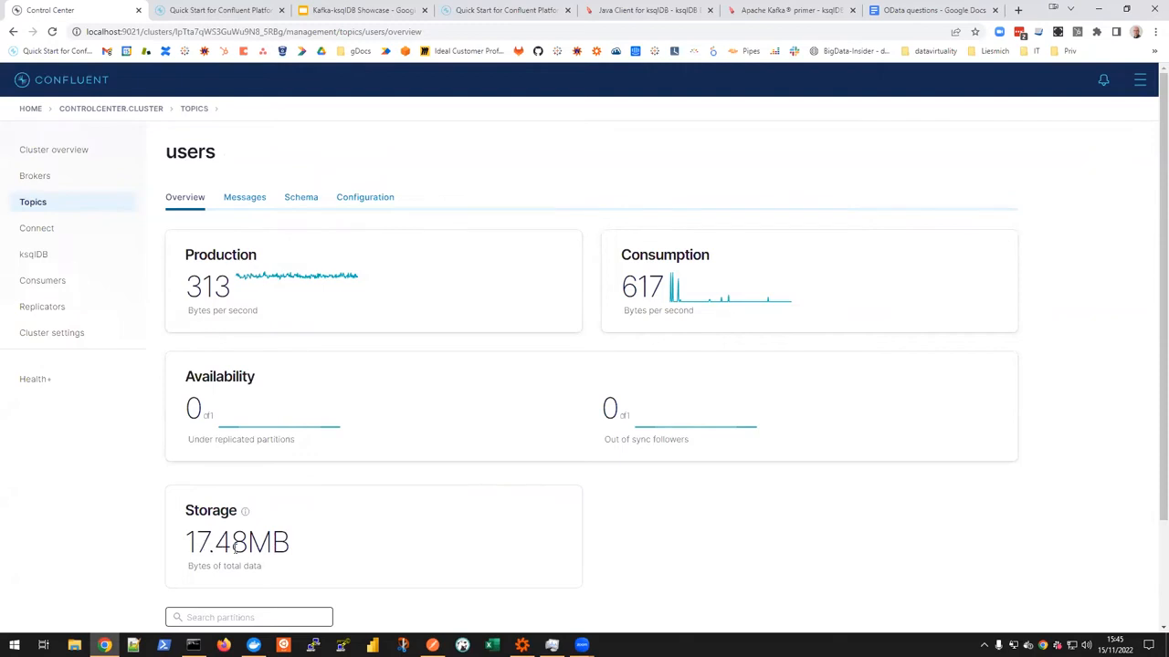
{"action": "left_click", "coordinate": [49, 205]}
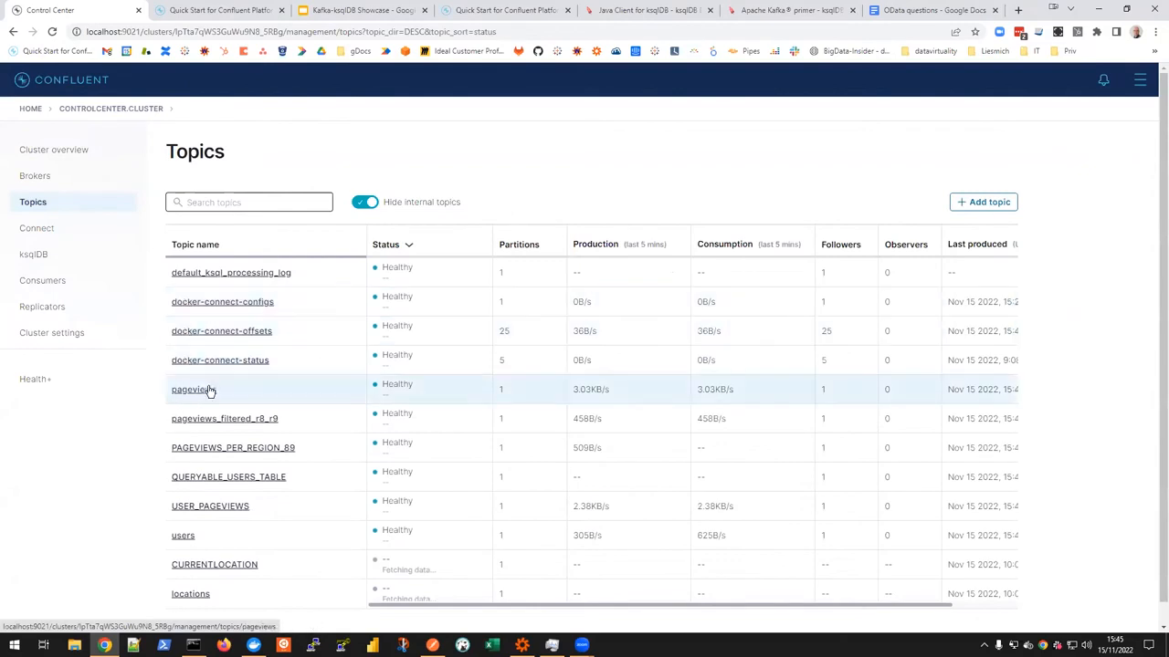
{"action": "left_click", "coordinate": [209, 391]}
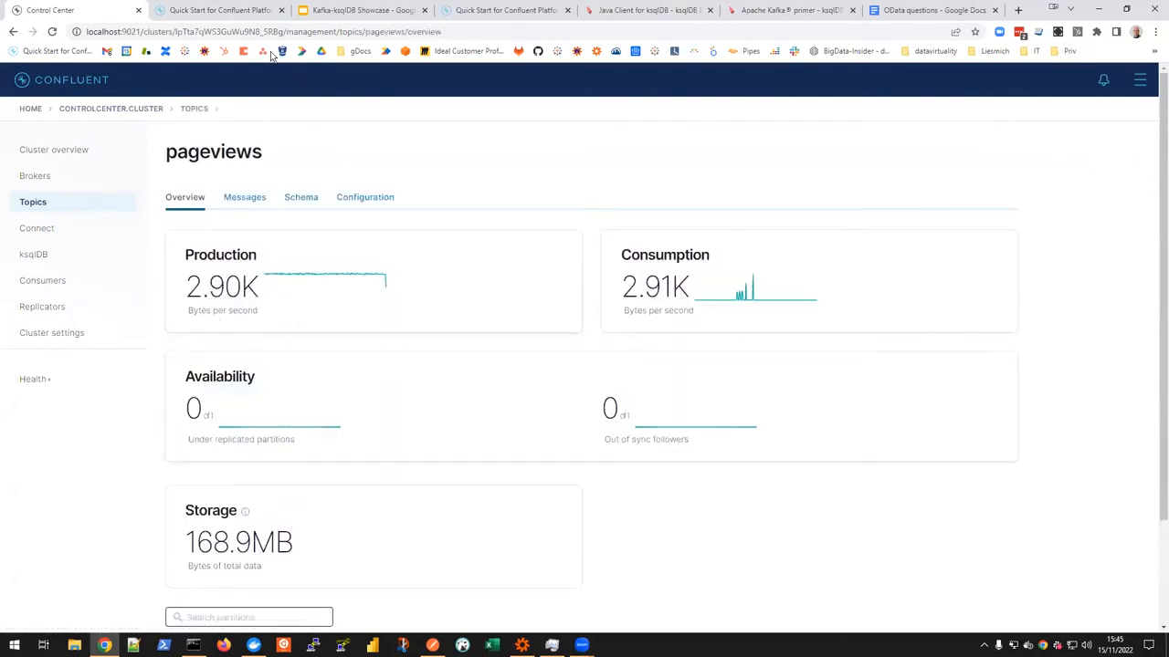
Step: Examine the topic creation and mock data steps in the already open quick start page, highlighting pageviews as the connector's kafka.topic value
{"action": "left_click", "coordinate": [211, 11]}
{"action": "scroll", "coordinate": [495, 334], "scroll_direction": "down", "scroll_amount": 3}
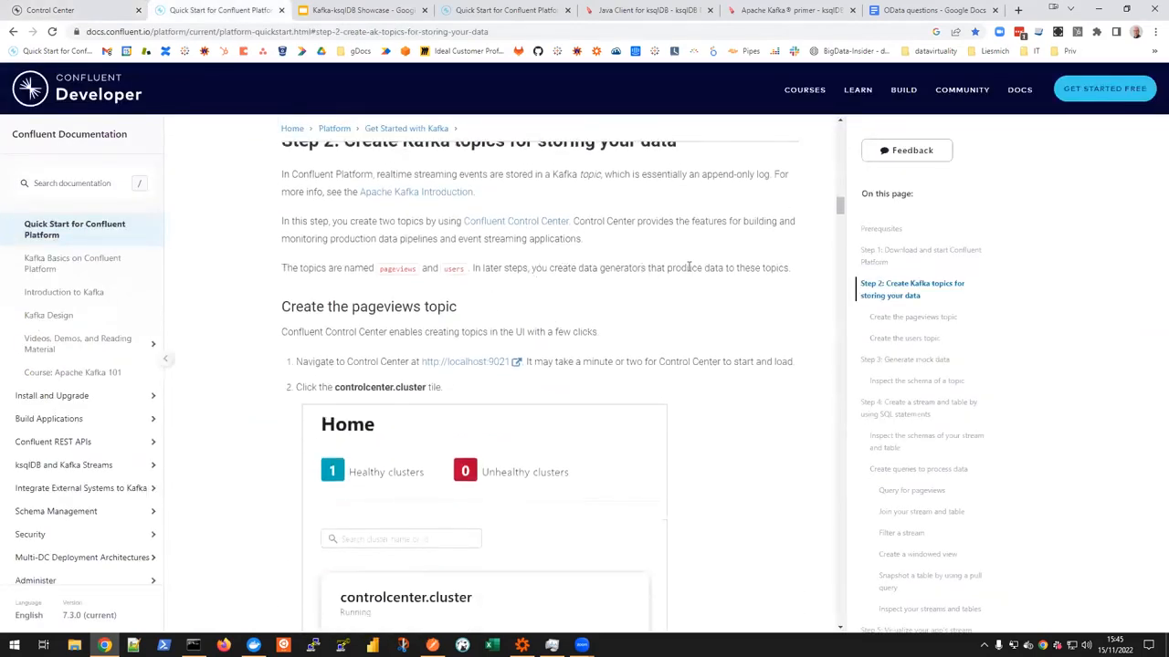
{"action": "scroll", "coordinate": [704, 274], "scroll_direction": "down", "scroll_amount": 9}
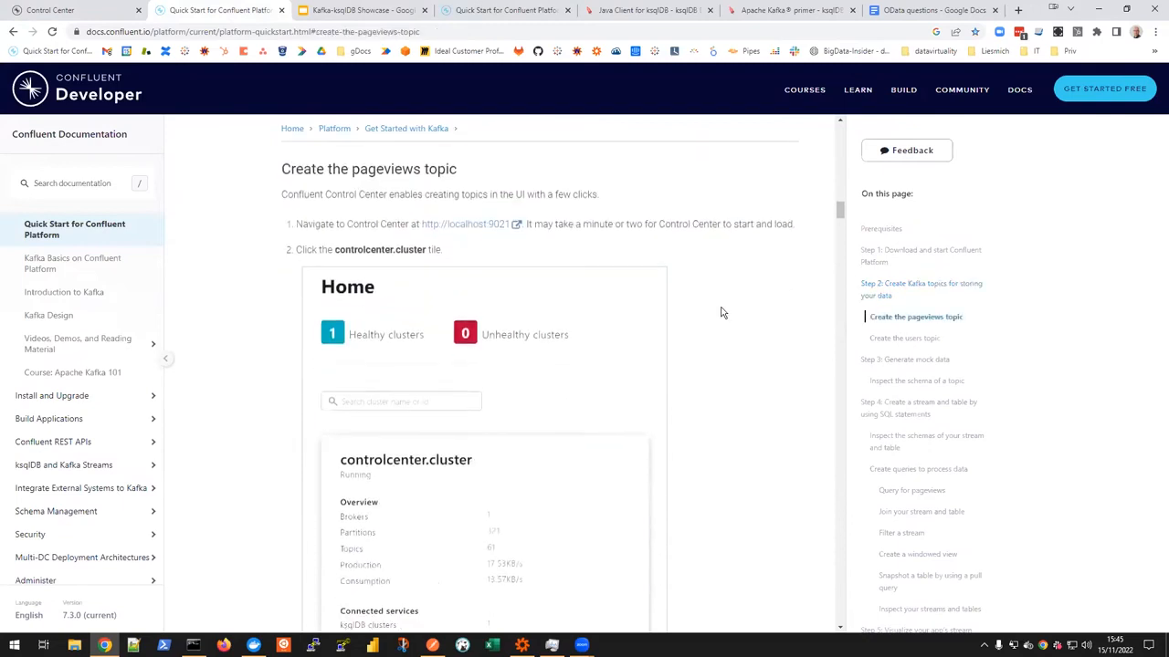
{"action": "scroll", "coordinate": [699, 303], "scroll_direction": "down", "scroll_amount": 3}
{"action": "scroll", "coordinate": [698, 296], "scroll_direction": "up", "scroll_amount": 2}
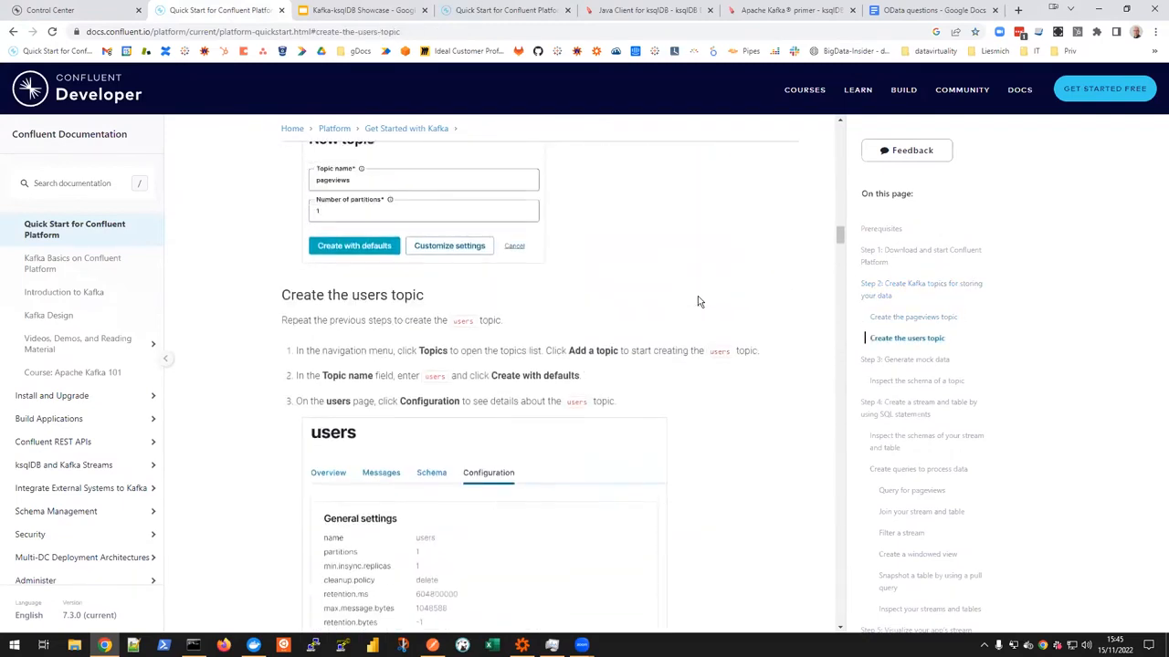
{"action": "scroll", "coordinate": [698, 301], "scroll_direction": "down", "scroll_amount": 3}
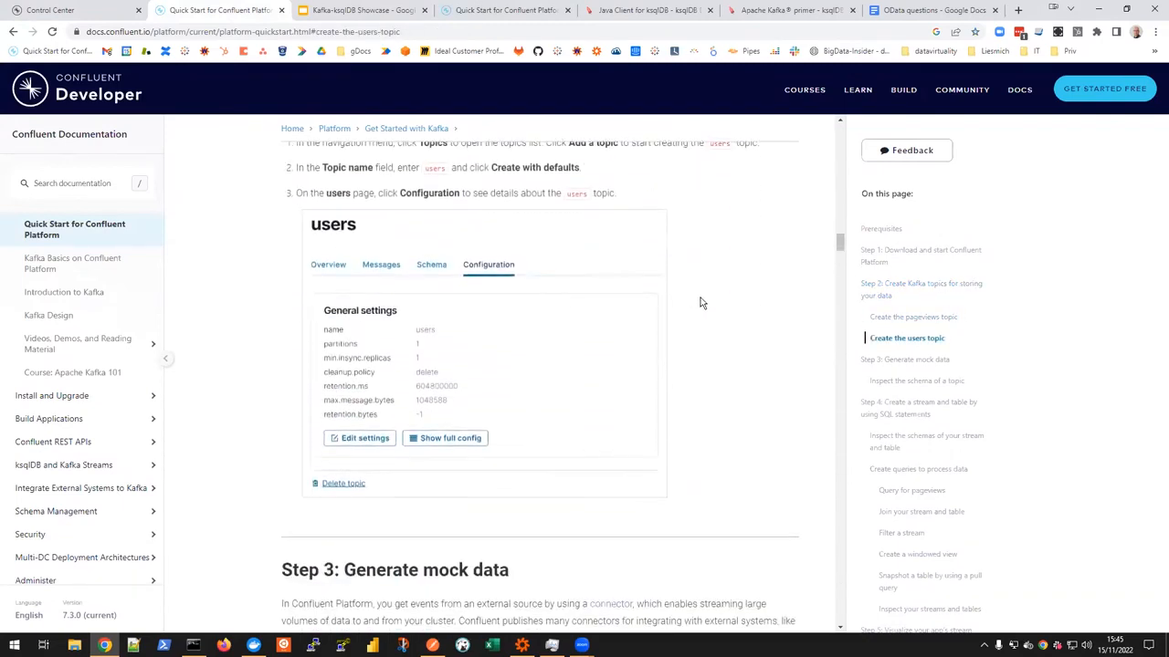
{"action": "scroll", "coordinate": [702, 301], "scroll_direction": "down", "scroll_amount": 7}
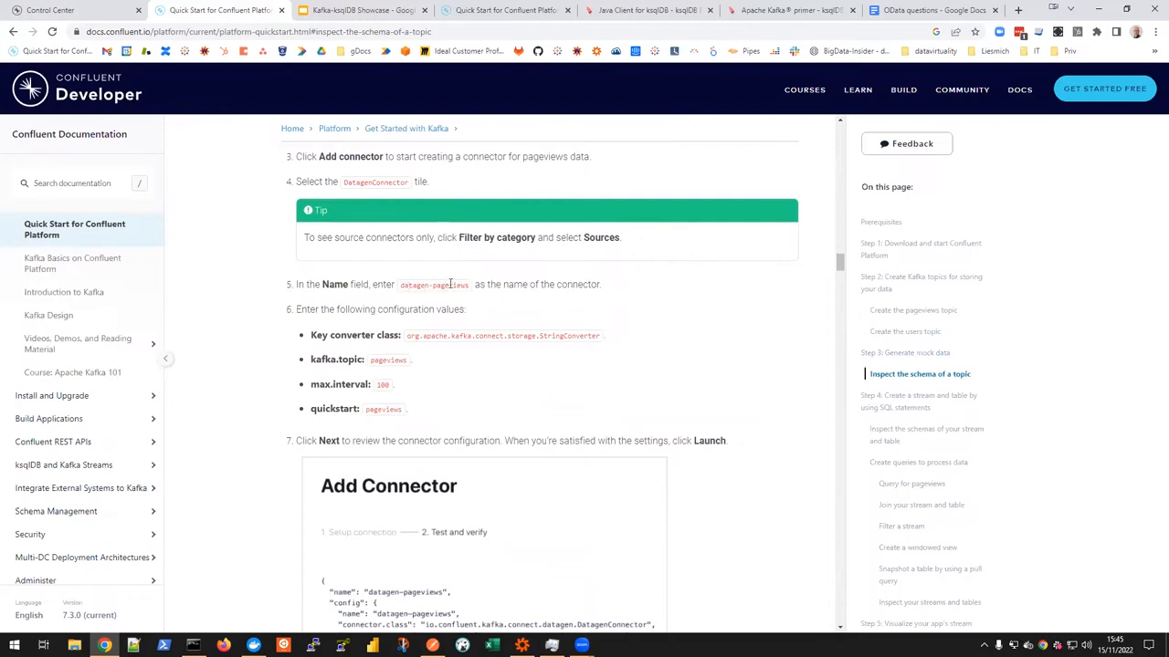
{"action": "scroll", "coordinate": [661, 330], "scroll_direction": "down", "scroll_amount": 1}
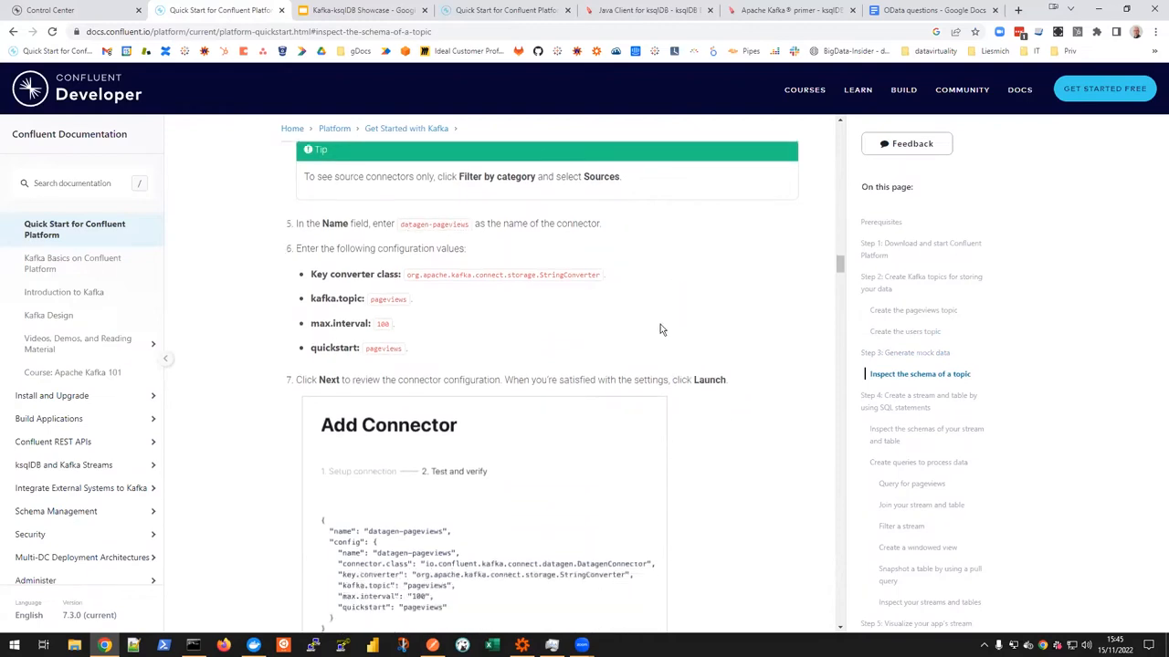
{"action": "double_click", "coordinate": [372, 300]}
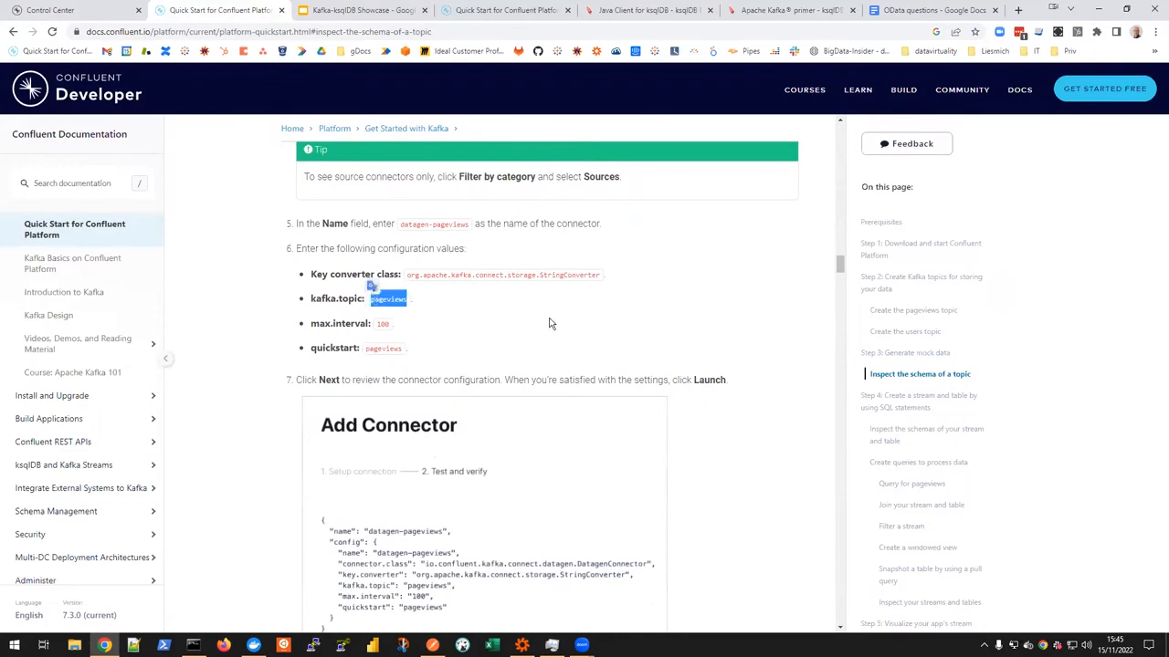
{"action": "scroll", "coordinate": [517, 325], "scroll_direction": "down", "scroll_amount": 6}
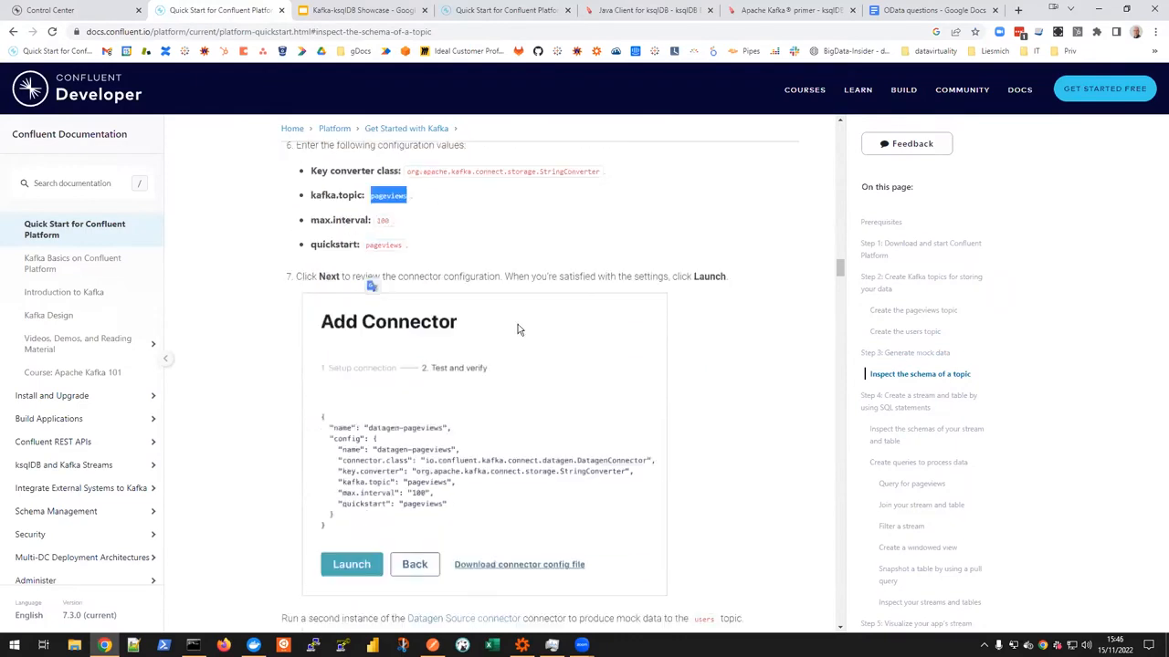
Step: Review the quick start's connector settings for the pageviews and users topics, checking the pageviews topic's overview in Control Center in between
{"action": "scroll", "coordinate": [546, 383], "scroll_direction": "down", "scroll_amount": 4}
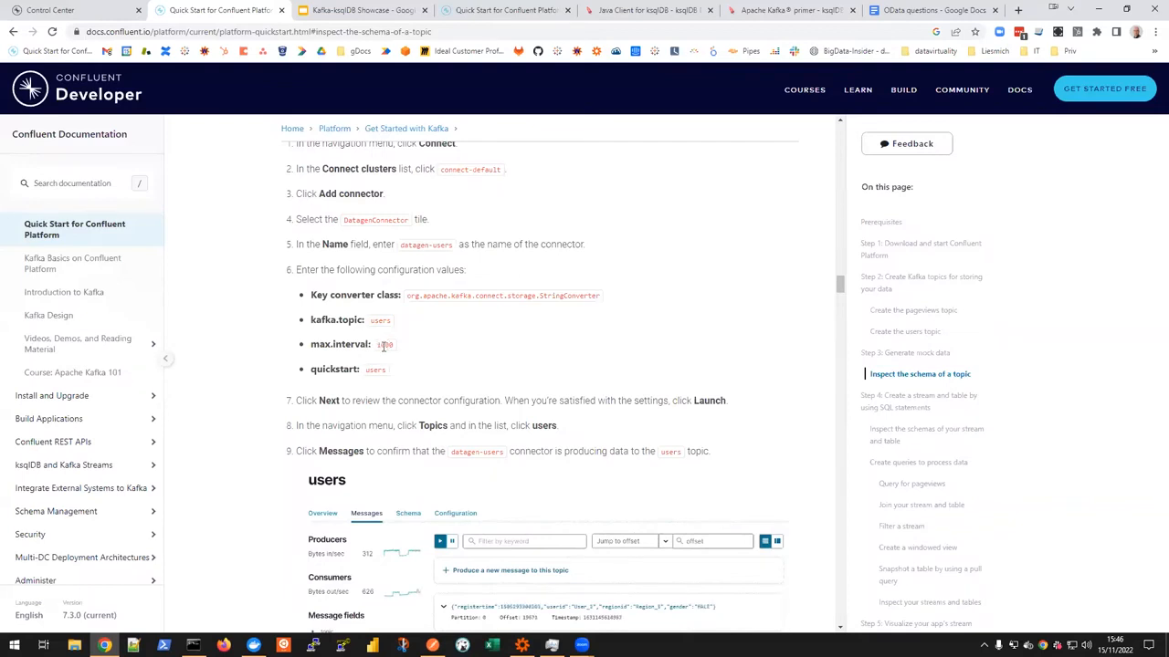
{"action": "scroll", "coordinate": [439, 372], "scroll_direction": "up", "scroll_amount": 2}
{"action": "scroll", "coordinate": [438, 371], "scroll_direction": "up", "scroll_amount": 7}
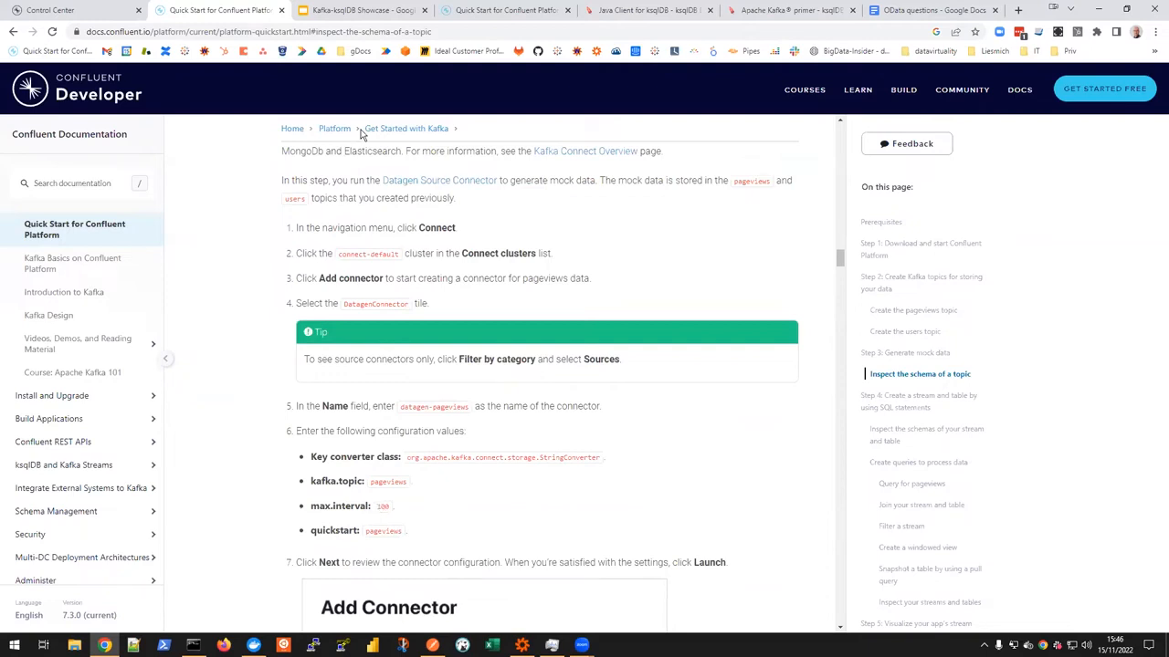
{"action": "left_click", "coordinate": [64, 13]}
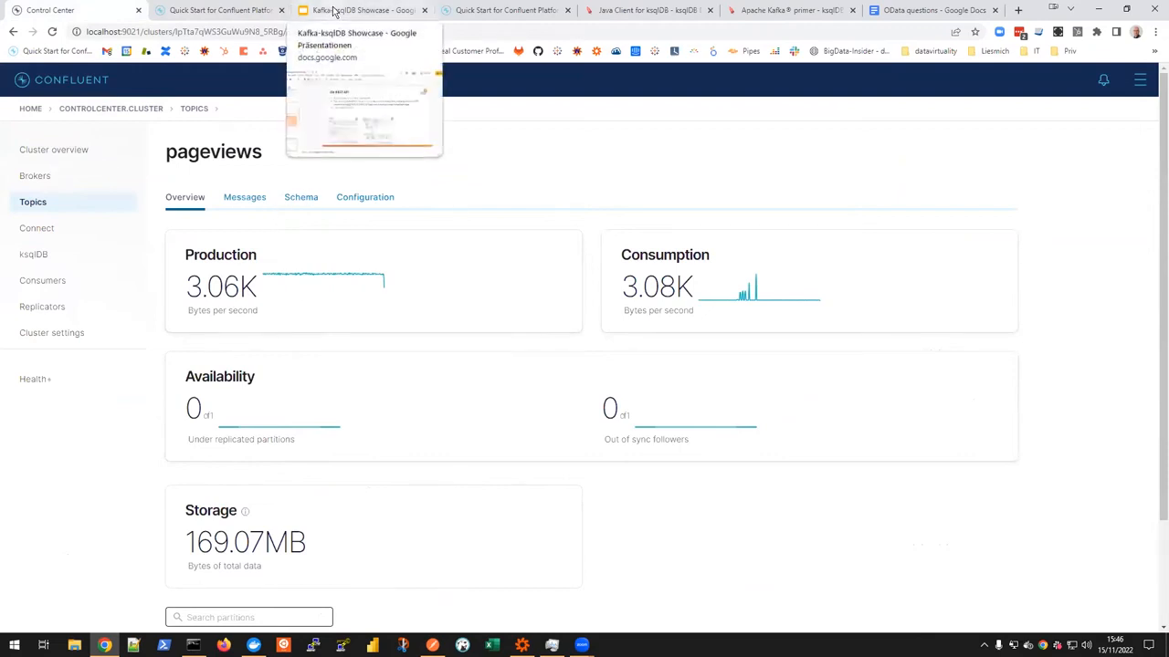
{"action": "left_click", "coordinate": [202, 11]}
{"action": "scroll", "coordinate": [388, 396], "scroll_direction": "down", "scroll_amount": 6}
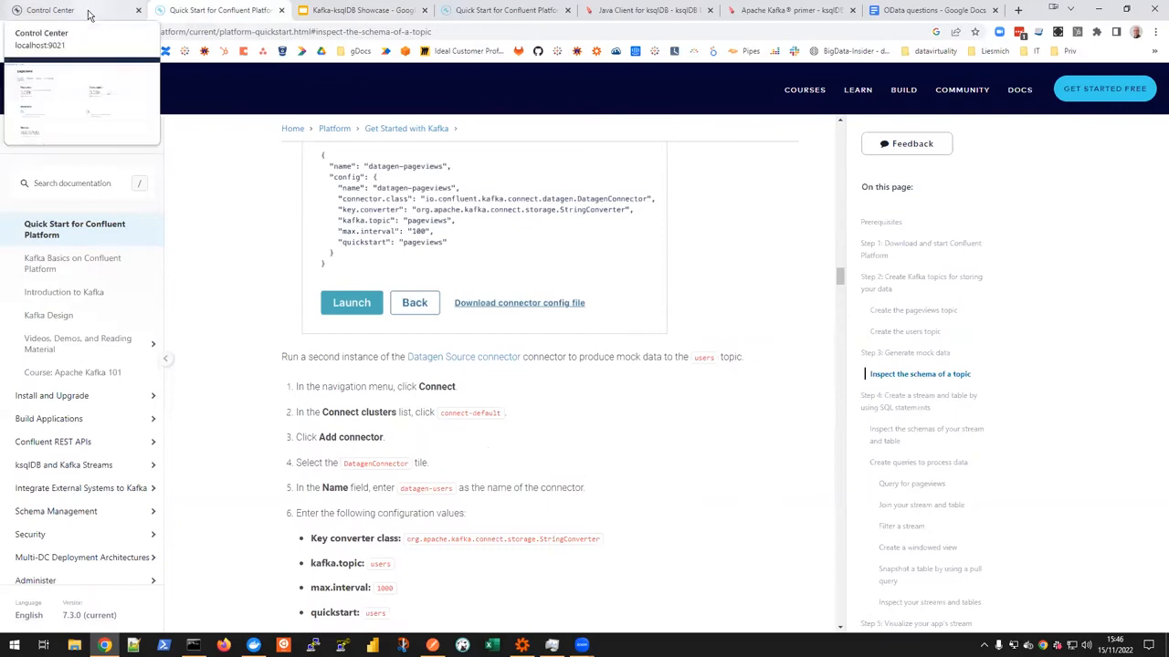
{"action": "scroll", "coordinate": [407, 372], "scroll_direction": "down", "scroll_amount": 2}
{"action": "scroll", "coordinate": [407, 372], "scroll_direction": "down", "scroll_amount": 2}
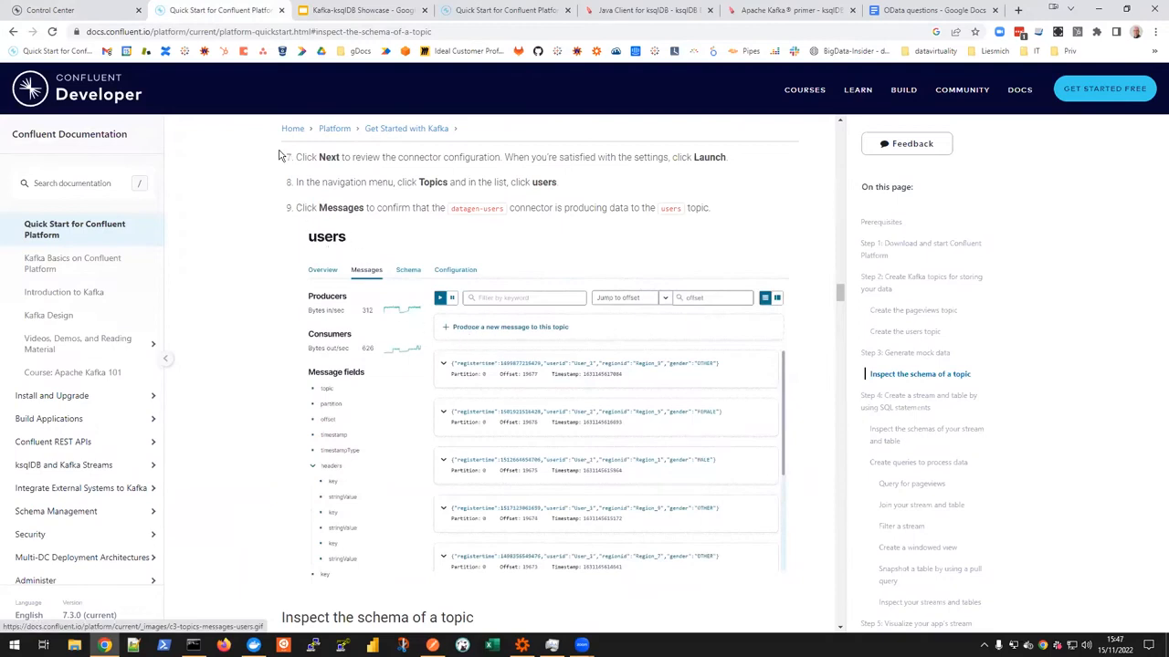
Step: Switch to Control Center and open the users topic's messages from the cluster's topics list
{"action": "left_click", "coordinate": [65, 11]}
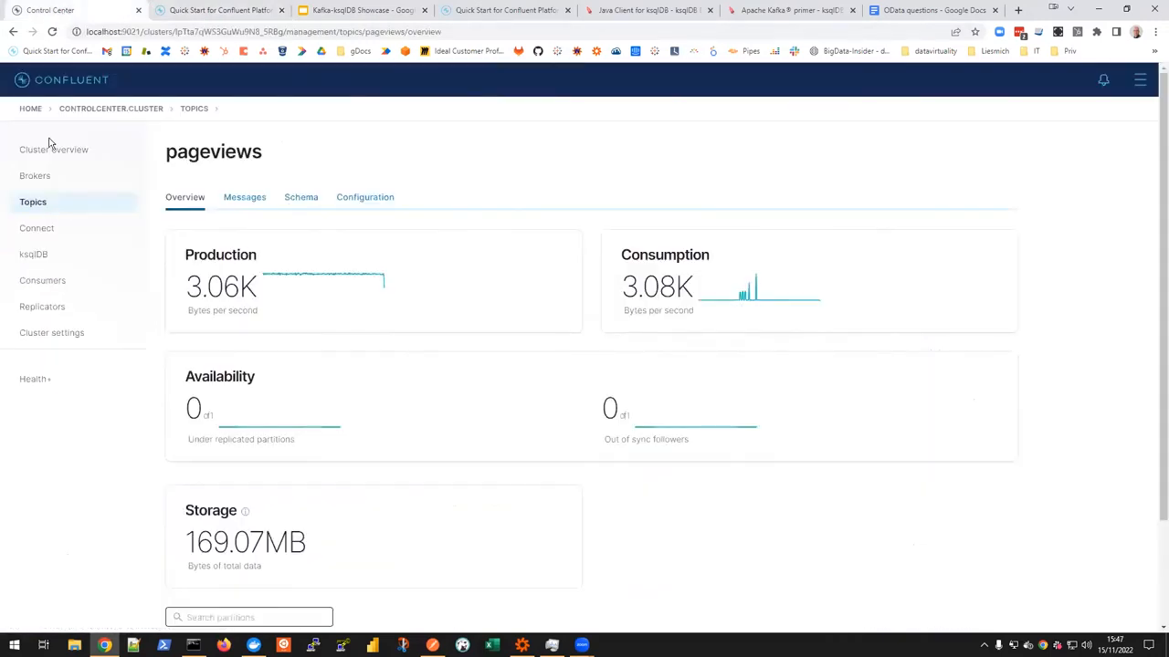
{"action": "left_click", "coordinate": [44, 202]}
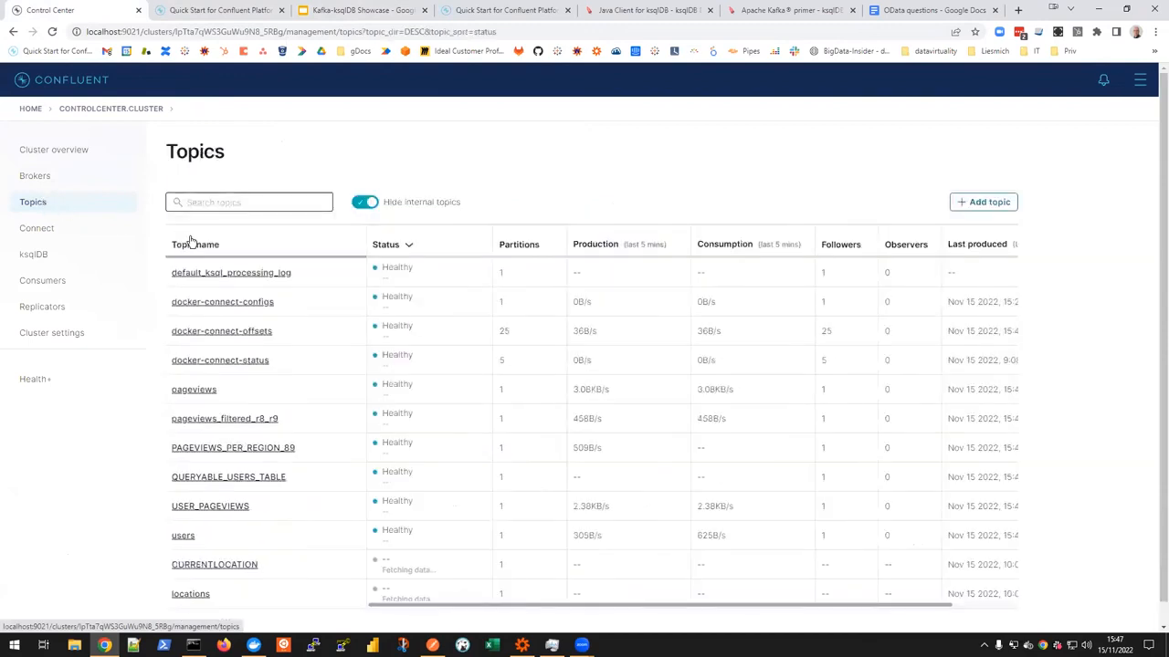
{"action": "left_click", "coordinate": [183, 537]}
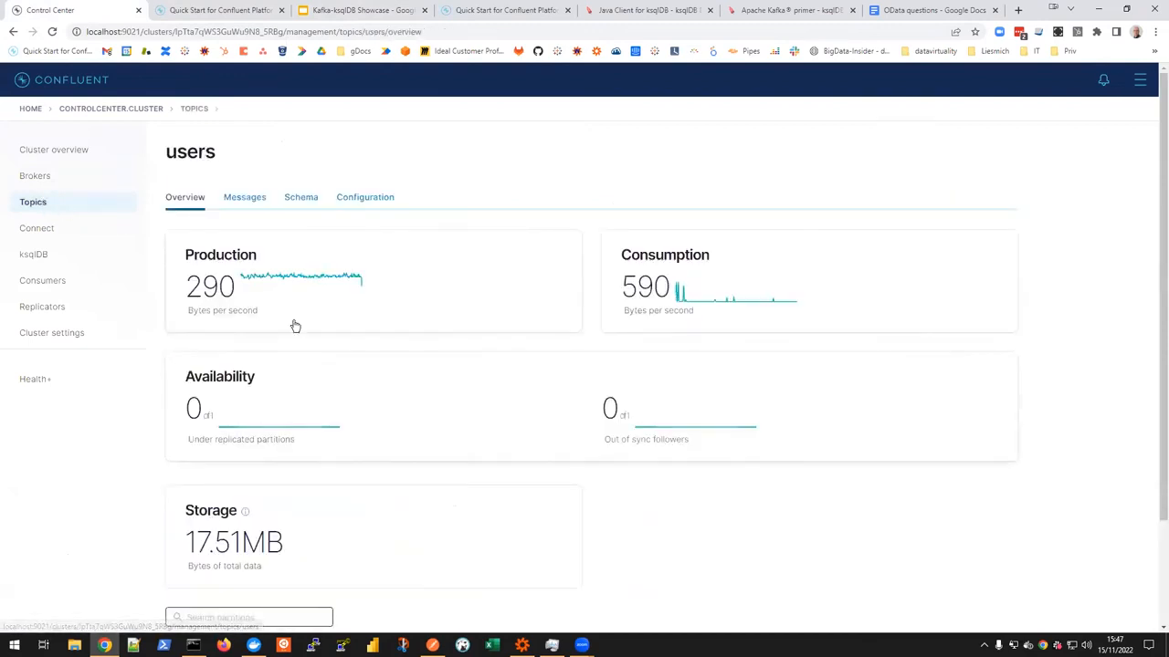
{"action": "left_click", "coordinate": [243, 200]}
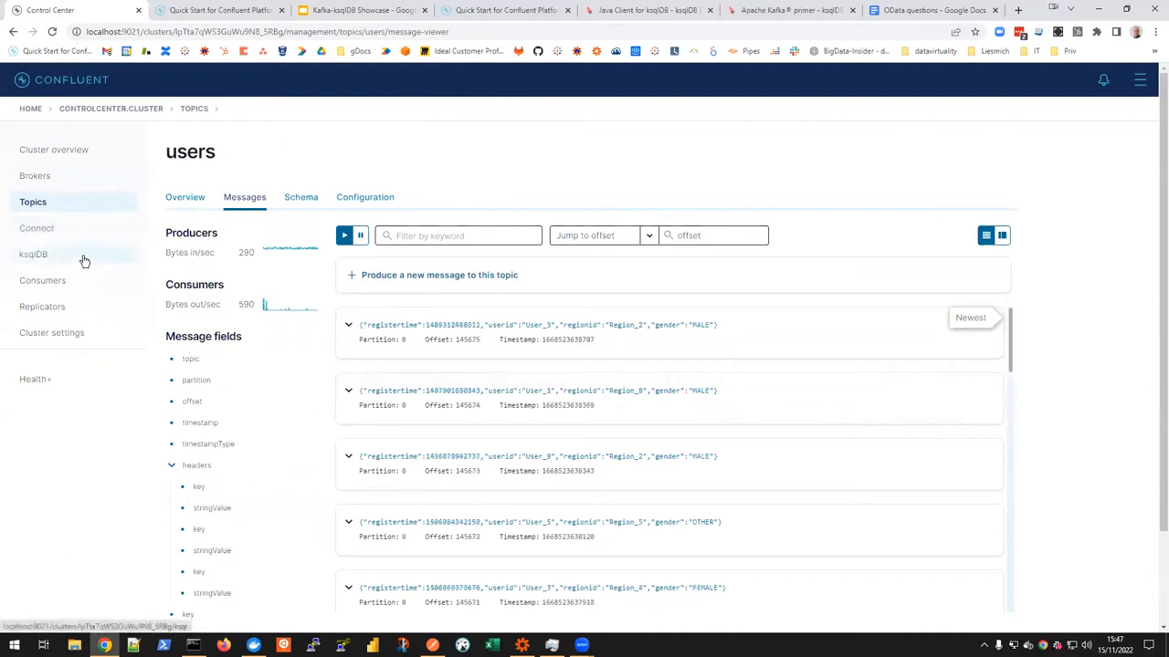
Step: Inspect the value, header and key of the newest users message, then collapse it and resume the live message feed
{"action": "left_click", "coordinate": [348, 327]}
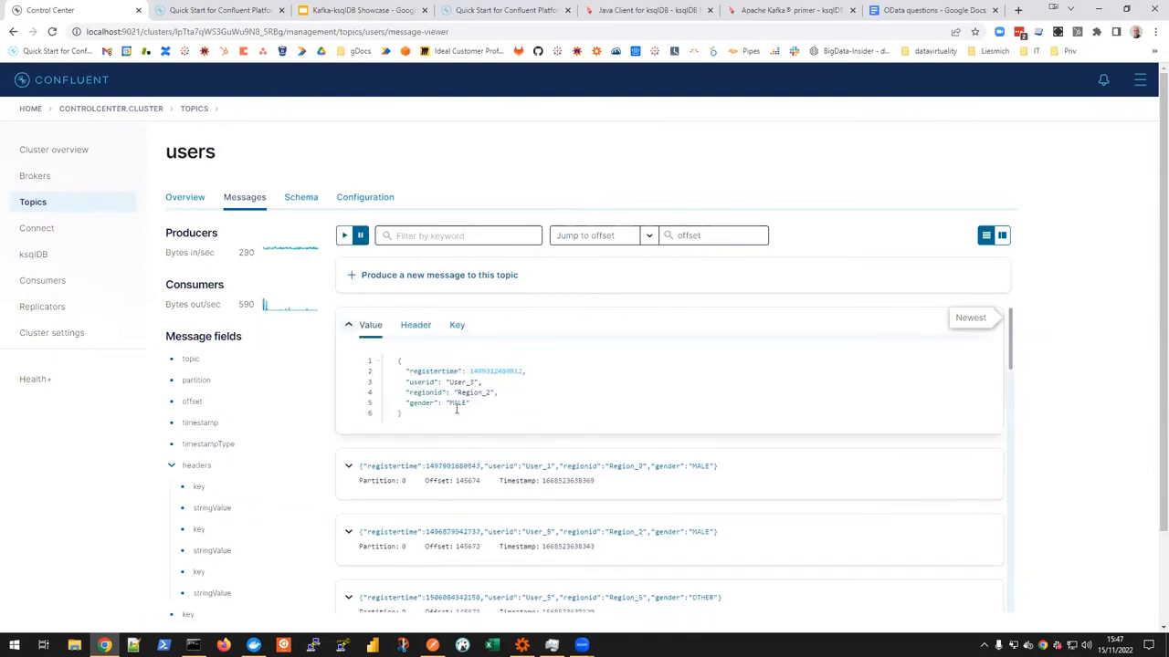
{"action": "left_click", "coordinate": [413, 328]}
{"action": "left_click", "coordinate": [460, 330]}
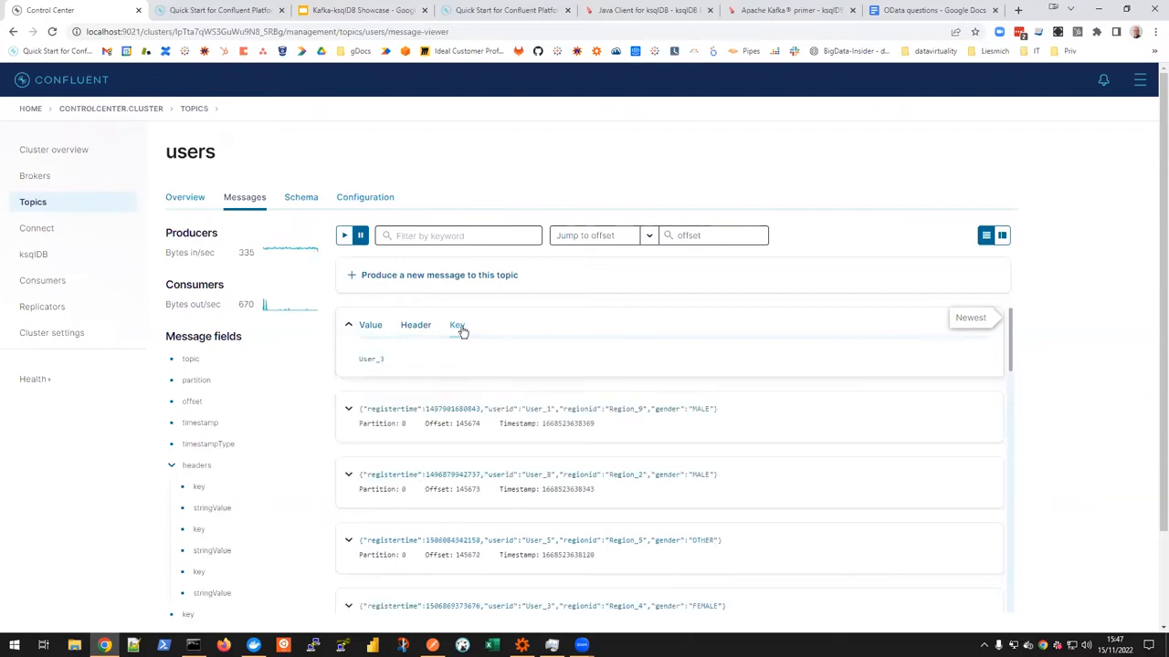
{"action": "left_click", "coordinate": [369, 328]}
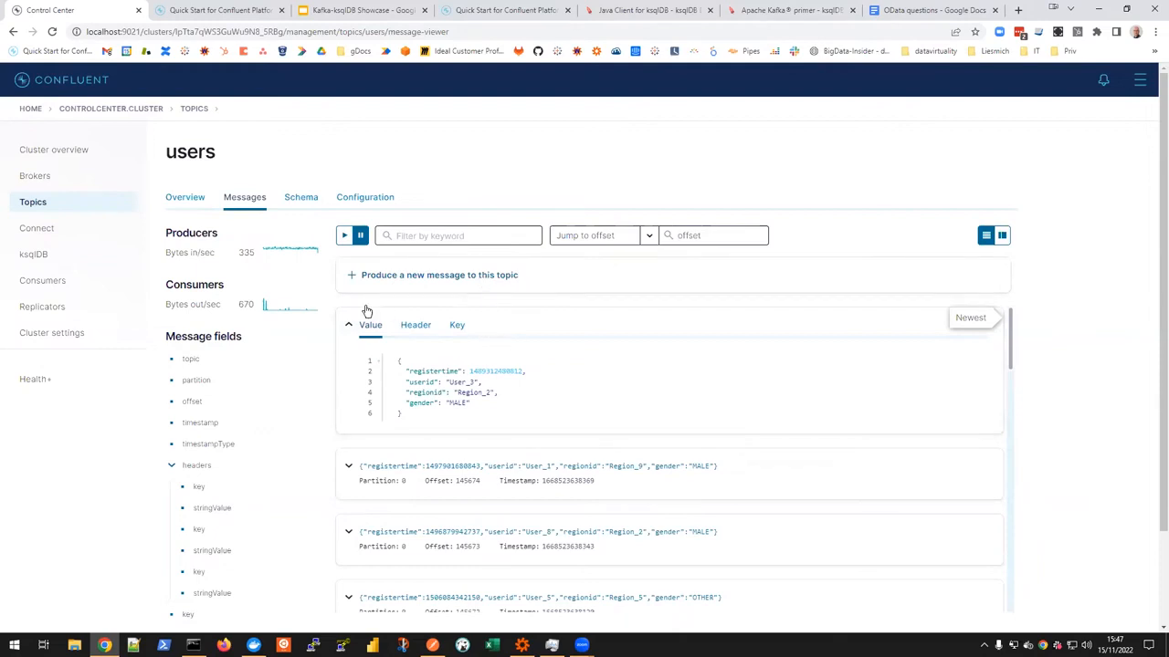
{"action": "left_click", "coordinate": [348, 325]}
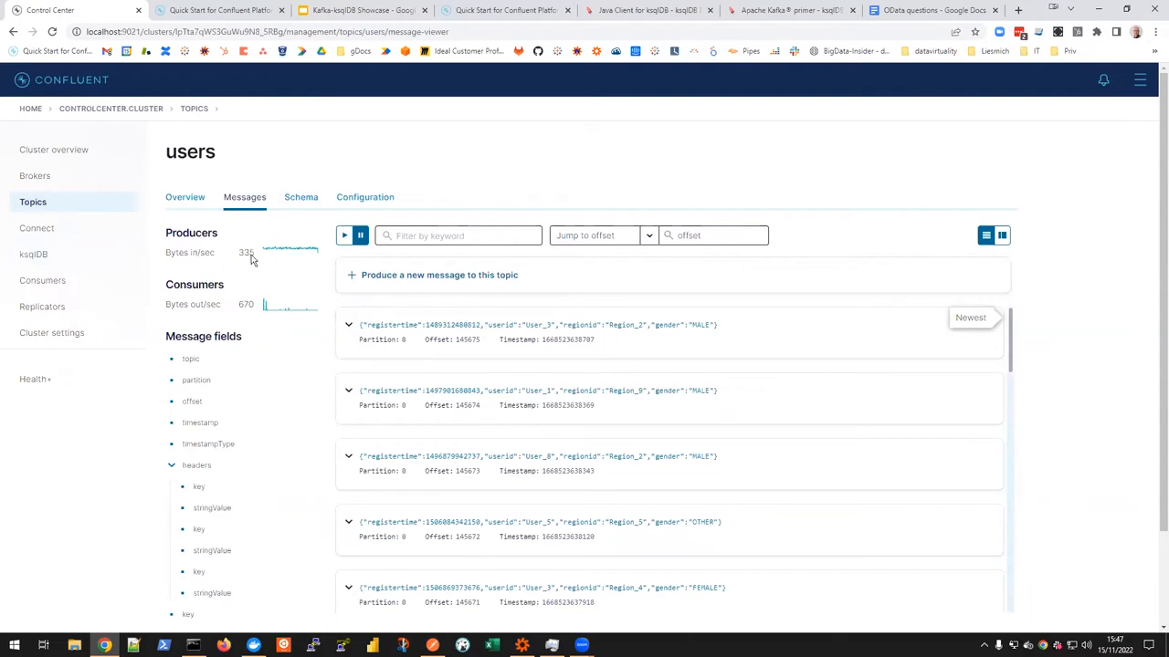
{"action": "left_click", "coordinate": [346, 236]}
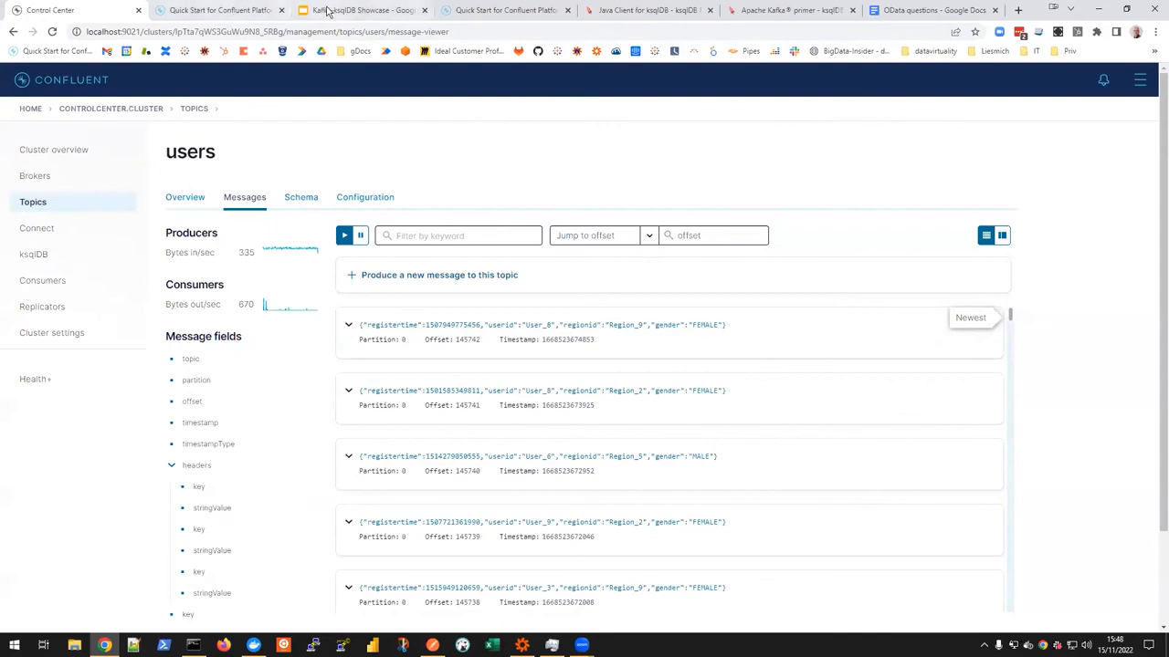
Step: Return to the Kafka-ksqlDB Showcase presentation and show the "Create and query ksqlDB Stream" slide
{"action": "left_click", "coordinate": [327, 11]}
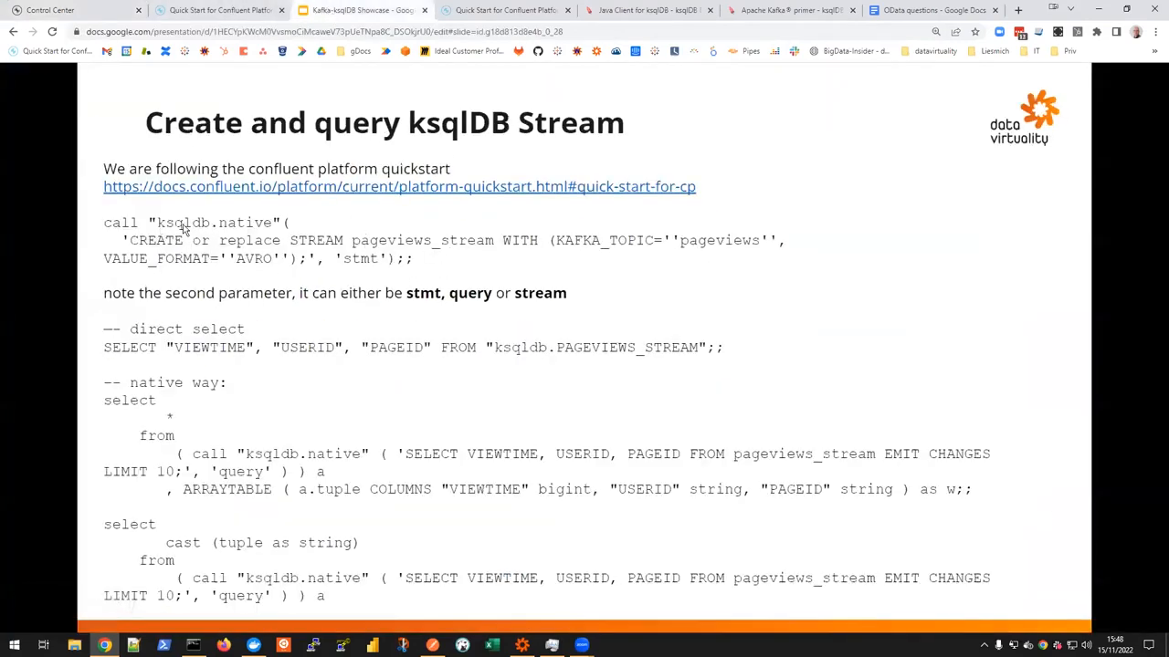
{"action": "left_click", "coordinate": [312, 246]}
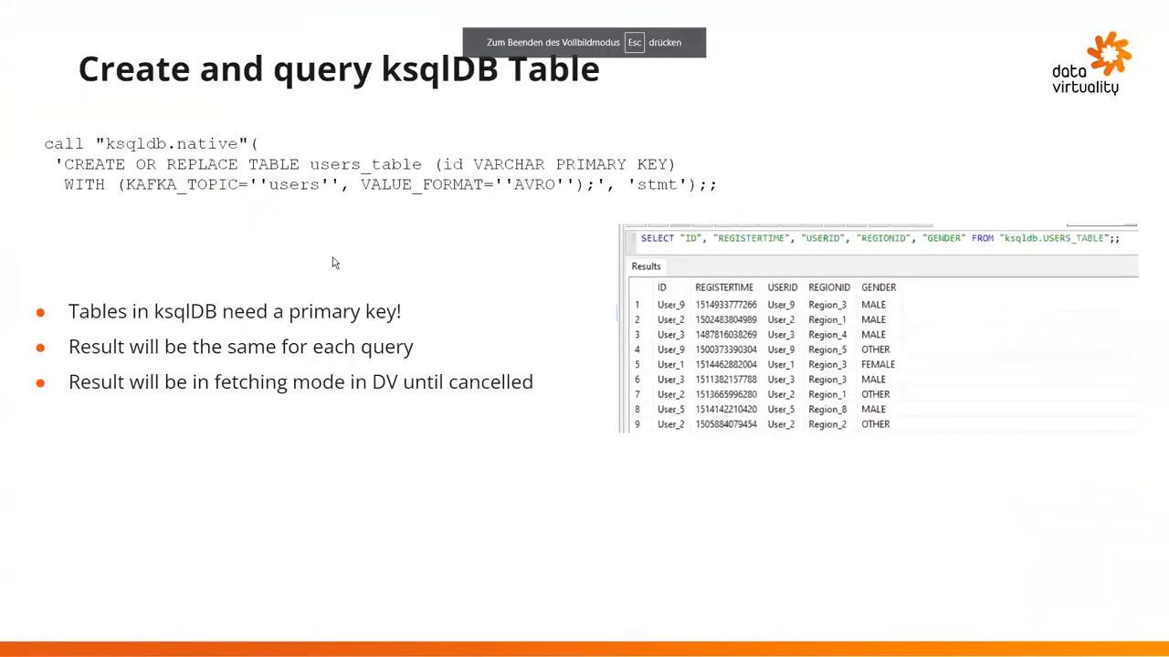
{"action": "key", "text": "Left"}
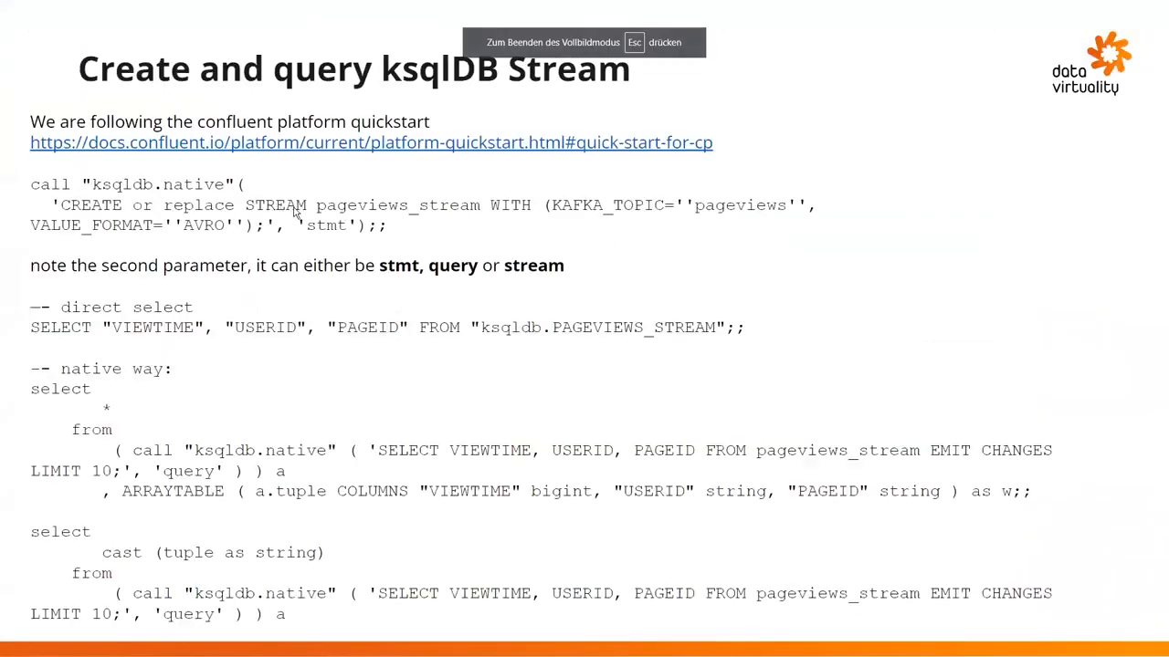
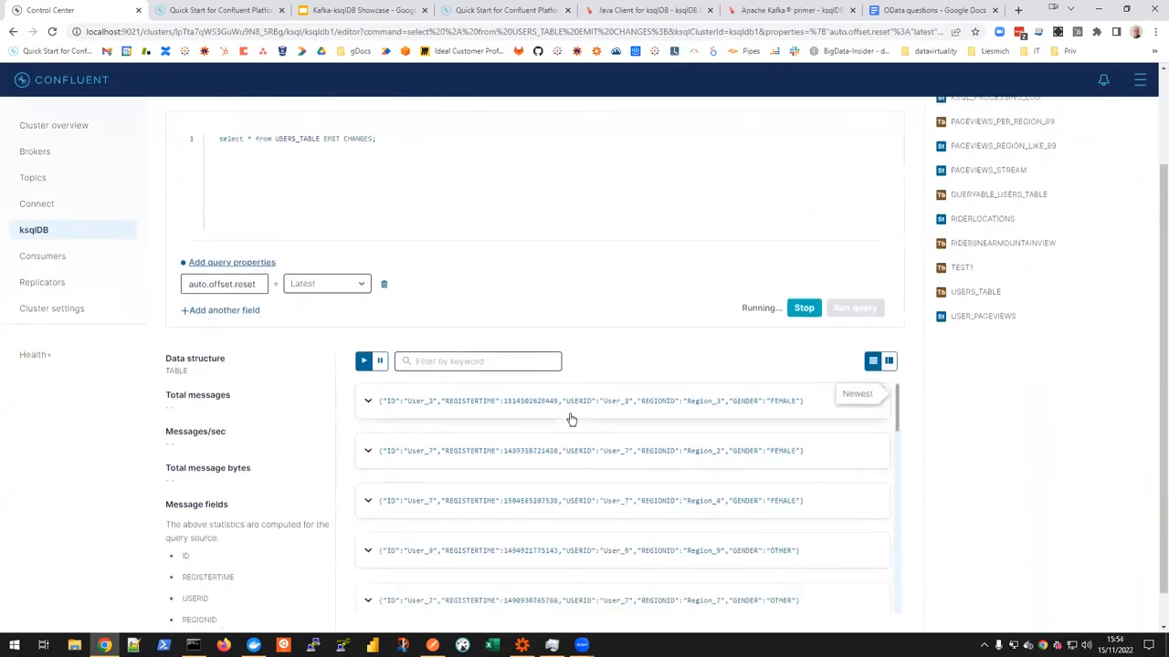
Step: Switch to Data Virtuality Studio, open a query on USERS_TABLE from the ksqldb data source and run it
{"action": "scroll", "coordinate": [436, 317], "scroll_direction": "up", "scroll_amount": 2}
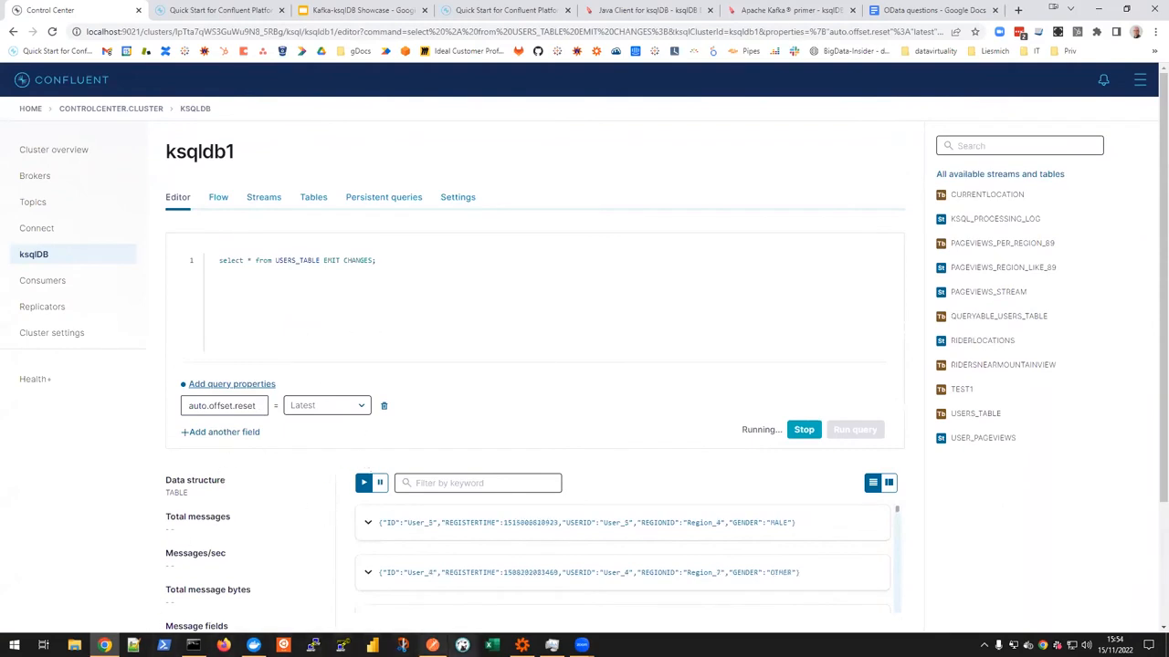
{"action": "left_click", "coordinate": [522, 645]}
{"action": "left_click", "coordinate": [305, 188]}
{"action": "double_click", "coordinate": [59, 172]}
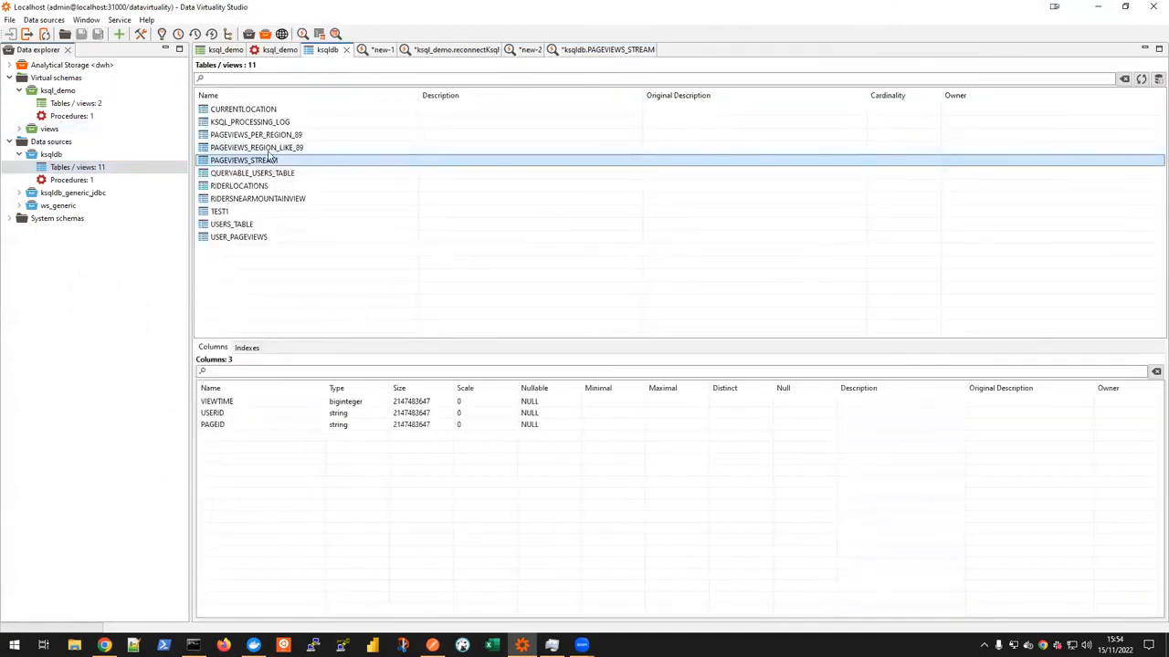
{"action": "double_click", "coordinate": [239, 224]}
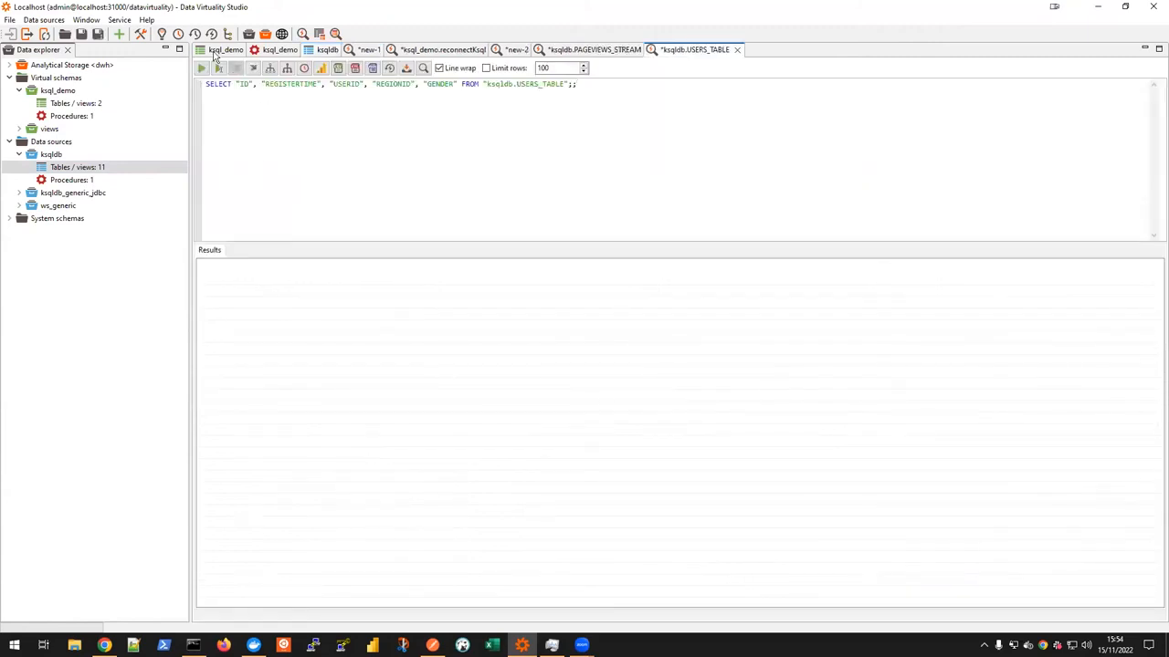
{"action": "left_click", "coordinate": [202, 69]}
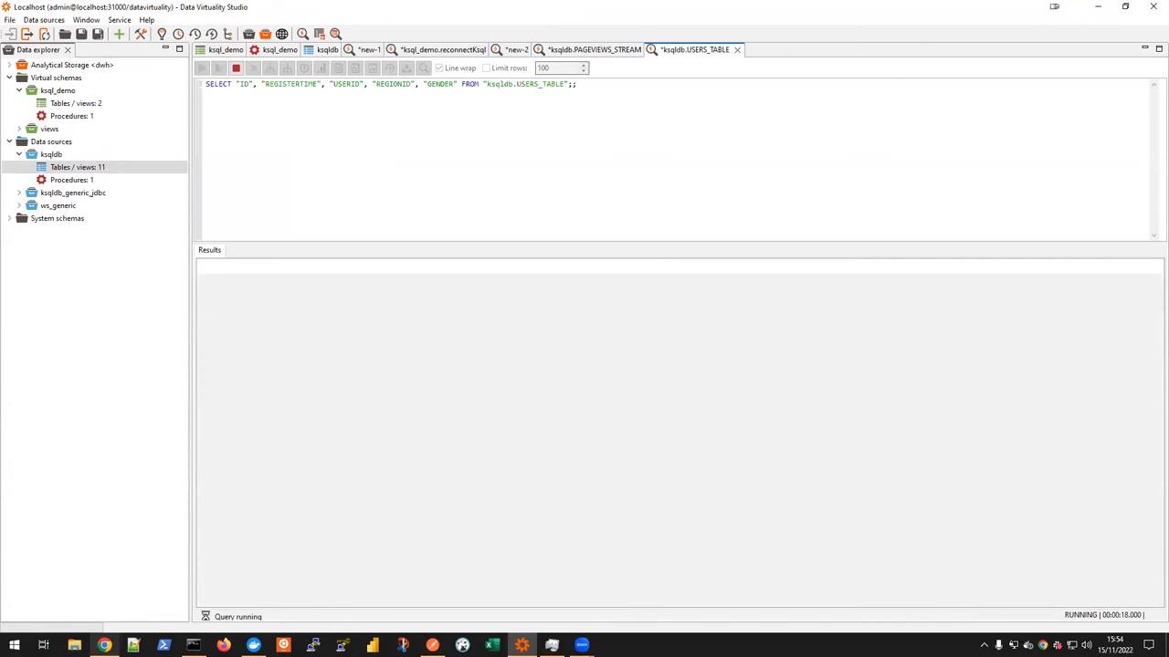
Step: Switch to Control Center and look through the cluster's list of consumer groups
{"action": "left_click", "coordinate": [104, 646]}
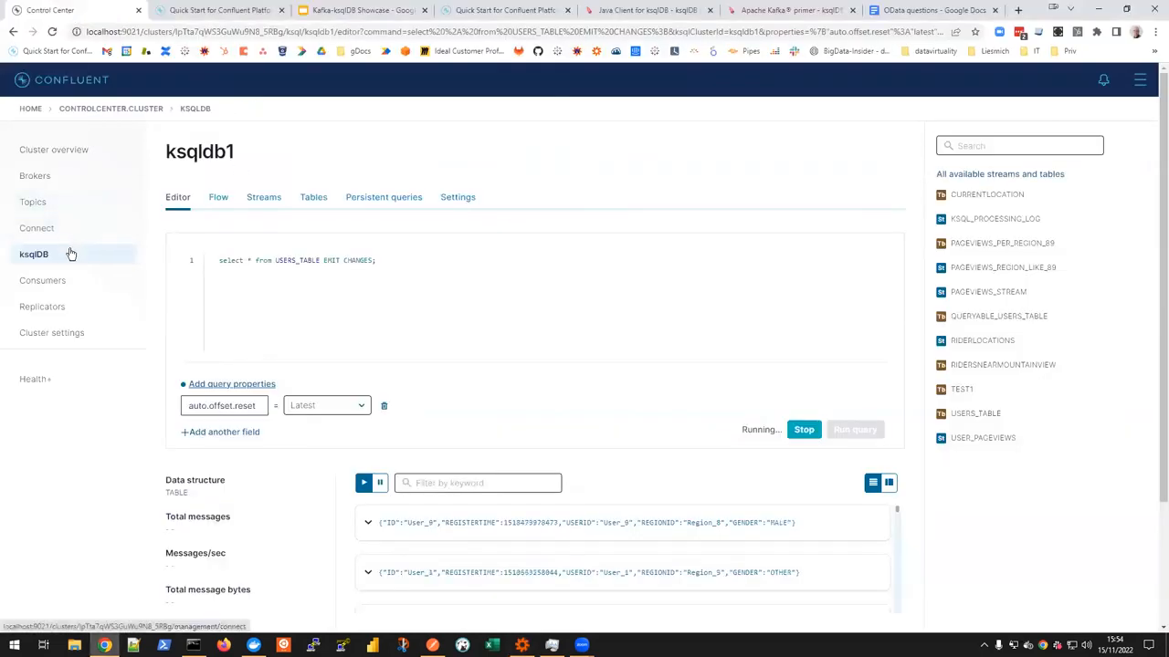
{"action": "left_click", "coordinate": [50, 283]}
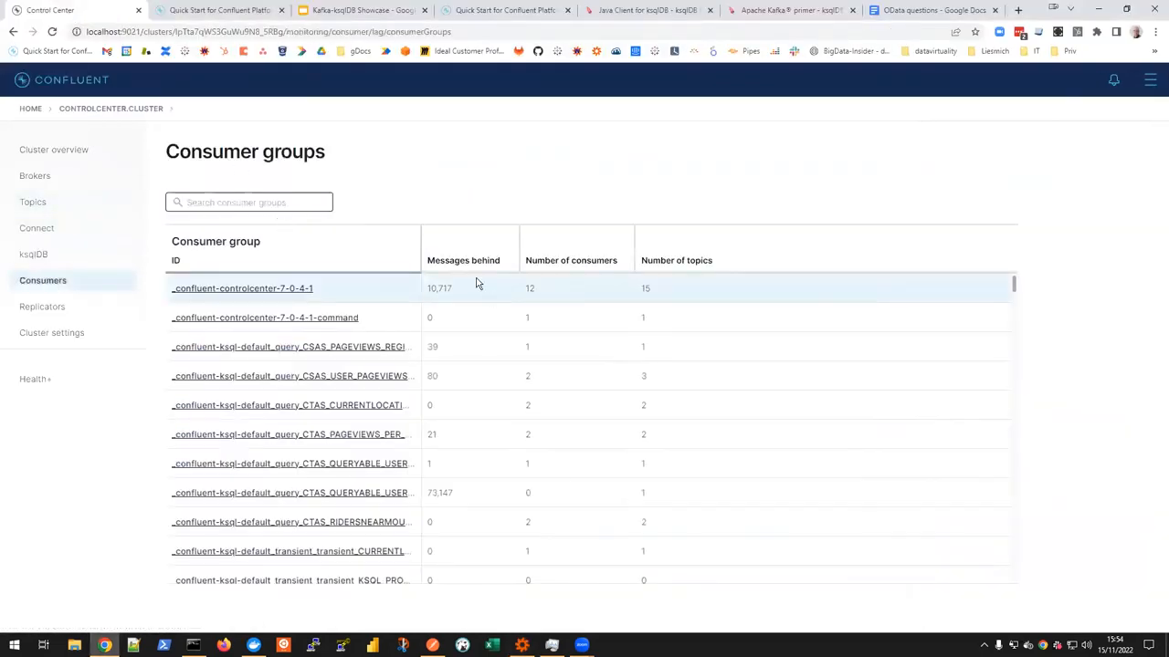
{"action": "scroll", "coordinate": [548, 439], "scroll_direction": "down", "scroll_amount": 5}
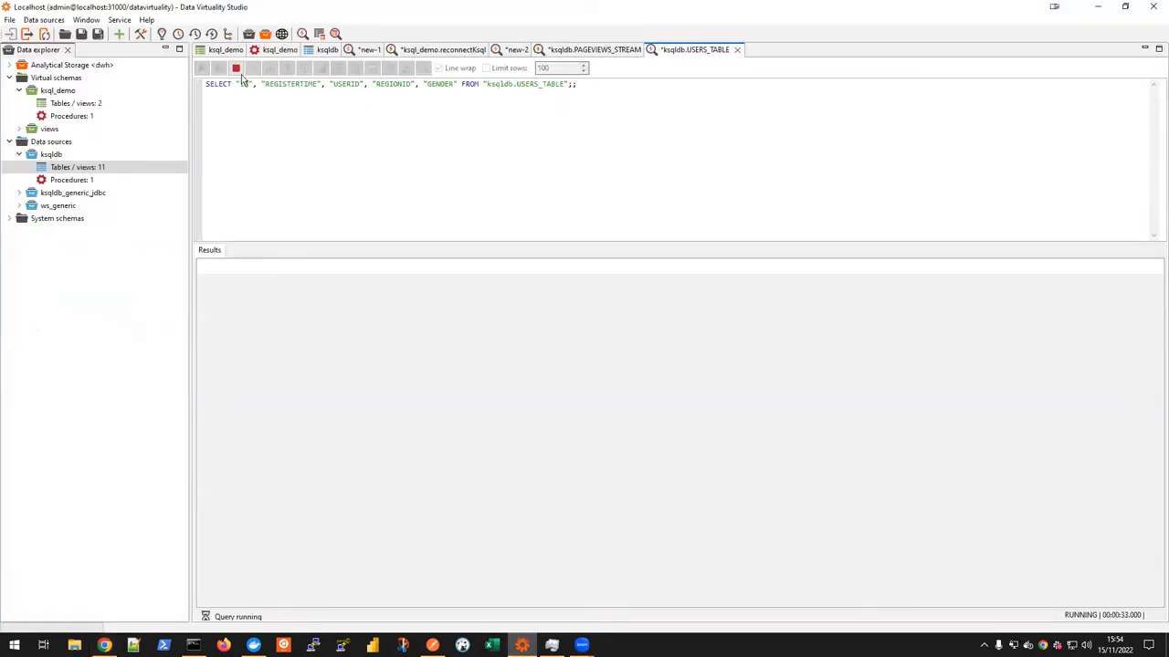
Step: Stop the running USERS_TABLE query in Data Virtuality Studio, add "limit 10" to it and run it
{"action": "left_click", "coordinate": [235, 70]}
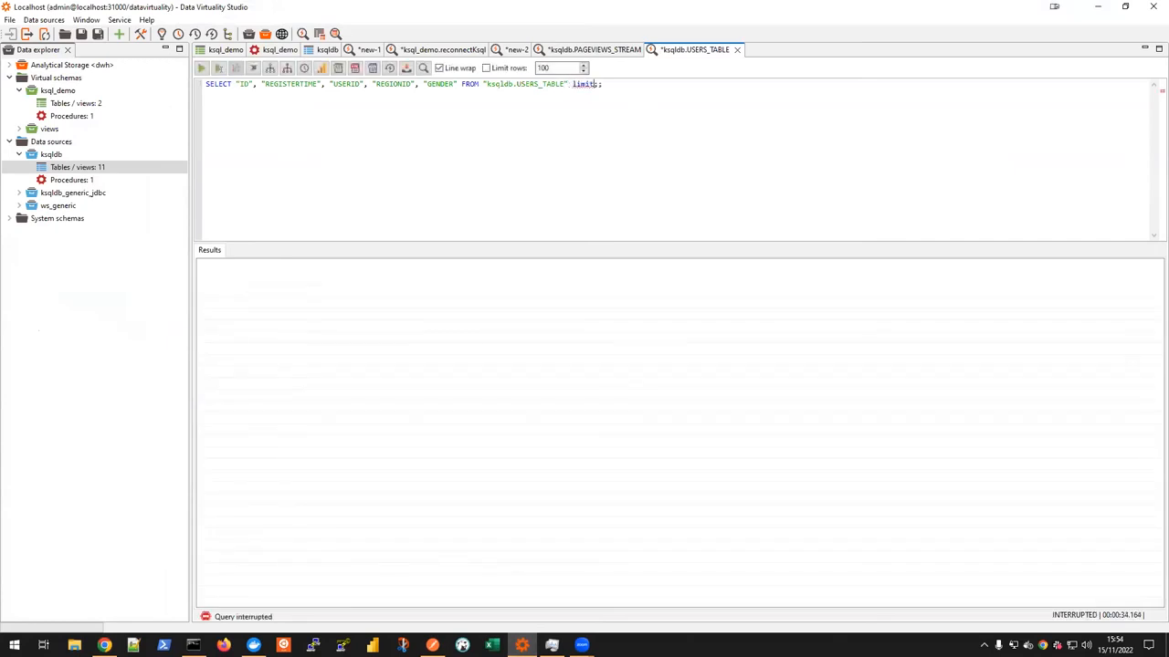
{"action": "type", "text": "10"}
{"action": "key", "text": "ctrl+Return"}
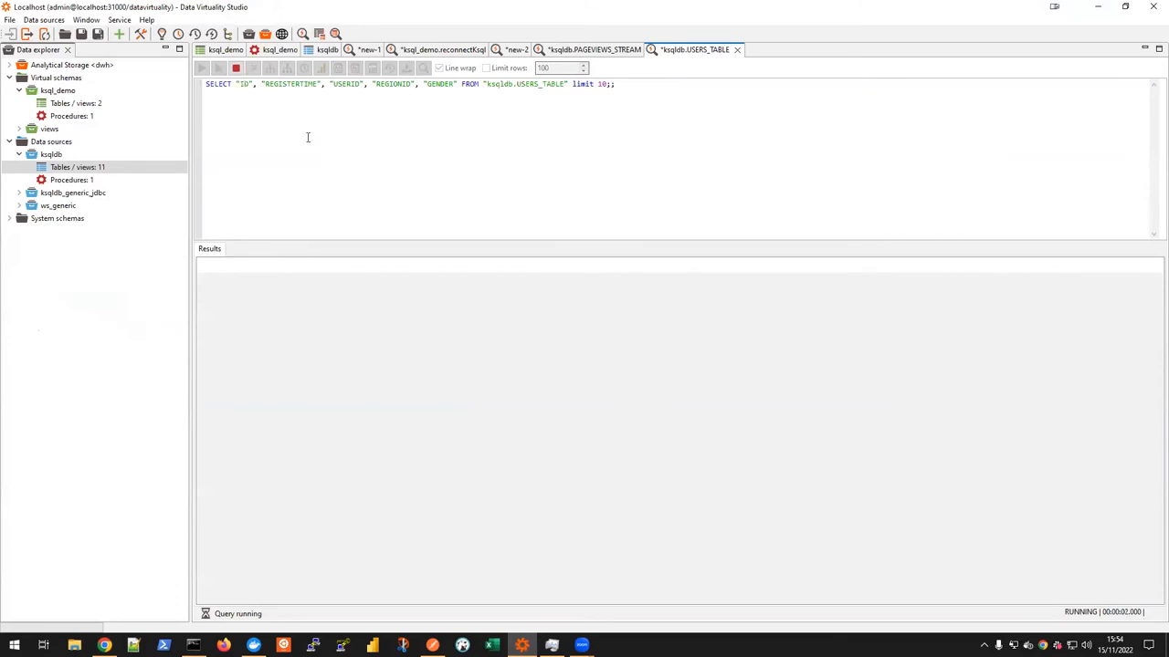
{"action": "left_click", "coordinate": [236, 69]}
{"action": "left_click", "coordinate": [202, 71]}
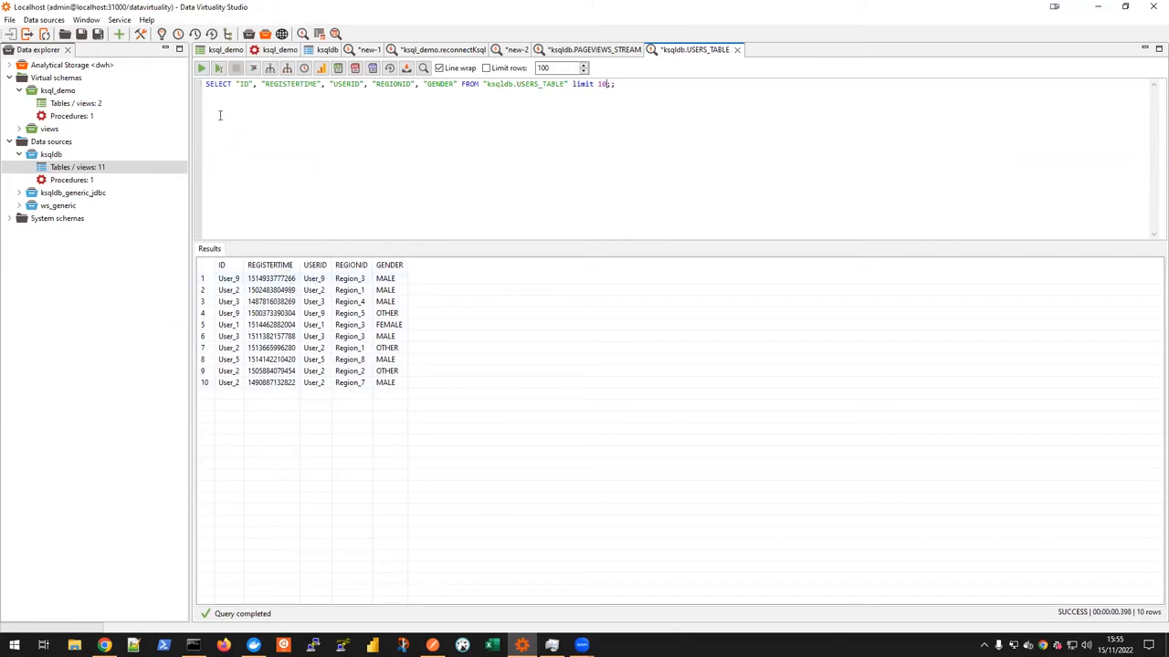
Step: Rerun the limited USERS_TABLE query to compare its results, and switch to the Kafka-ksqlDB Showcase presentation
{"action": "left_click", "coordinate": [201, 70]}
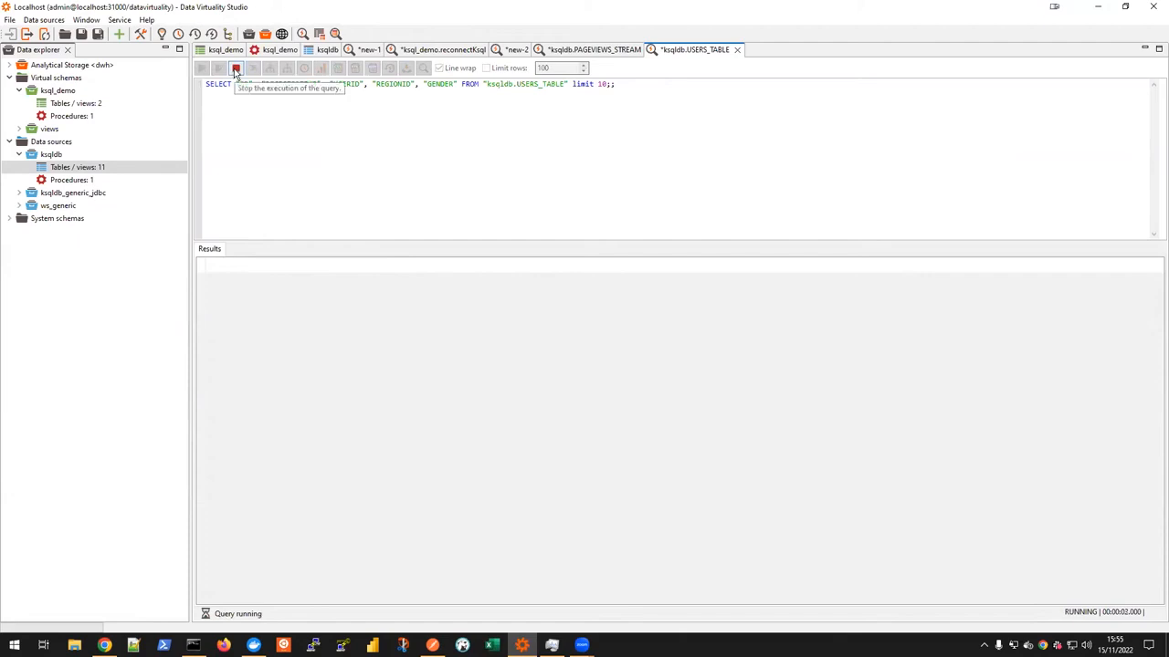
{"action": "left_click", "coordinate": [234, 68]}
{"action": "left_click", "coordinate": [201, 68]}
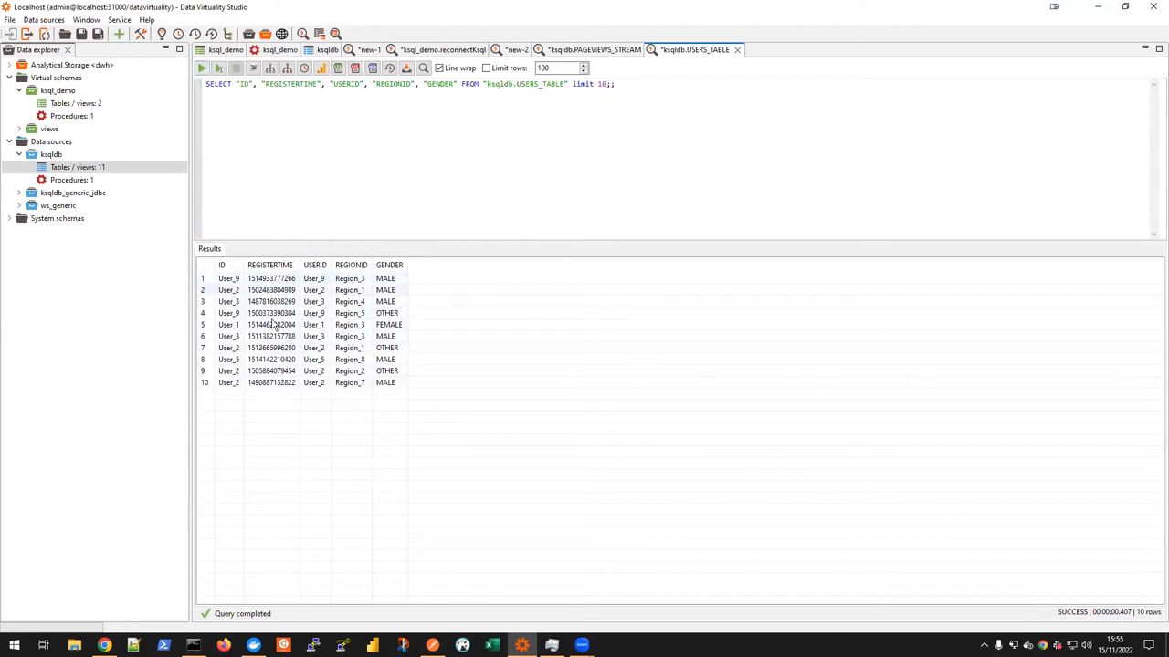
{"action": "left_click", "coordinate": [105, 645]}
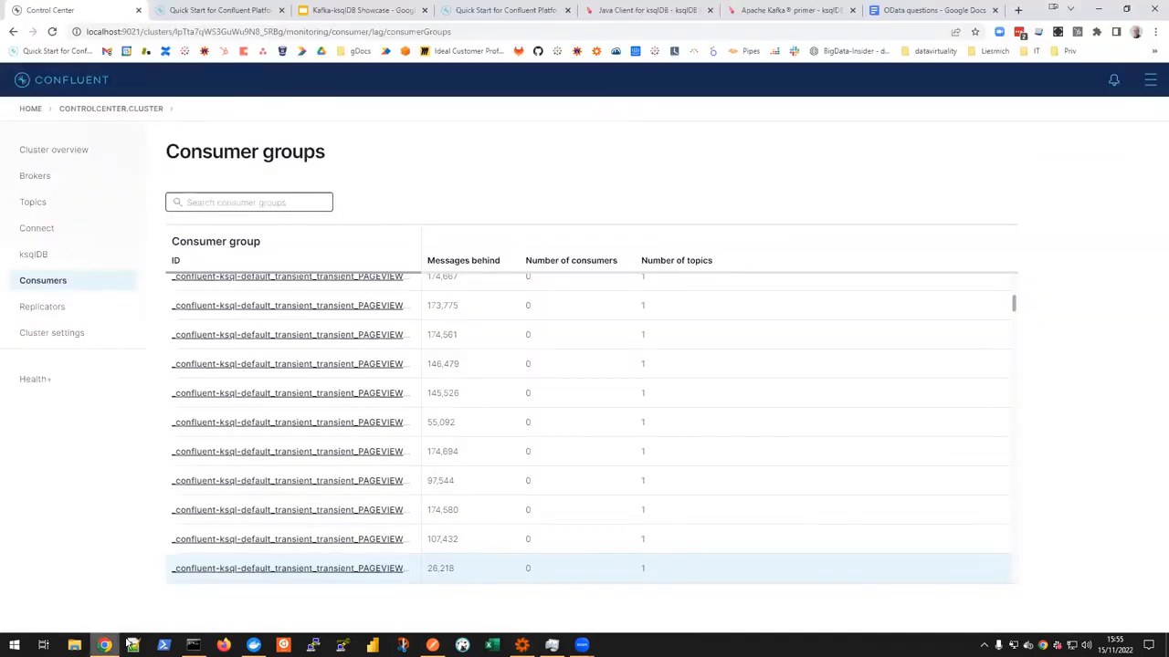
{"action": "left_click", "coordinate": [375, 12]}
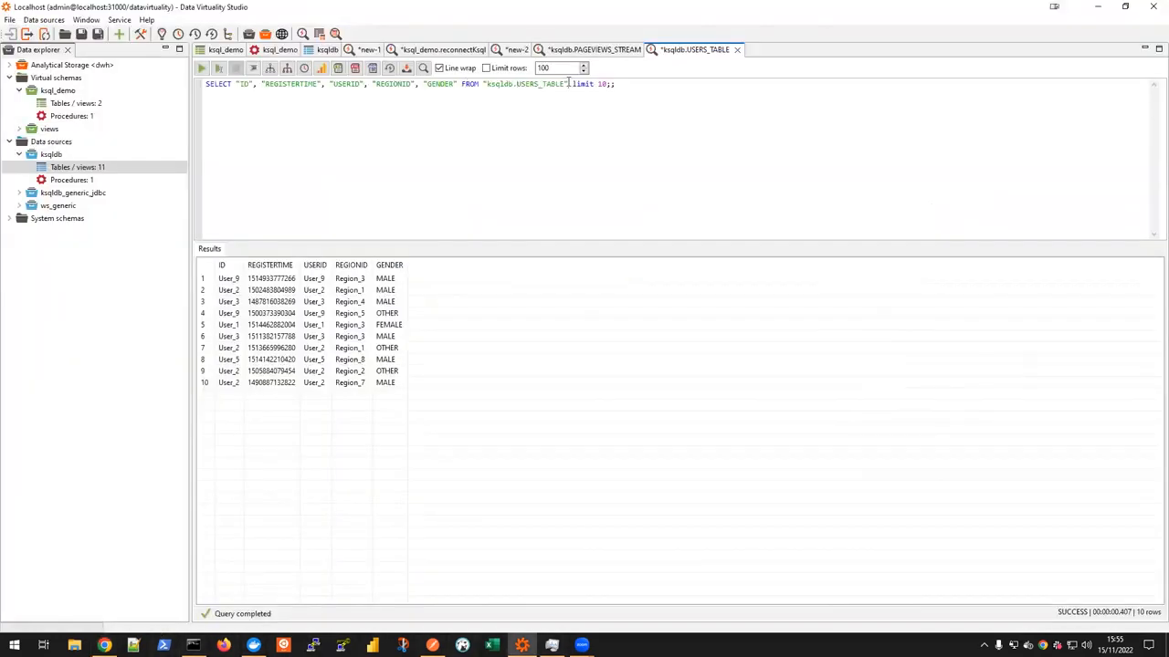
Step: Remove the row limit from the USERS_TABLE query in Data Virtuality Studio and run it
{"action": "left_click_drag", "start_coordinate": [569, 83], "coordinate": [691, 139]}
{"action": "key", "text": "Delete"}
{"action": "left_click", "coordinate": [203, 69]}
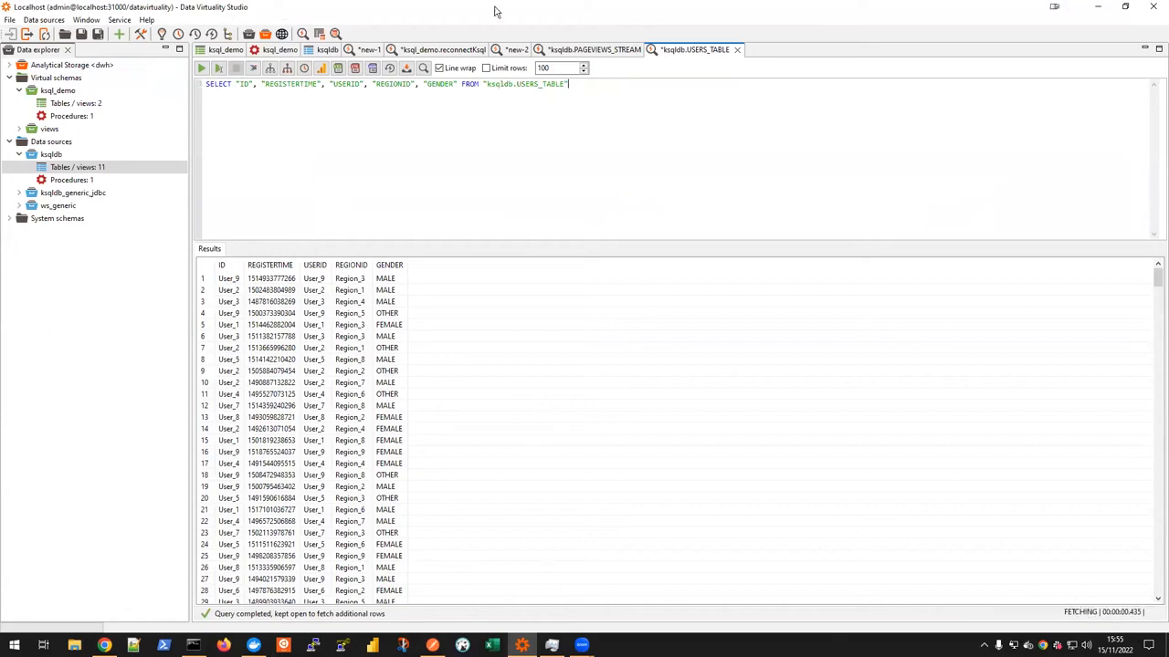
Step: Browse far down the fetched USERS_TABLE rows and check the consumer groups in Control Center
{"action": "scroll", "coordinate": [458, 418], "scroll_direction": "down", "scroll_amount": 13}
{"action": "scroll", "coordinate": [458, 418], "scroll_direction": "down", "scroll_amount": 20}
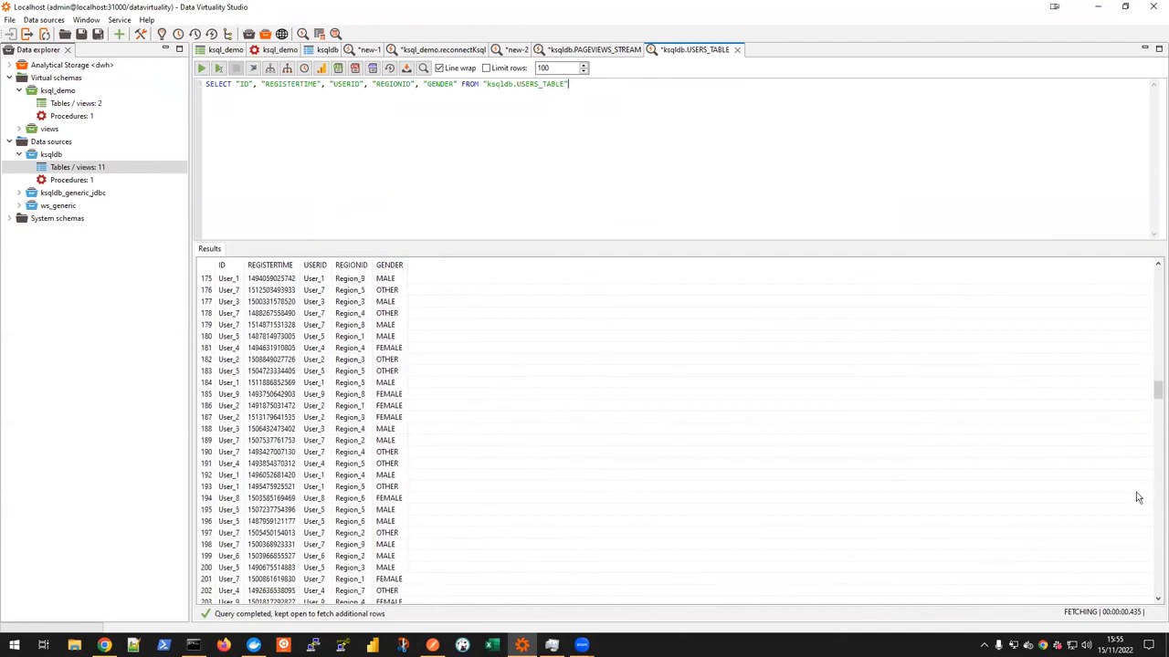
{"action": "scroll", "coordinate": [1157, 531], "scroll_direction": "down", "scroll_amount": 20}
{"action": "scroll", "coordinate": [1157, 531], "scroll_direction": "down", "scroll_amount": 20}
{"action": "scroll", "coordinate": [1157, 546], "scroll_direction": "down", "scroll_amount": 20}
{"action": "scroll", "coordinate": [1158, 584], "scroll_direction": "down", "scroll_amount": 12}
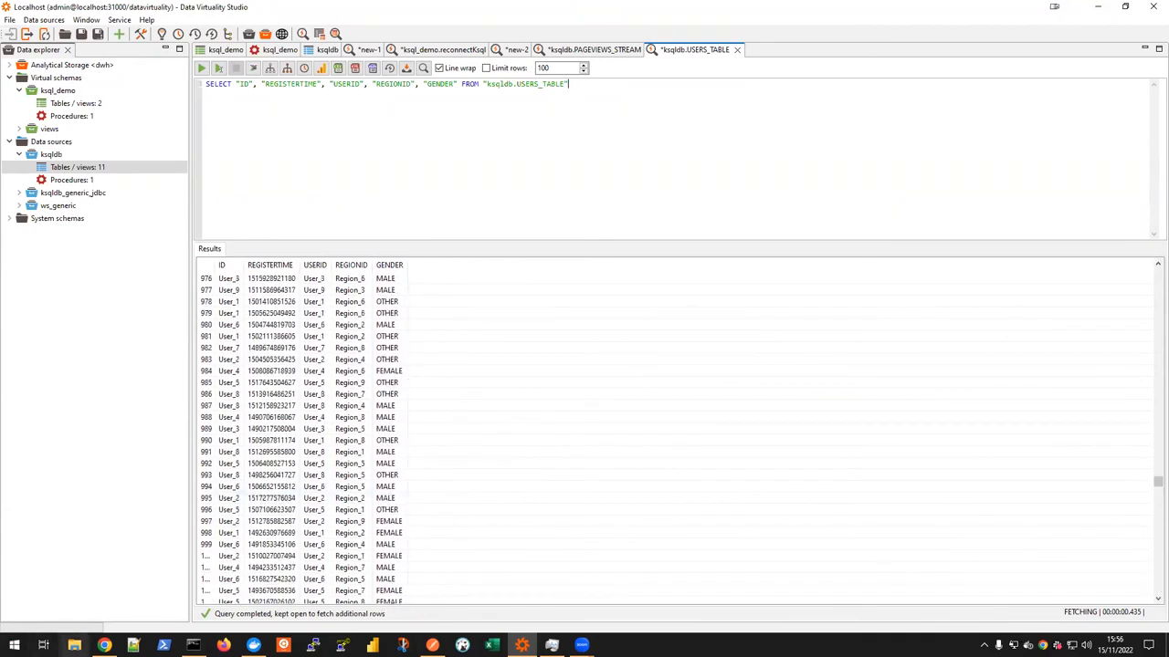
{"action": "left_click", "coordinate": [104, 644]}
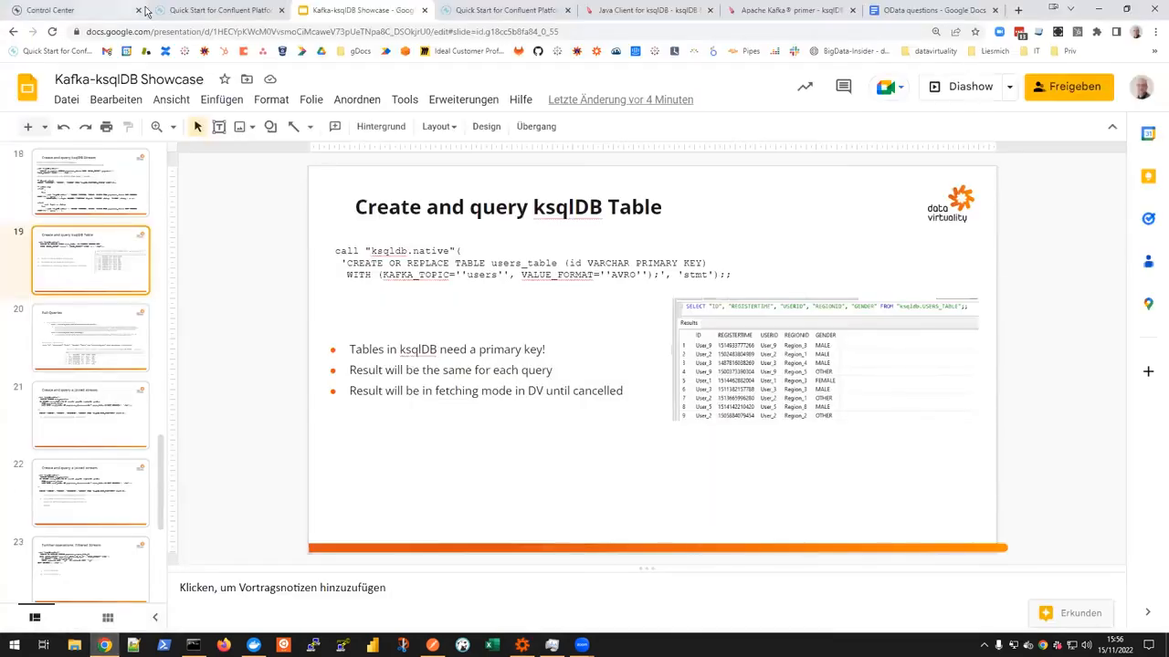
{"action": "left_click", "coordinate": [83, 11]}
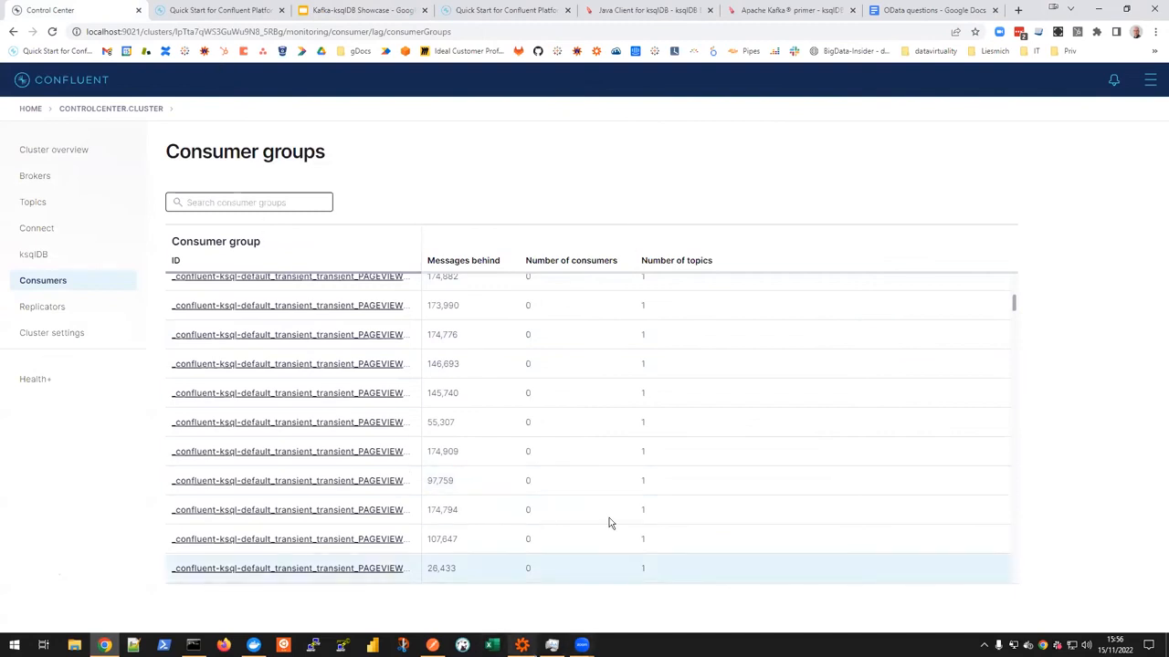
Step: Widen the row-number column of the USERS_TABLE results in Data Virtuality Studio and return to the first row
{"action": "left_click", "coordinate": [522, 645]}
{"action": "scroll", "coordinate": [762, 509], "scroll_direction": "down", "scroll_amount": 15}
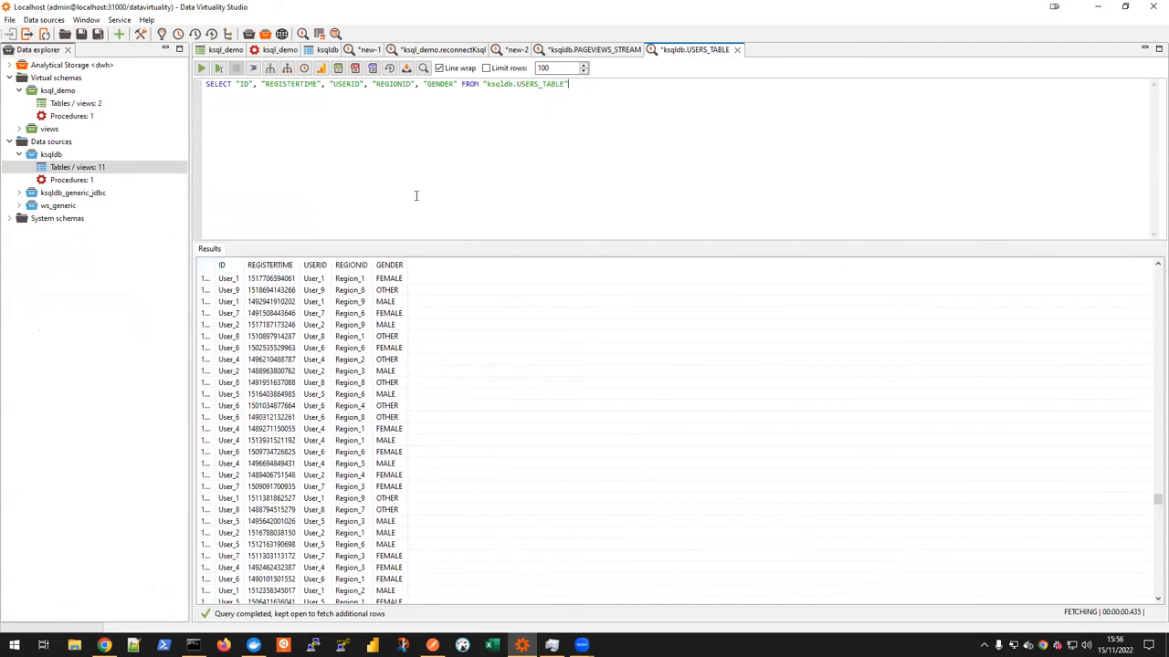
{"action": "left_click_drag", "start_coordinate": [215, 265], "coordinate": [230, 264]}
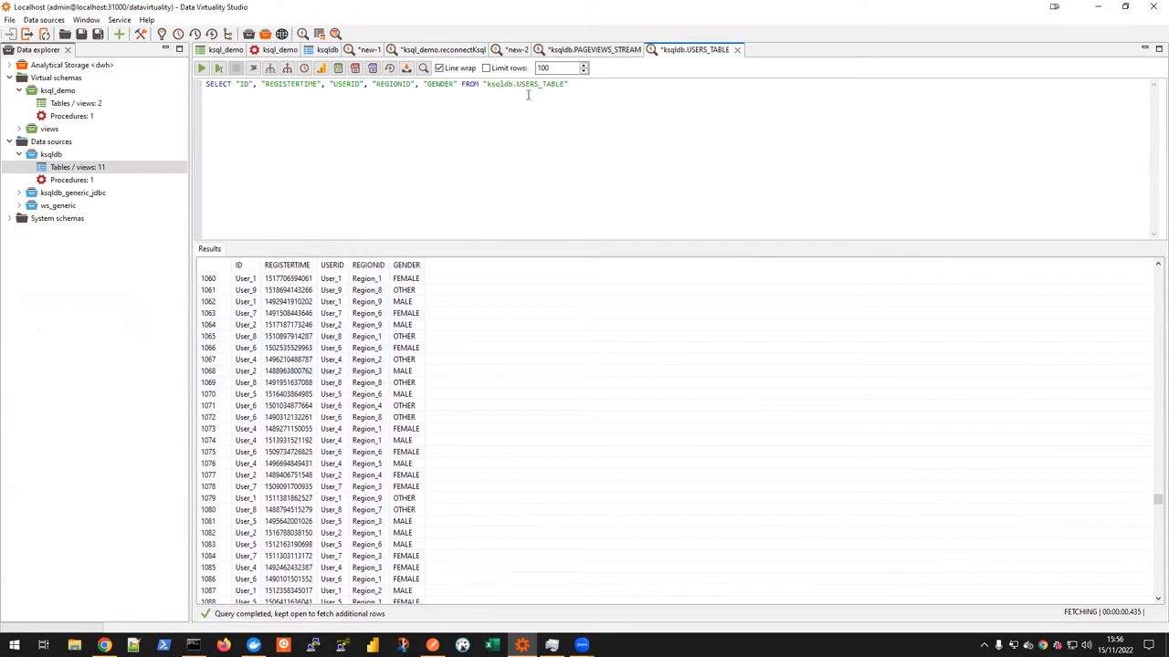
{"action": "scroll", "coordinate": [558, 349], "scroll_direction": "up", "scroll_amount": 16}
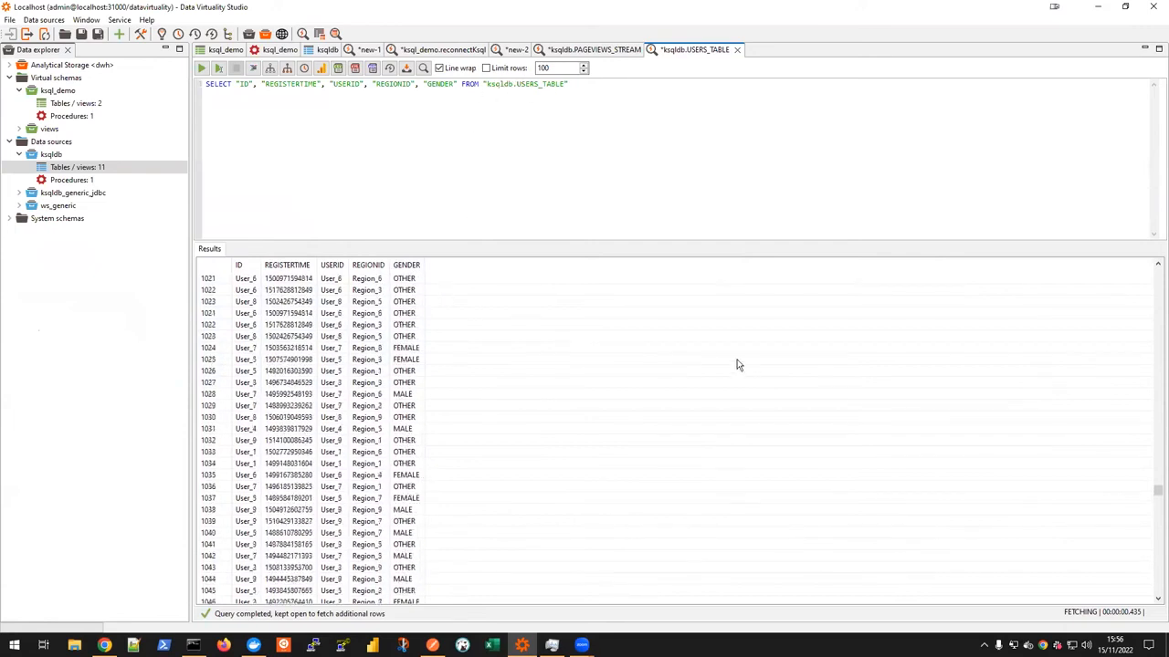
{"action": "left_click_drag", "start_coordinate": [1157, 491], "coordinate": [1157, 254]}
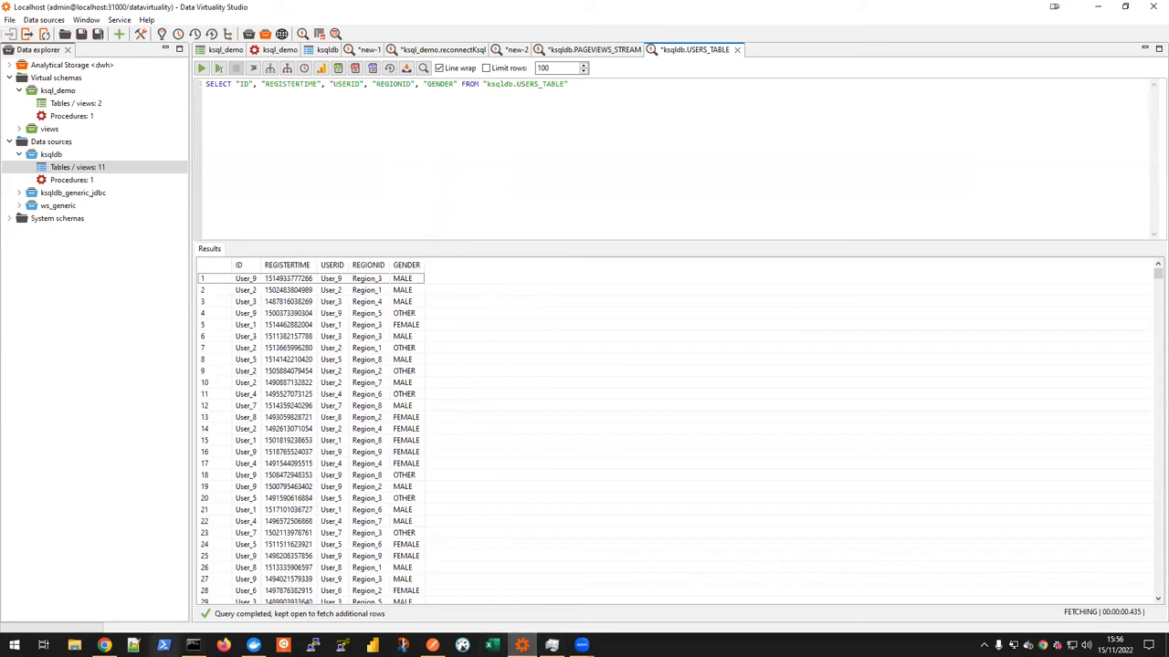
{"action": "left_click", "coordinate": [104, 646]}
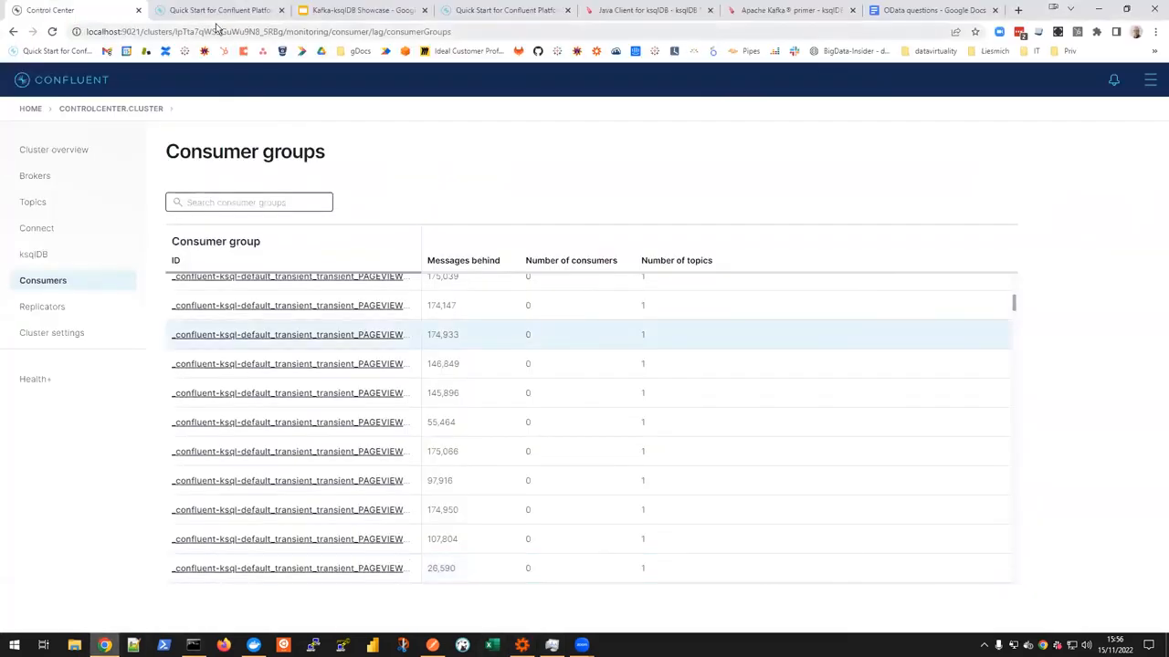
{"action": "left_click", "coordinate": [334, 11]}
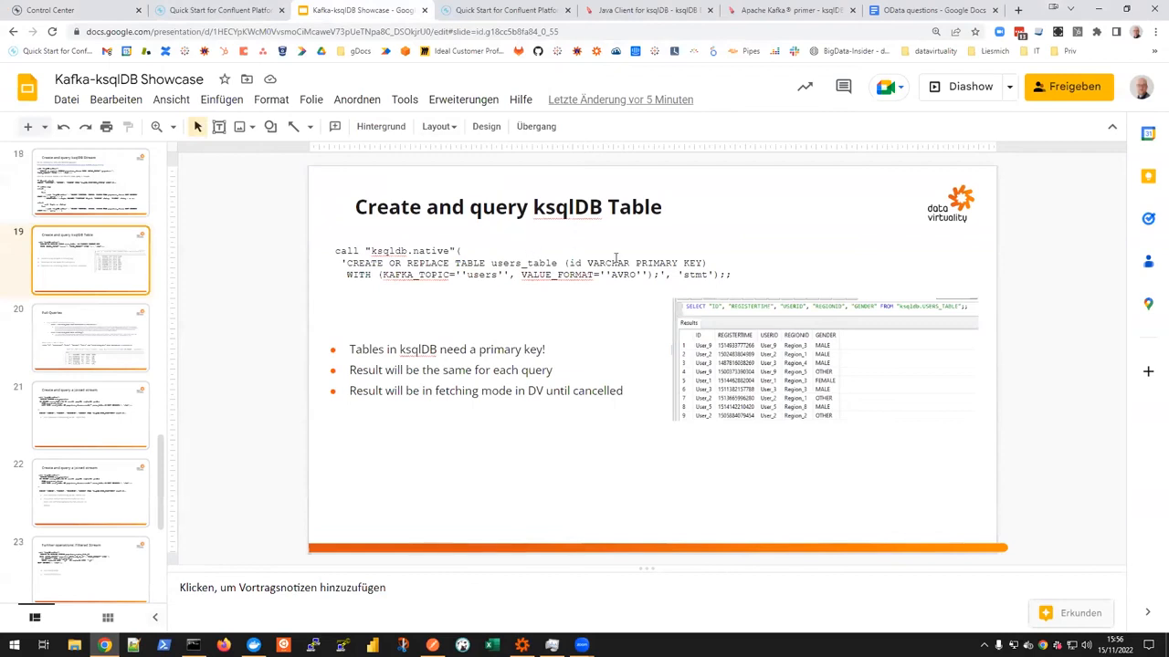
{"action": "key", "text": "Down"}
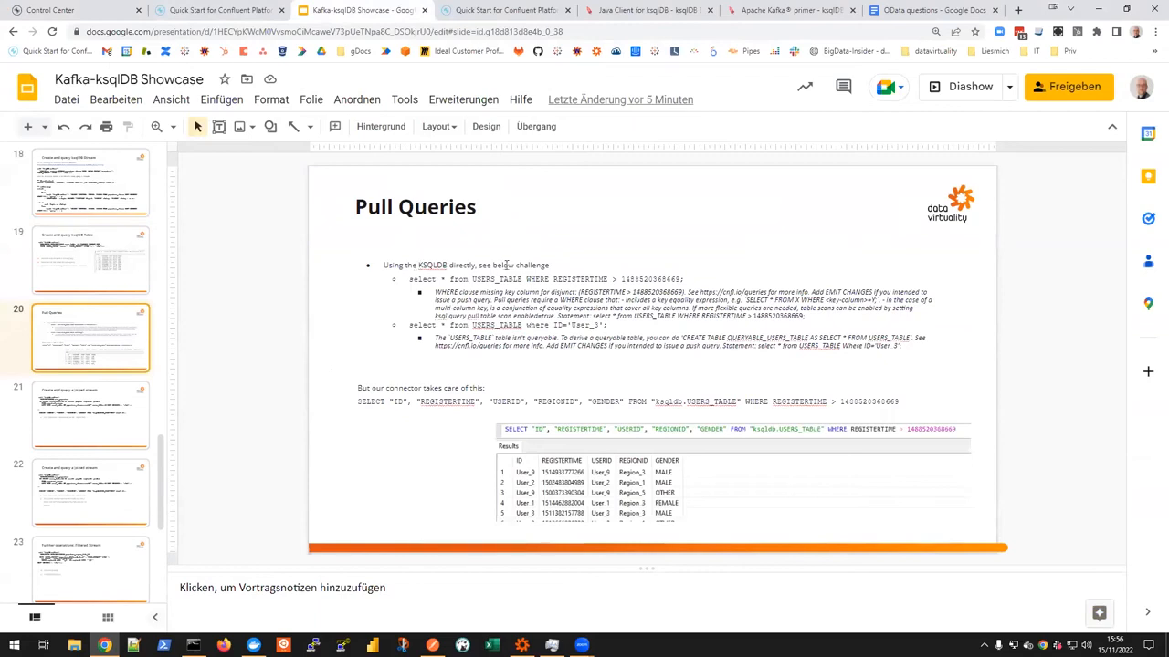
{"action": "left_click_drag", "start_coordinate": [409, 280], "coordinate": [687, 278]}
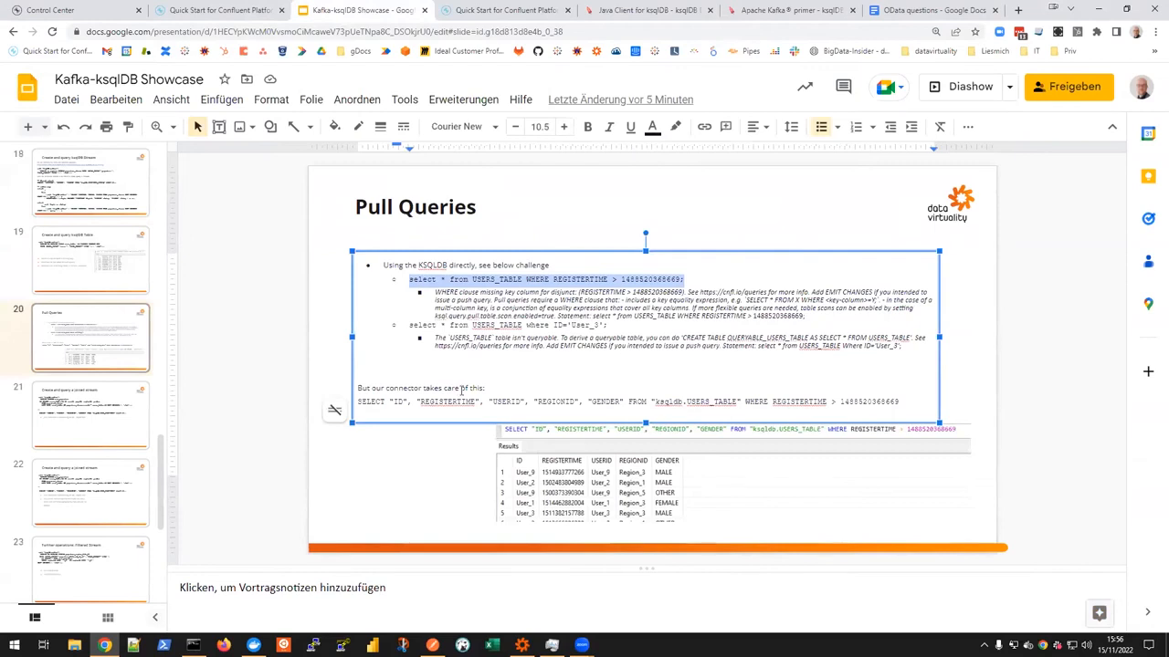
Step: Open the ksqldb1 editor in Control Center and replace its query with the copied REGISTERTIME pull query
{"action": "left_click", "coordinate": [522, 646]}
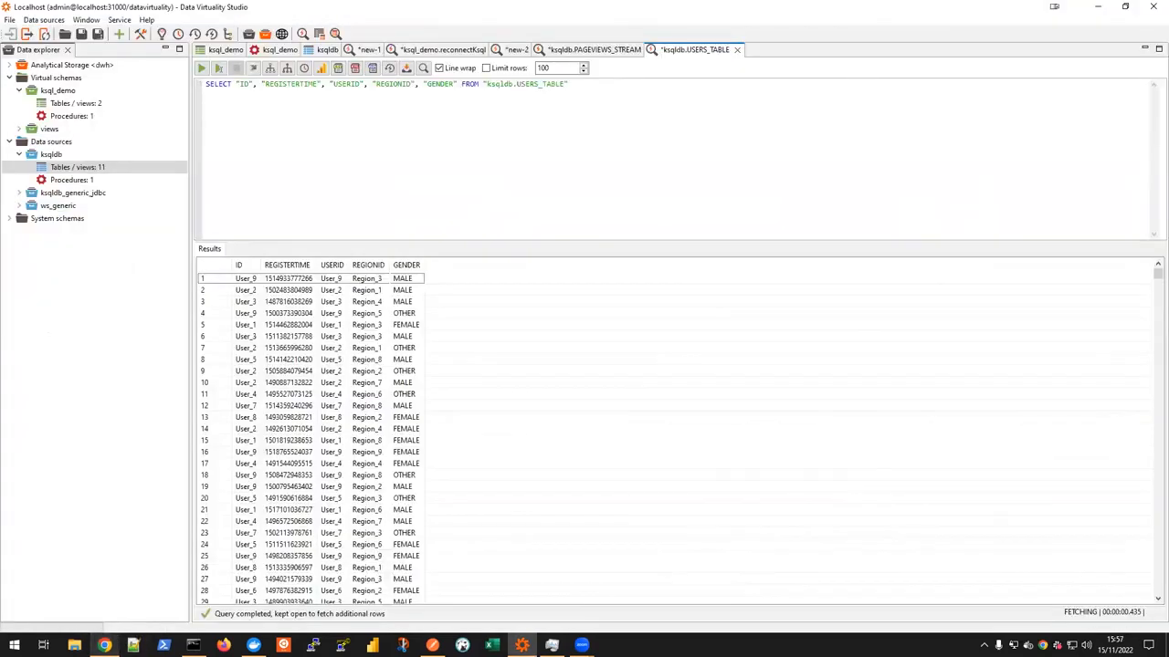
{"action": "left_click", "coordinate": [104, 645]}
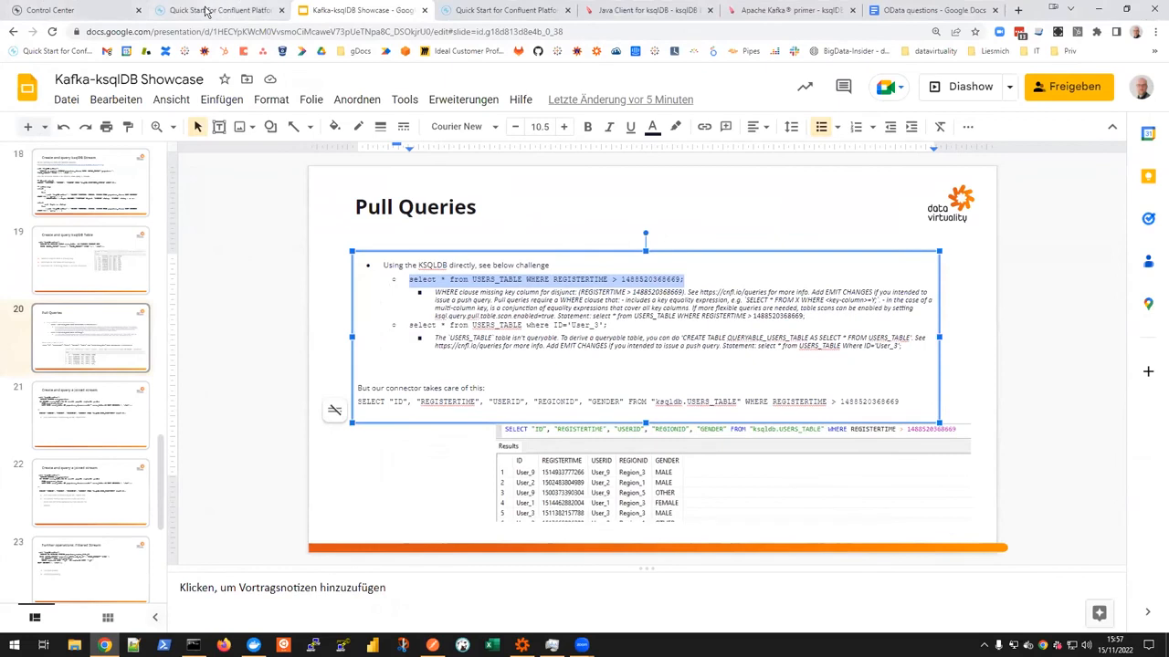
{"action": "left_click", "coordinate": [79, 12]}
{"action": "left_click", "coordinate": [48, 256]}
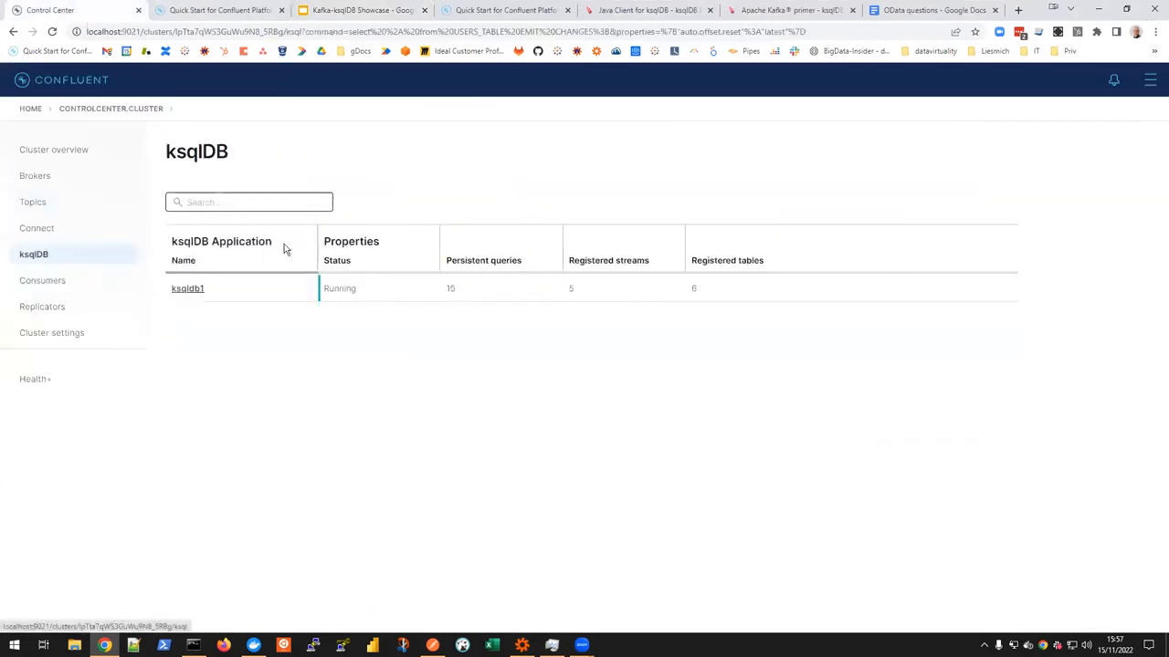
{"action": "left_click", "coordinate": [180, 290]}
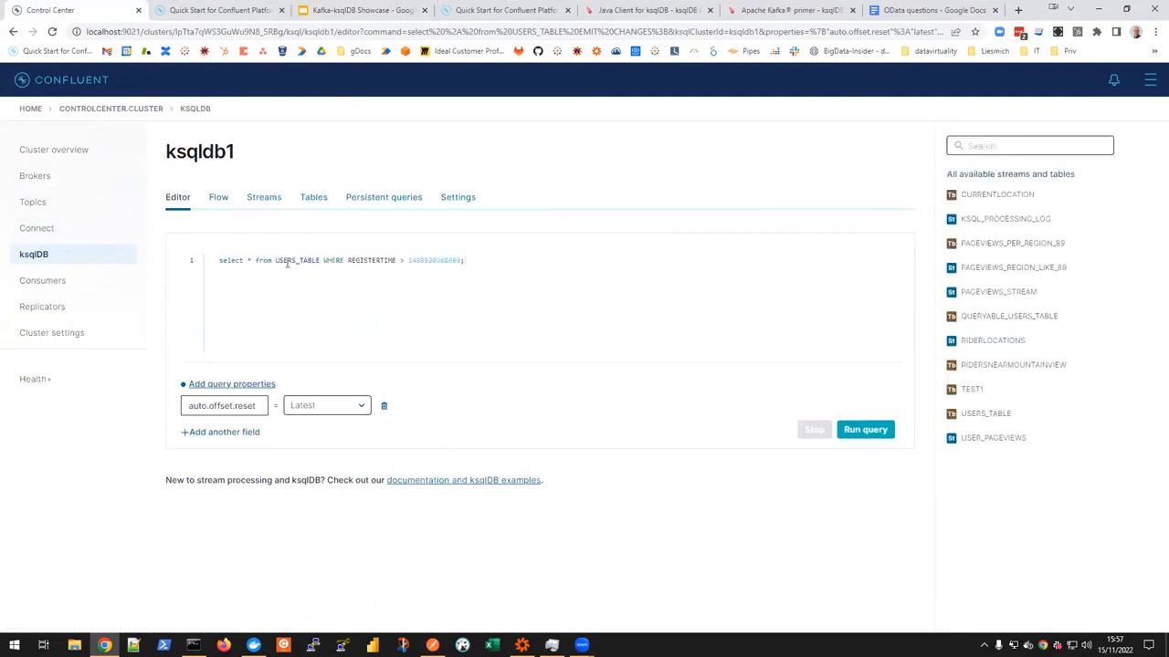
Step: Remove the WHERE clause so the query reads "select * from USERS_TABLE ;" and run it
{"action": "left_click_drag", "start_coordinate": [323, 262], "coordinate": [458, 262]}
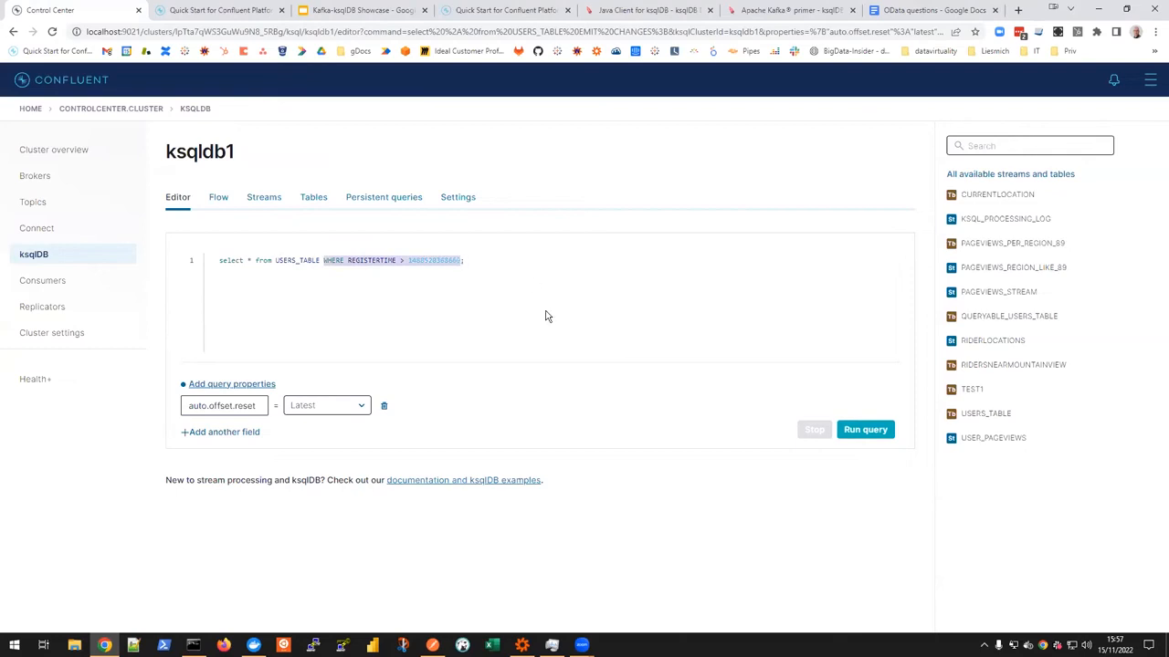
{"action": "key", "text": "BackSpace"}
{"action": "left_click", "coordinate": [864, 429]}
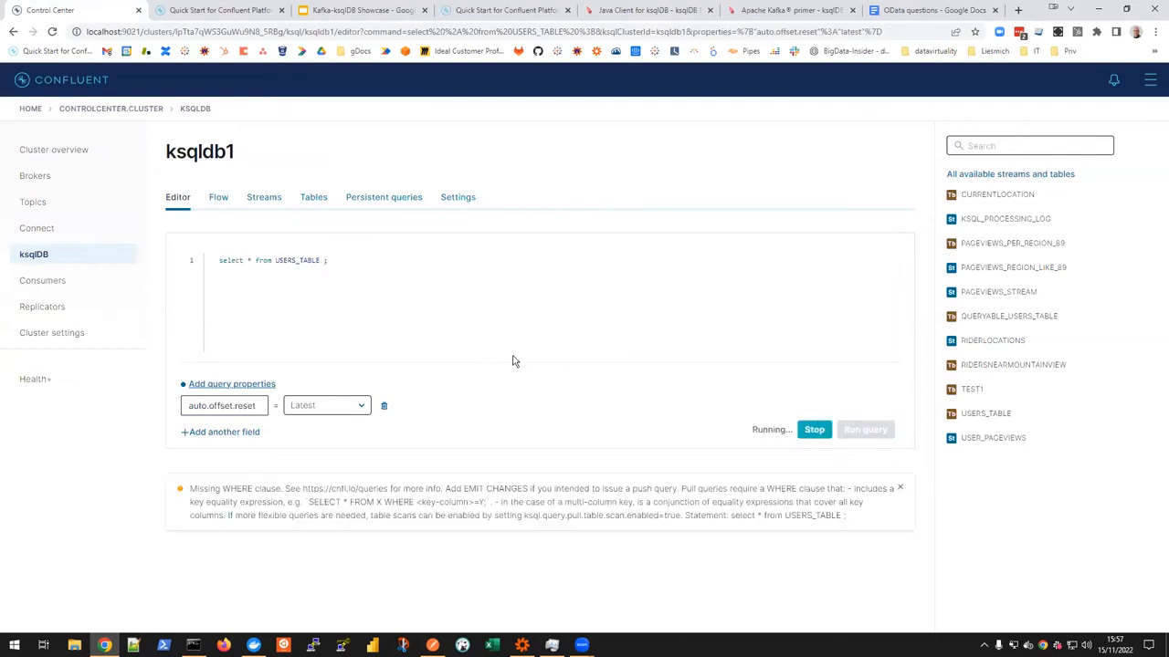
Step: Open the details of USERS_TABLE from the ksqldb1 application's list of tables
{"action": "triple_click", "coordinate": [321, 262]}
{"action": "left_click", "coordinate": [314, 207]}
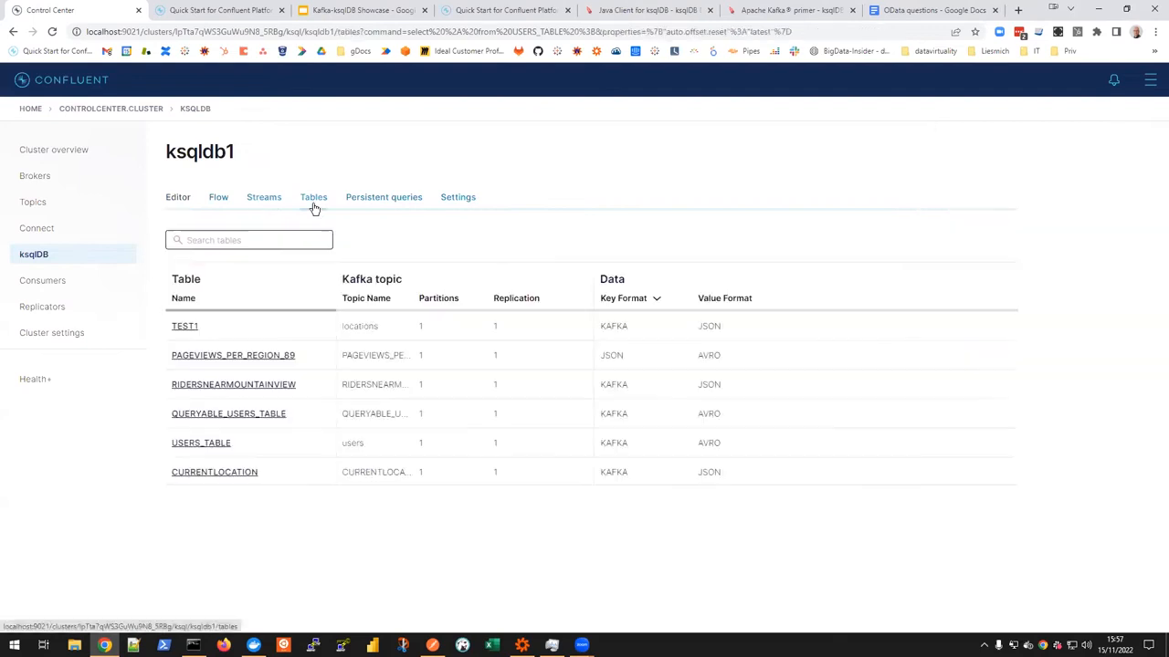
{"action": "left_click", "coordinate": [201, 445]}
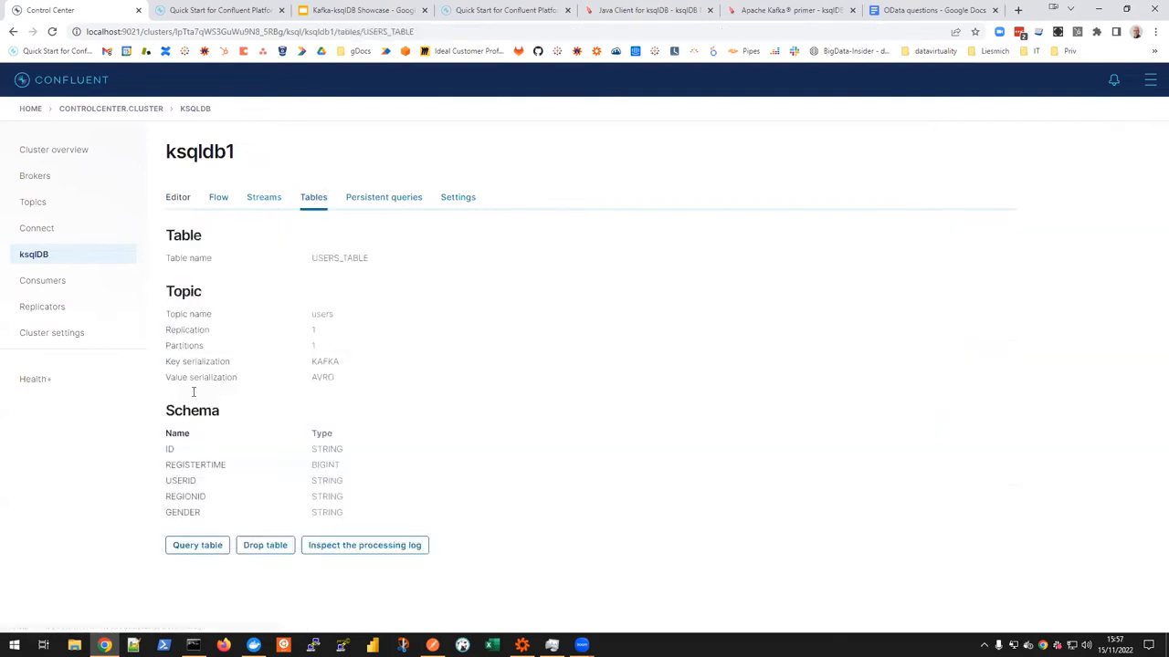
Step: Query USERS_TABLE with "select * from USERS_TABLE EMIT CHANGES;", point out the EMIT CHANGES clause and stop the running push query
{"action": "left_click", "coordinate": [197, 545]}
{"action": "left_click_drag", "start_coordinate": [323, 263], "coordinate": [375, 263]}
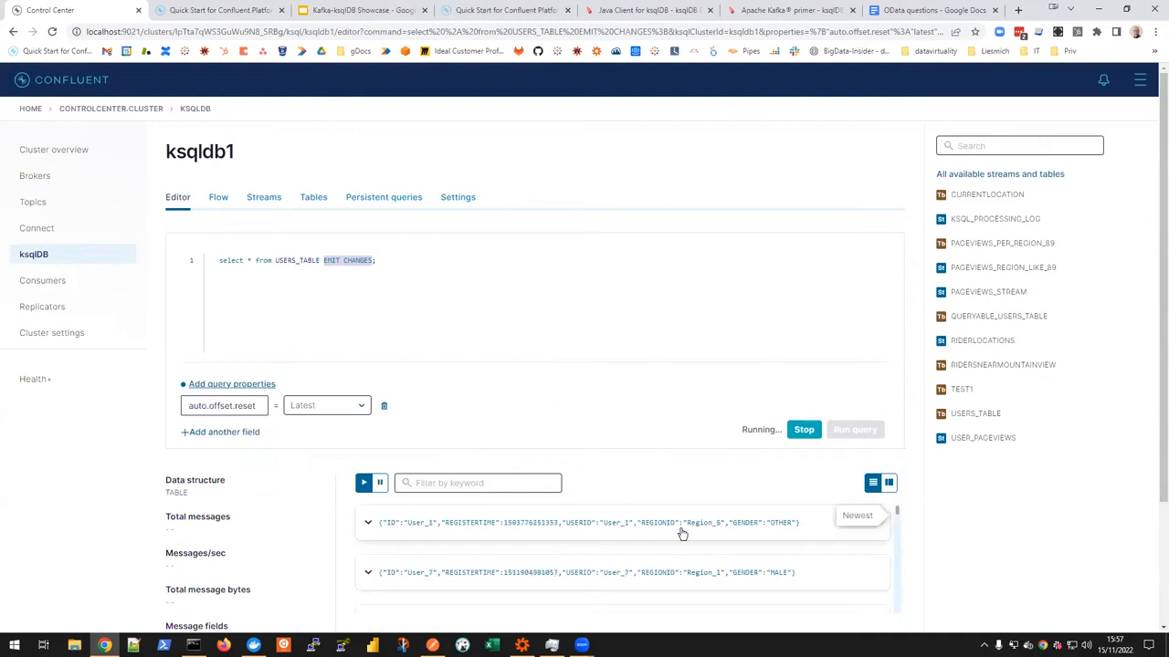
{"action": "left_click", "coordinate": [539, 322]}
{"action": "triple_click", "coordinate": [754, 427]}
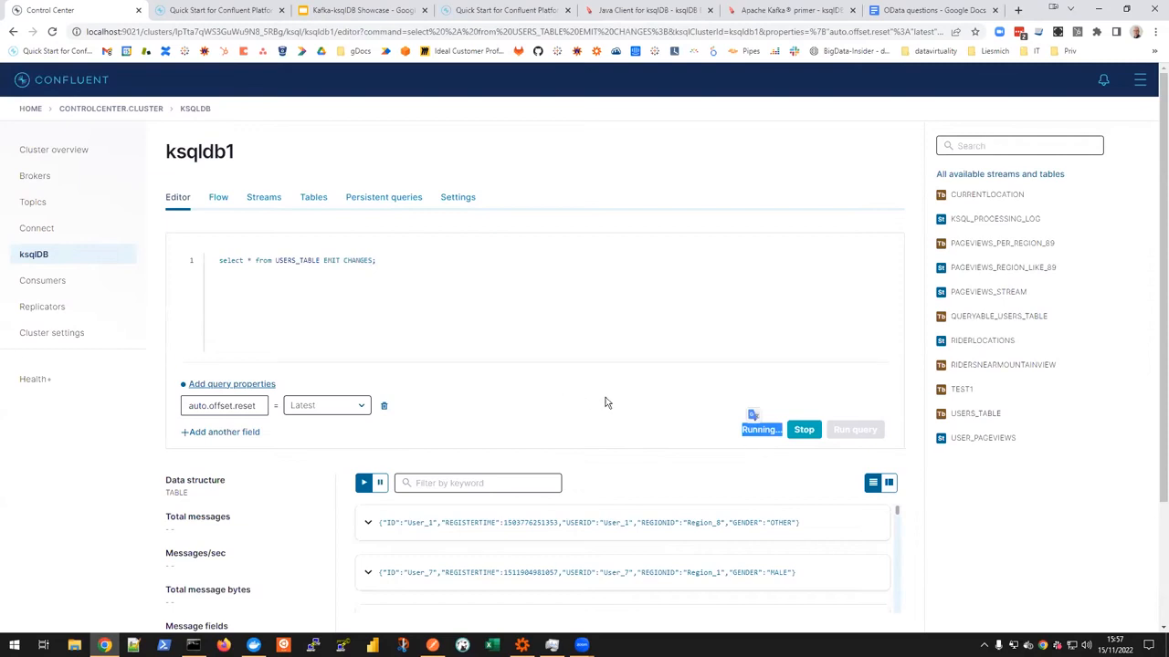
{"action": "left_click", "coordinate": [804, 429]}
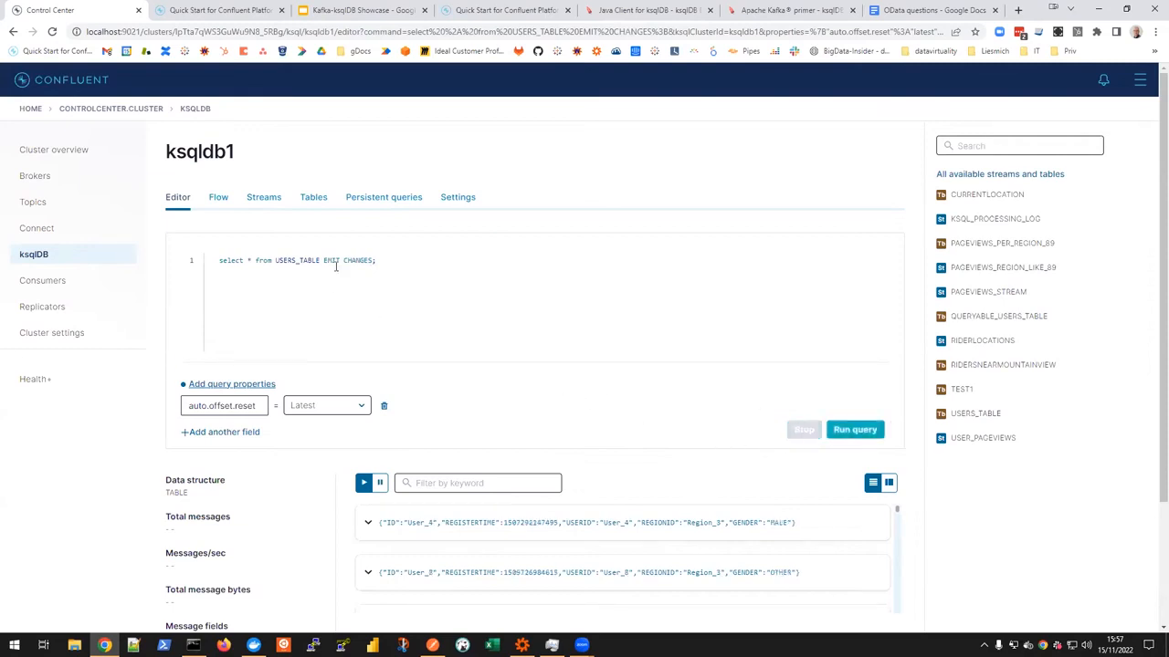
{"action": "left_click_drag", "start_coordinate": [323, 263], "coordinate": [372, 260]}
{"action": "key", "text": "ctrl+v"}
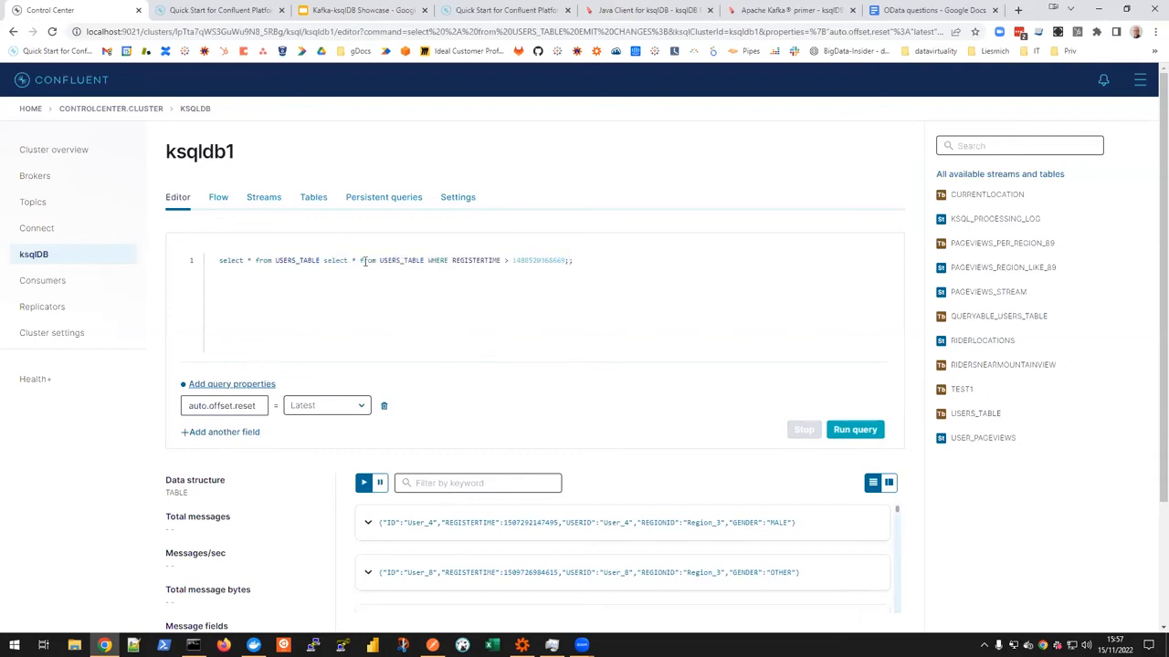
{"action": "left_click_drag", "start_coordinate": [325, 260], "coordinate": [91, 274]}
{"action": "key", "text": "shift+Home"}
{"action": "key", "text": "BackSpace"}
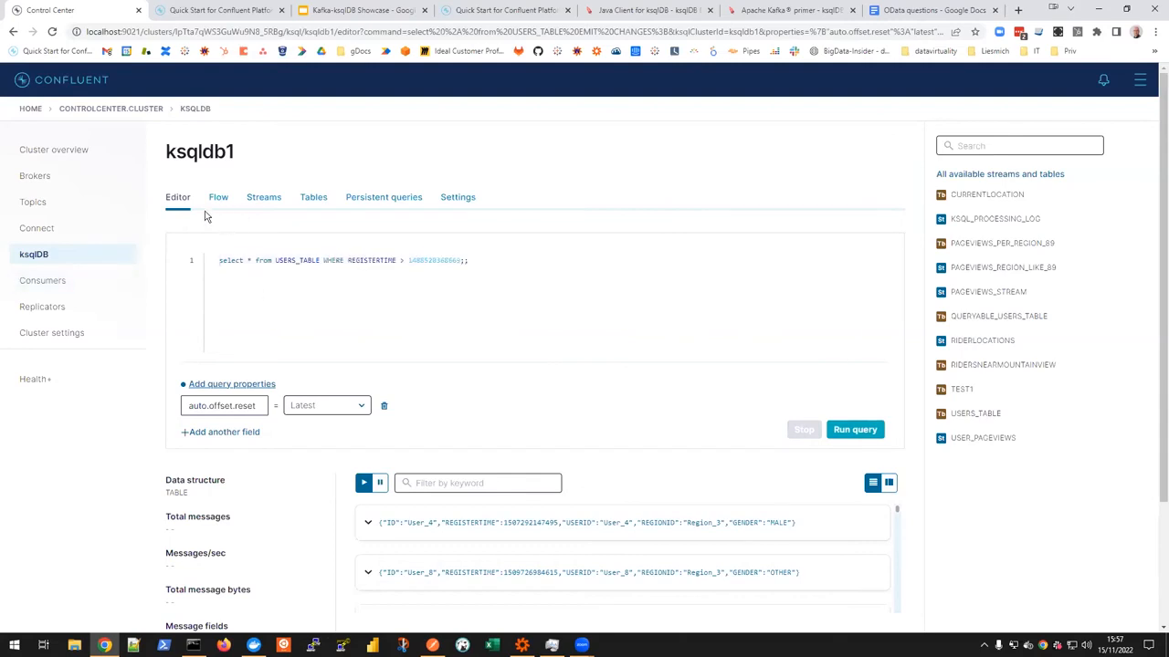
{"action": "left_click", "coordinate": [853, 431]}
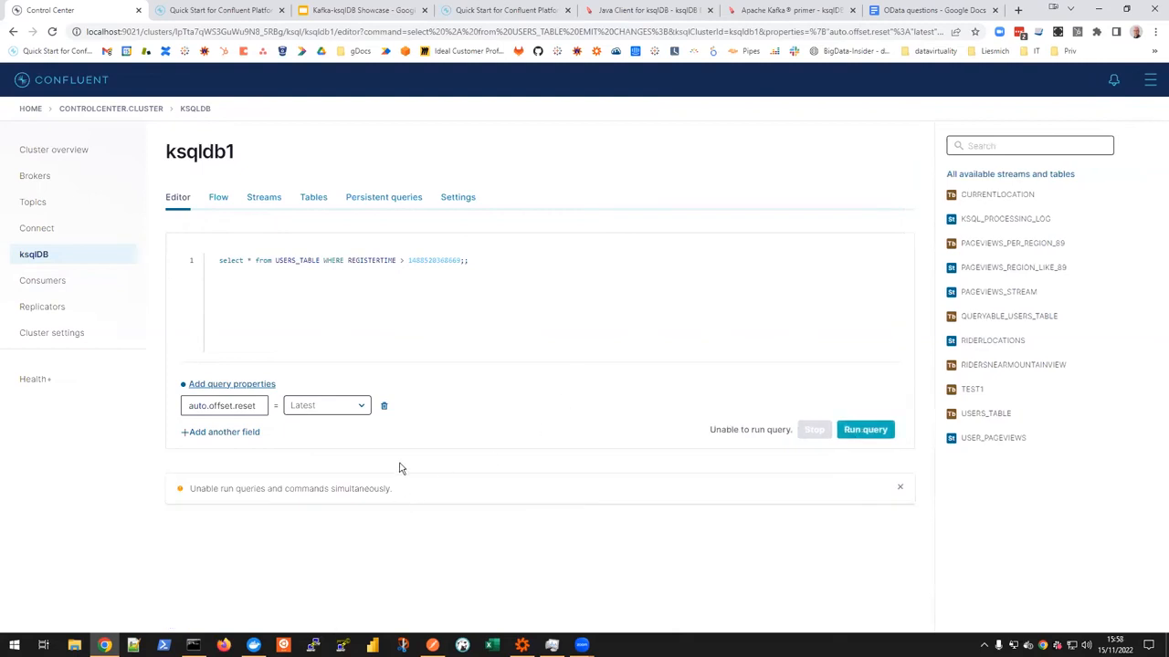
Step: Remove the duplicate semicolon at the end of the REGISTERTIME pull query and run it again
{"action": "left_click", "coordinate": [295, 326]}
{"action": "key", "text": "ctrl+a"}
{"action": "left_click", "coordinate": [862, 433]}
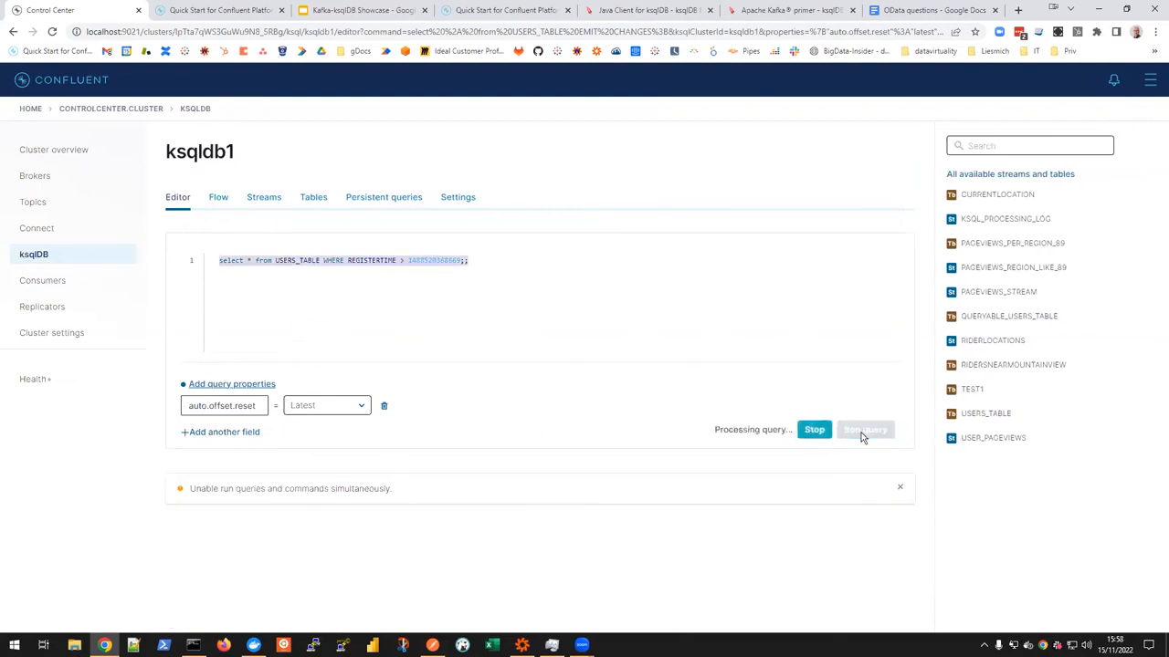
{"action": "left_click", "coordinate": [811, 430]}
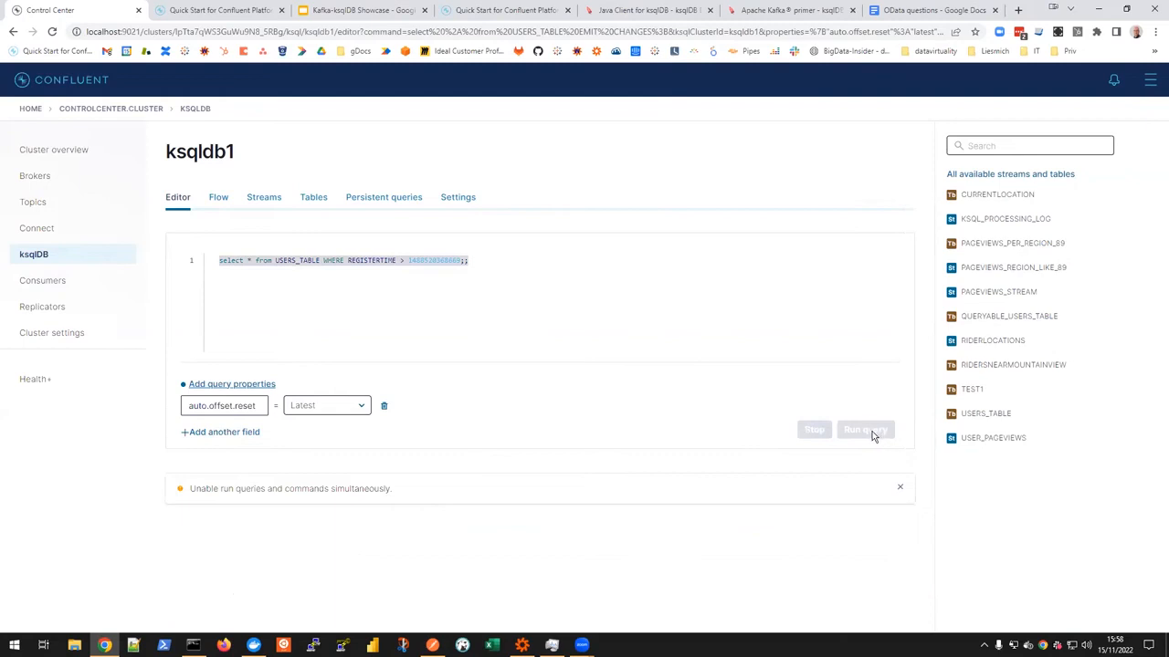
{"action": "left_click", "coordinate": [485, 264]}
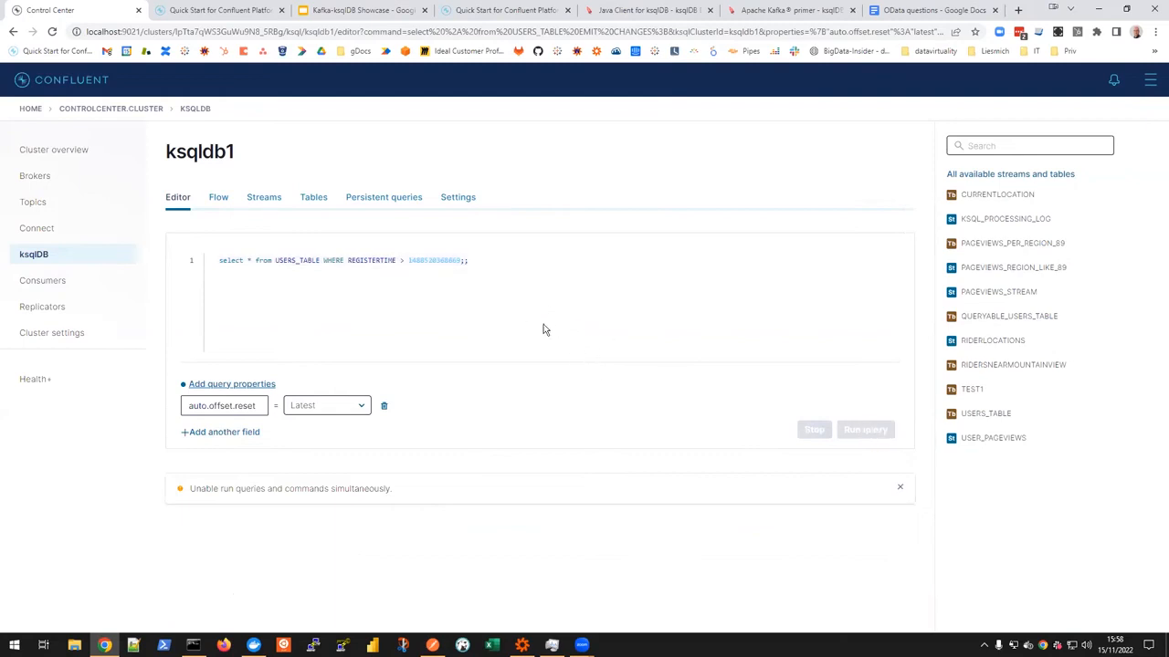
{"action": "left_click", "coordinate": [863, 434]}
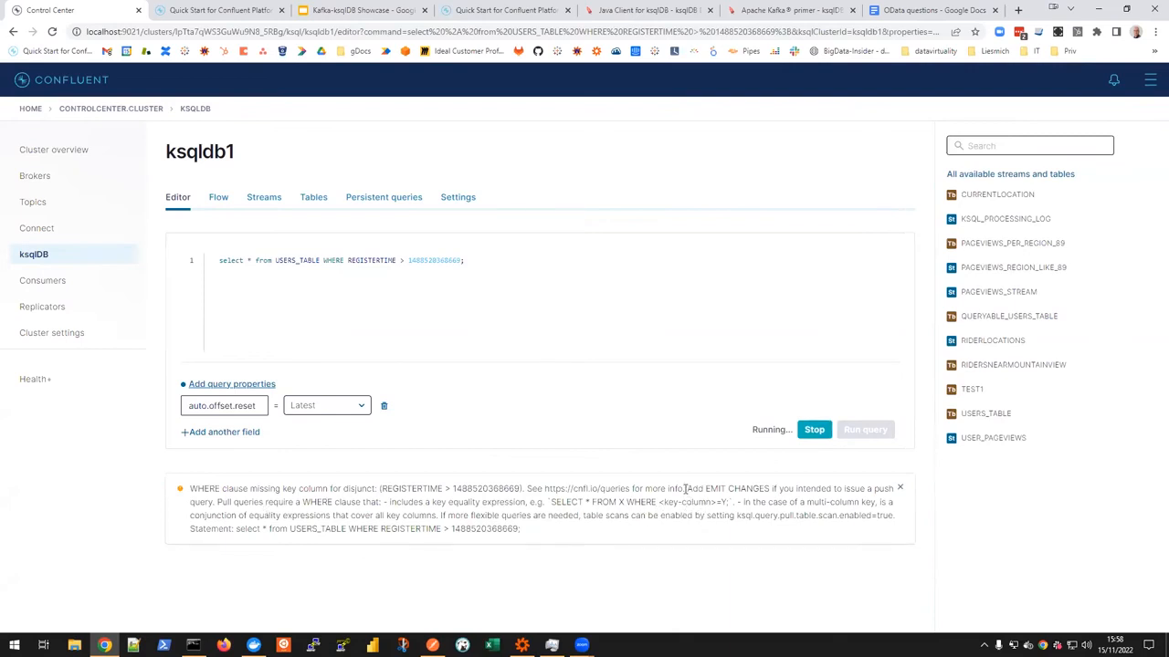
Step: Highlight the error message's parts on adding EMIT CHANGES, the WHERE clause and the key equality expression
{"action": "left_click_drag", "start_coordinate": [689, 490], "coordinate": [809, 505]}
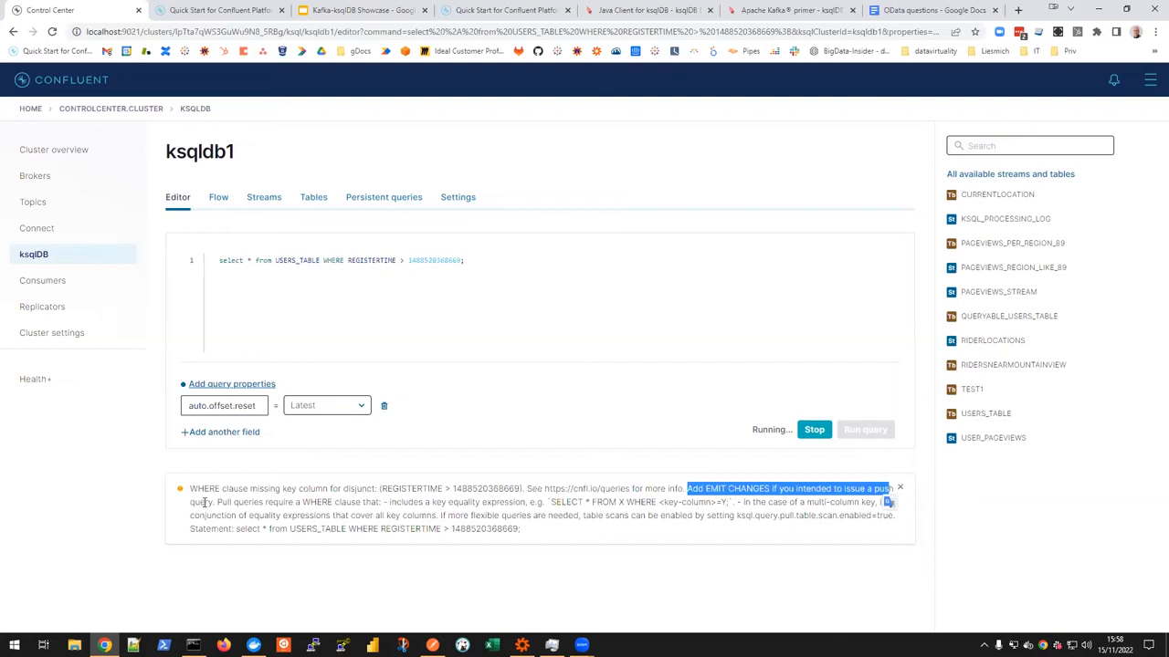
{"action": "double_click", "coordinate": [325, 505]}
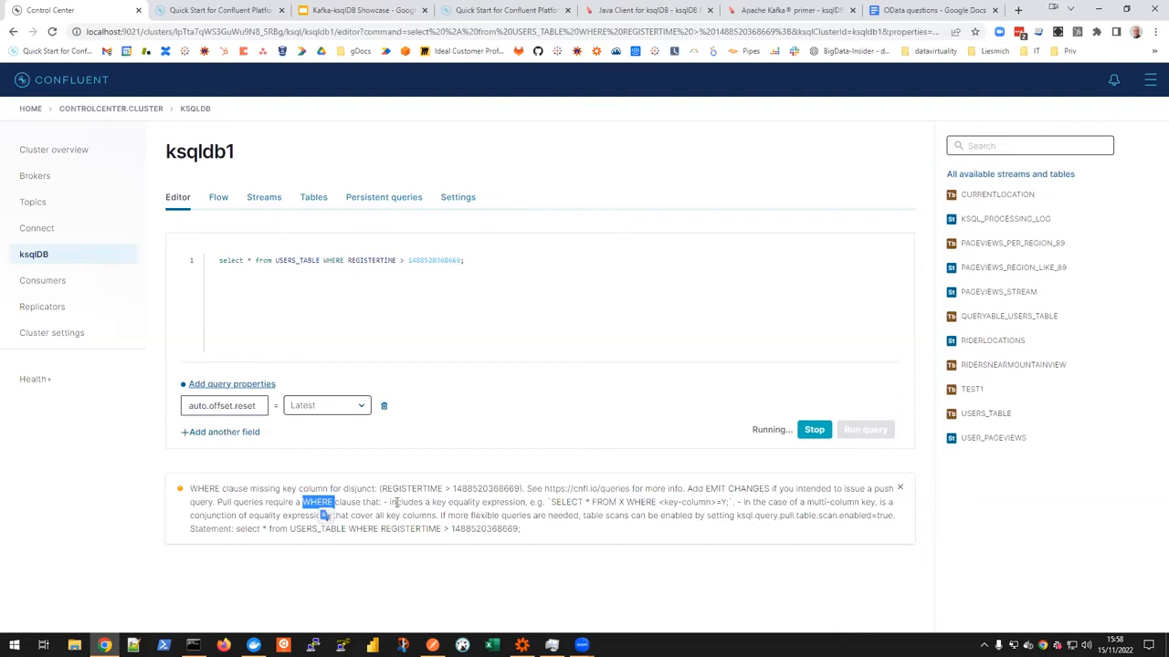
{"action": "left_click_drag", "start_coordinate": [390, 503], "coordinate": [527, 503]}
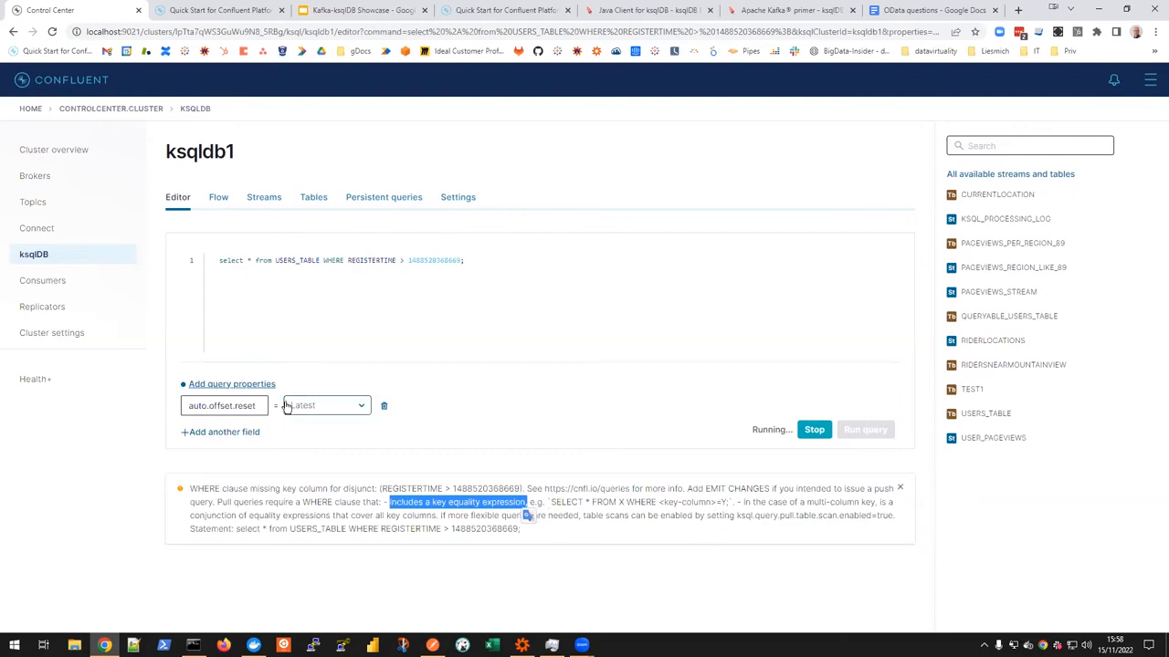
Step: Copy the statement "select * from USERS_TABLE where ID='User_3'" from the presentation's "Pull Queries" slide
{"action": "left_click", "coordinate": [339, 10]}
{"action": "left_click", "coordinate": [568, 325]}
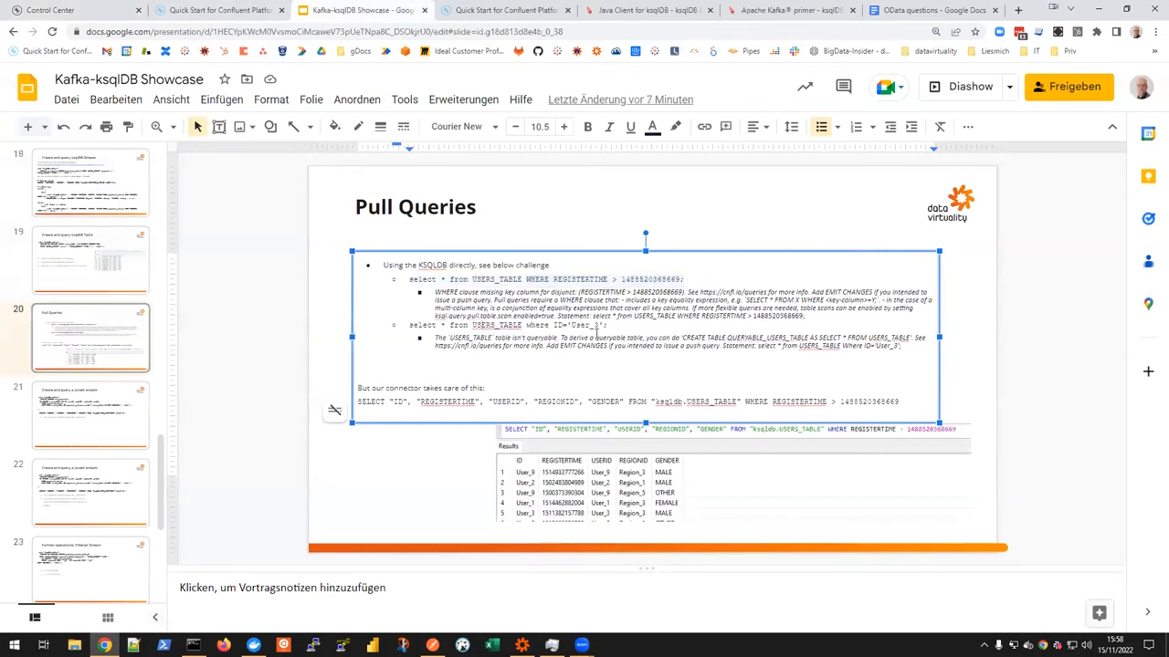
{"action": "left_click_drag", "start_coordinate": [605, 325], "coordinate": [407, 326]}
{"action": "key", "text": "ctrl+c"}
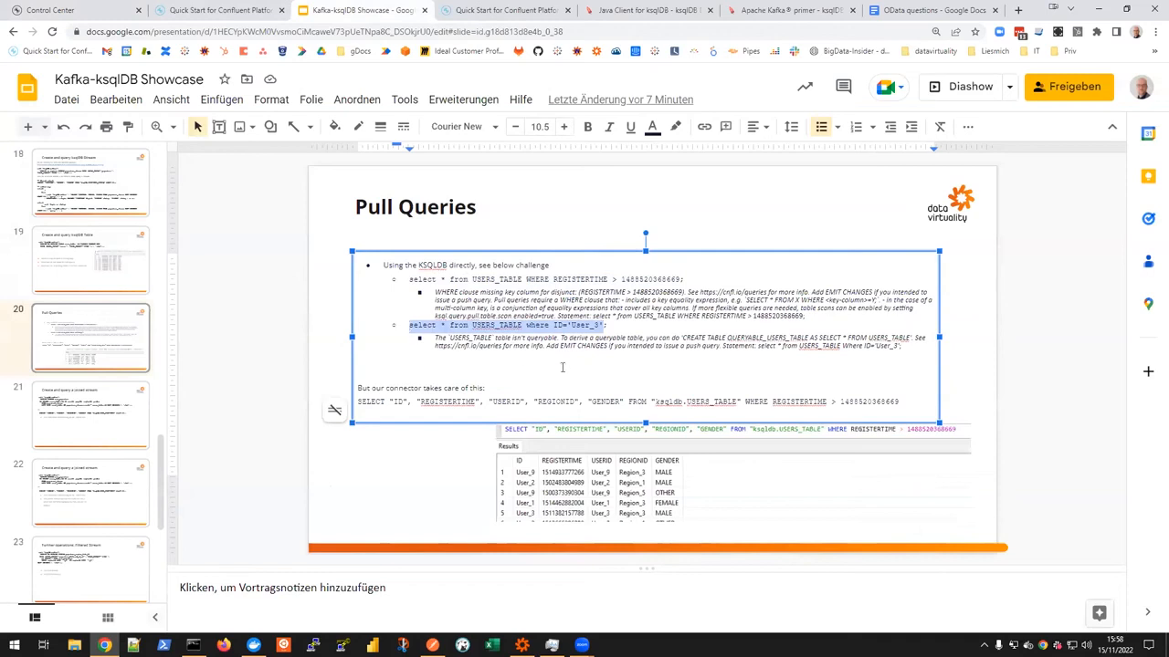
Step: Return to Control Center, replace the ksqldb1 editor's query with the copied ID='User_3' statement and run it
{"action": "left_click", "coordinate": [75, 11]}
{"action": "triple_click", "coordinate": [509, 266]}
{"action": "left_click_drag", "start_coordinate": [508, 266], "coordinate": [232, 264]}
{"action": "left_click_drag", "start_coordinate": [507, 266], "coordinate": [218, 264]}
{"action": "key", "text": "ctrl+v"}
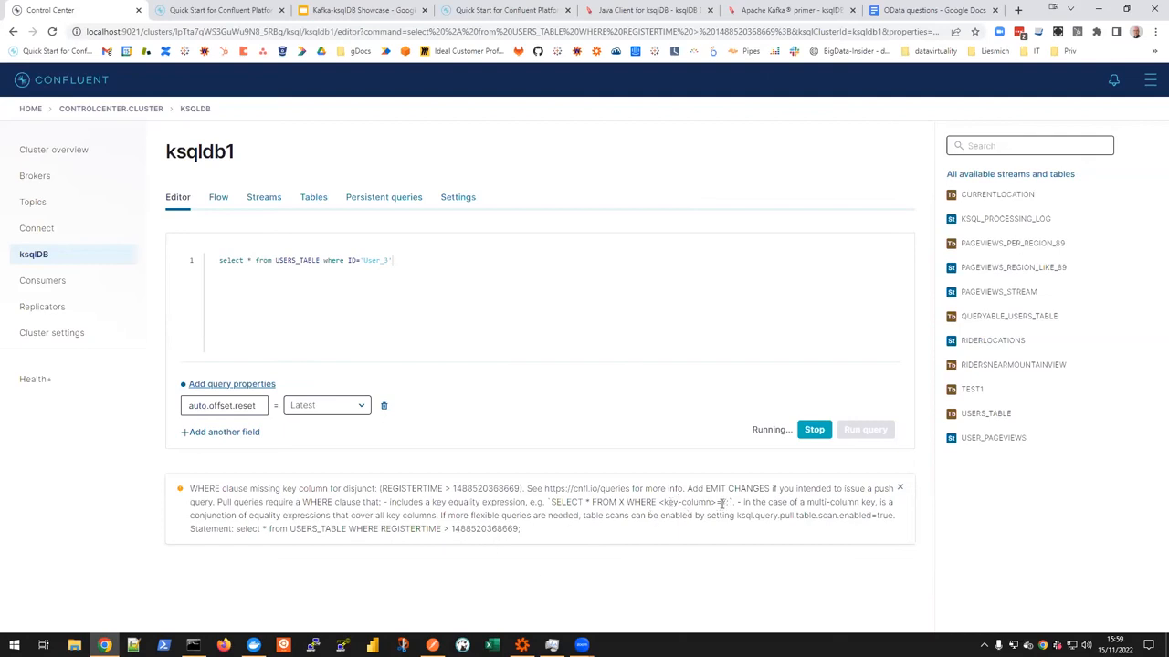
{"action": "left_click", "coordinate": [813, 431]}
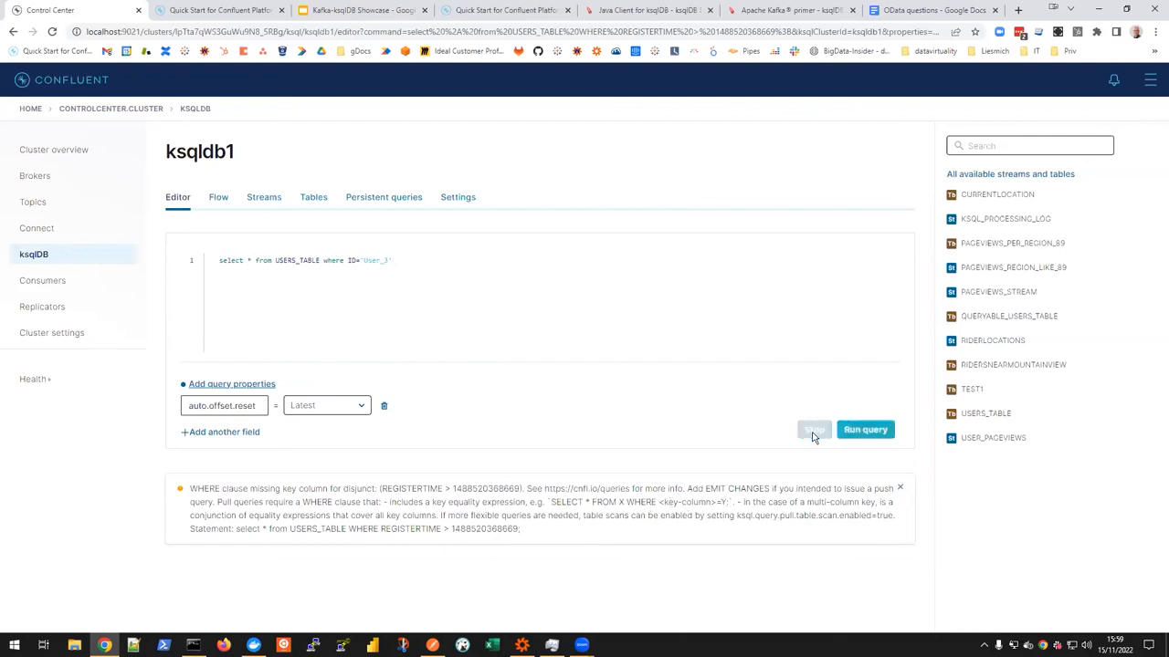
{"action": "left_click", "coordinate": [858, 434]}
Step: End the ID='User_3' query with a semicolon, rerun it and highlight the suggested CREATE TABLE QUERYABLE_USERS_TABLE statement
{"action": "left_click", "coordinate": [445, 273]}
{"action": "left_click", "coordinate": [433, 264]}
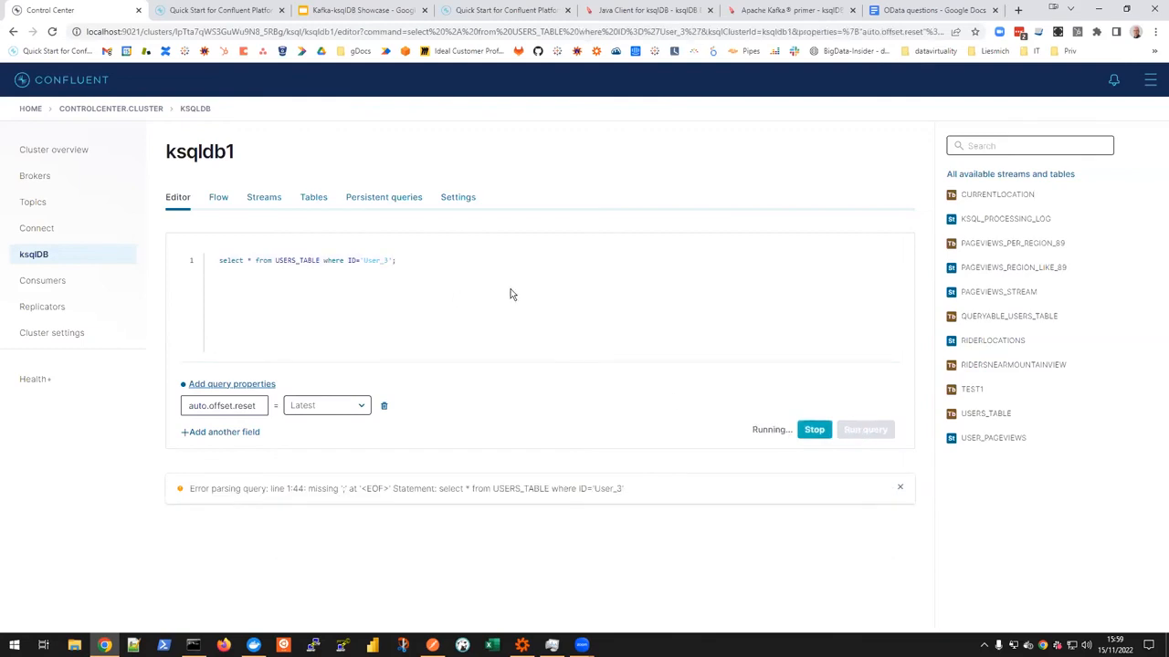
{"action": "left_click", "coordinate": [809, 436]}
{"action": "left_click", "coordinate": [864, 434]}
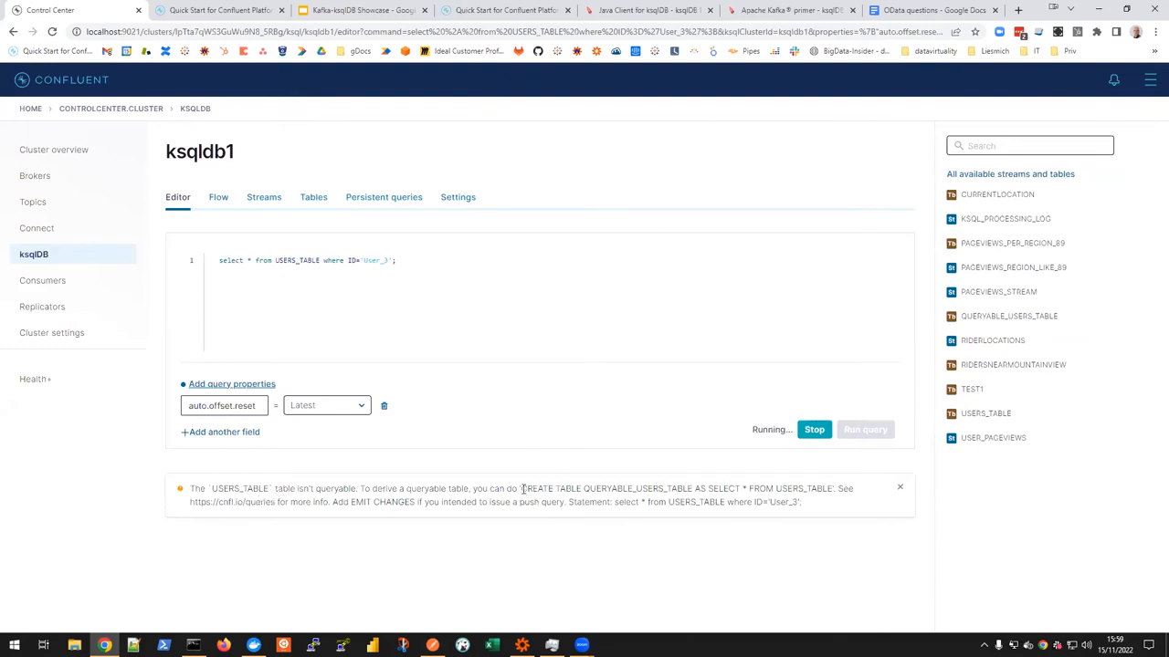
{"action": "left_click_drag", "start_coordinate": [522, 488], "coordinate": [831, 490]}
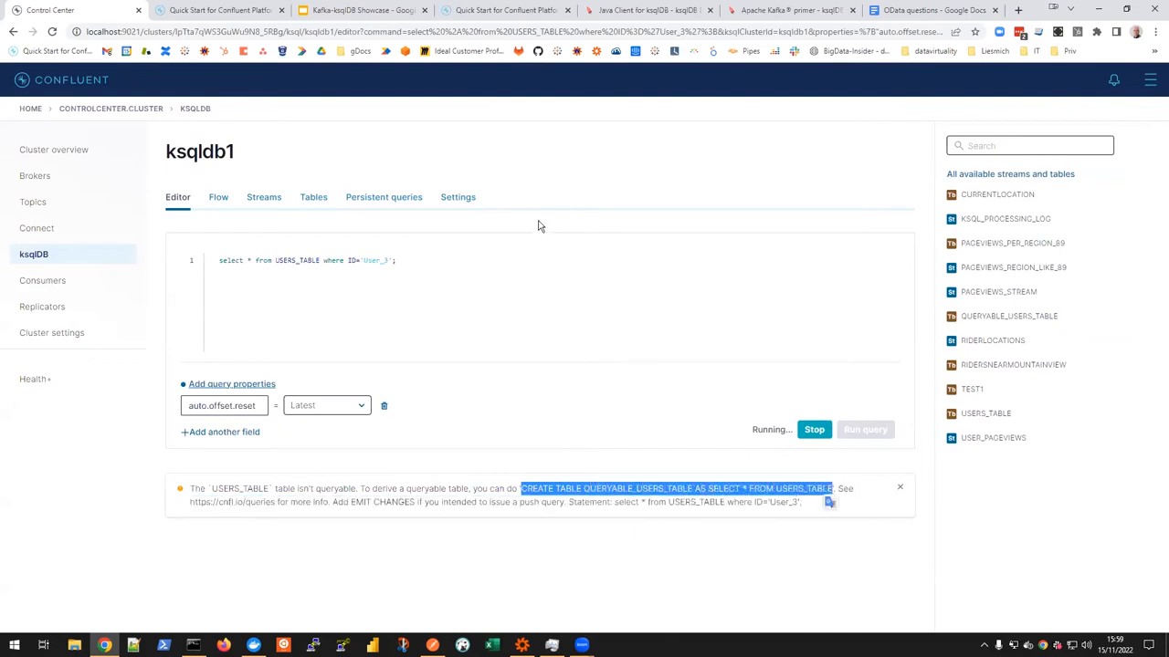
{"action": "left_click", "coordinate": [459, 266]}
{"action": "key", "text": "ctrl+a"}
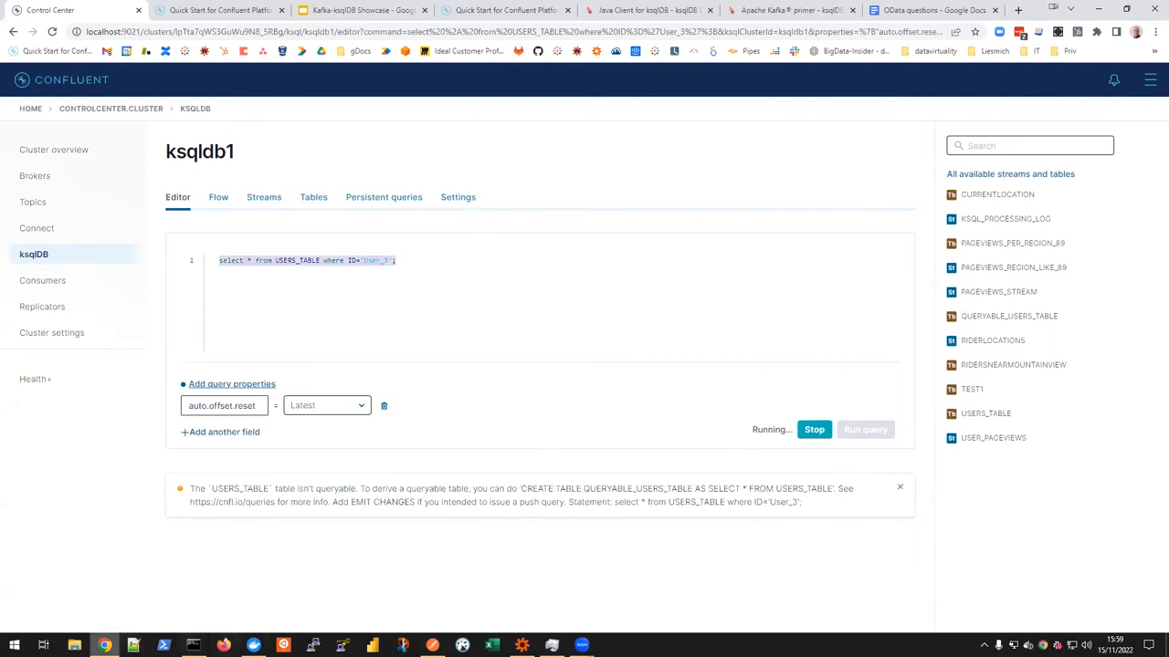
Step: Switch to Data Virtuality Studio, open a query on the ksqldb source's QUERYABLE_USERS_TABLE and run it
{"action": "left_click", "coordinate": [105, 646]}
{"action": "double_click", "coordinate": [86, 169]}
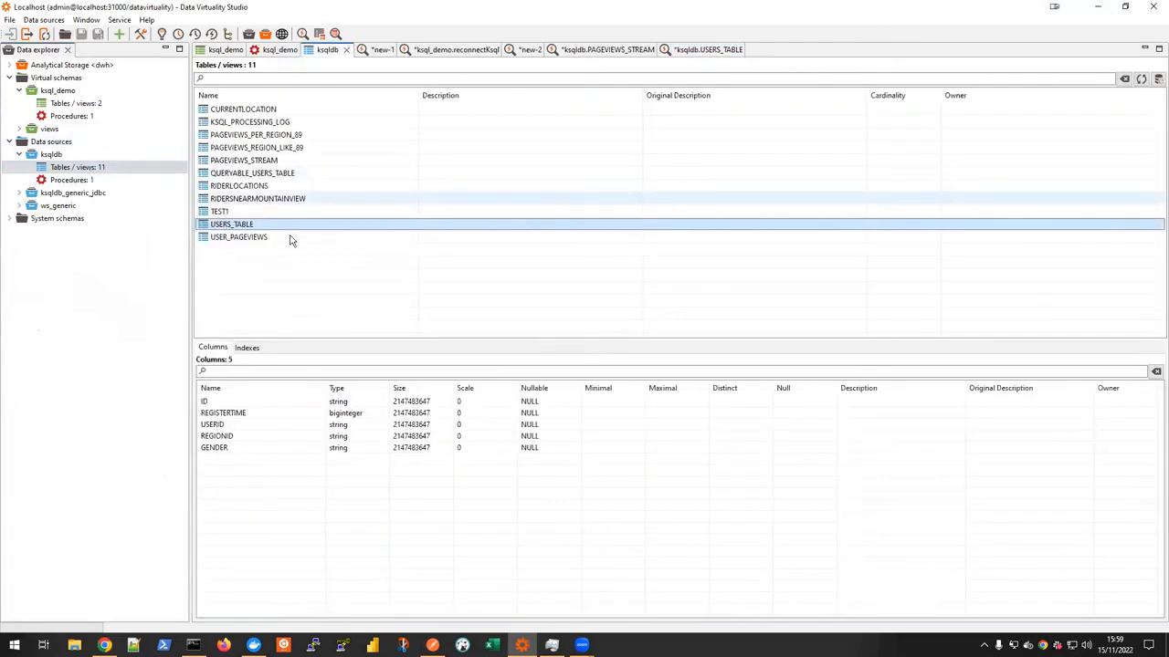
{"action": "left_click", "coordinate": [259, 174]}
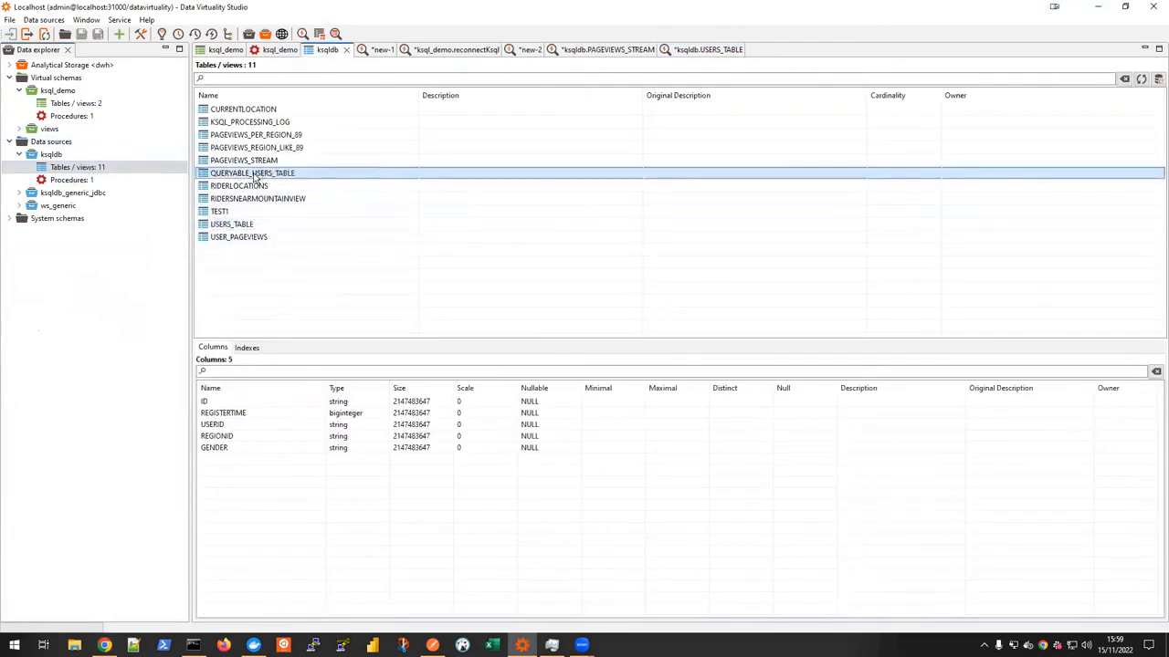
{"action": "double_click", "coordinate": [255, 175]}
{"action": "left_click", "coordinate": [201, 68]}
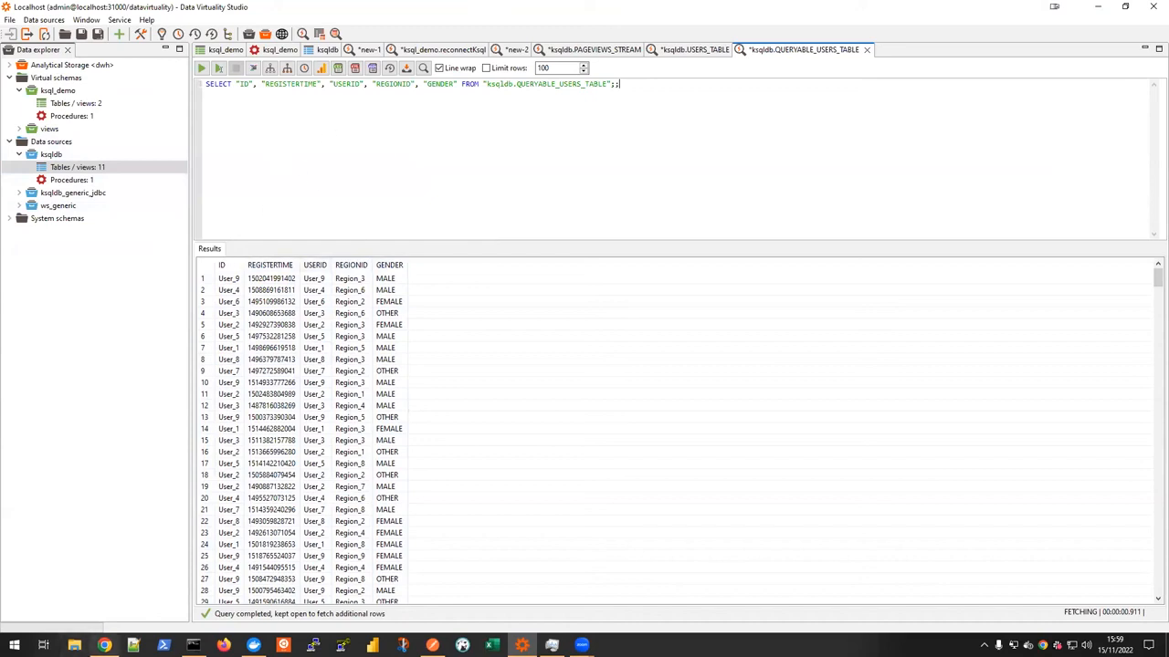
Step: Back in Control Center, remove the ID condition so the query reads "select * from USERS_TABLE;" and run it
{"action": "left_click", "coordinate": [104, 646]}
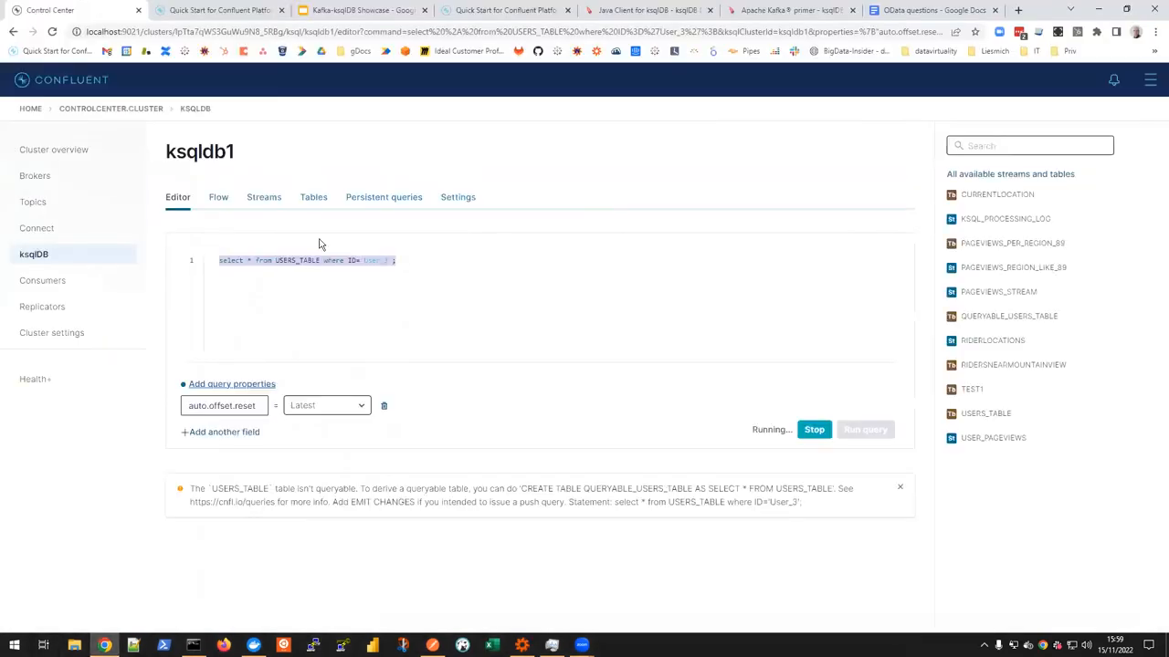
{"action": "left_click", "coordinate": [383, 282]}
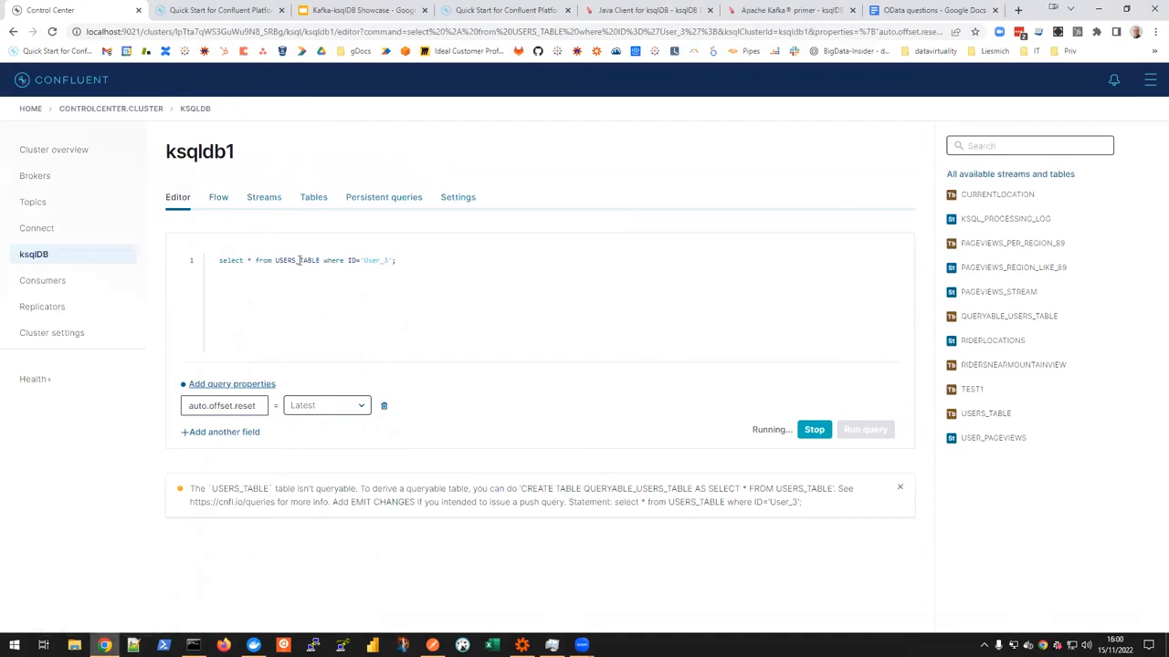
{"action": "left_click_drag", "start_coordinate": [319, 260], "coordinate": [388, 260]}
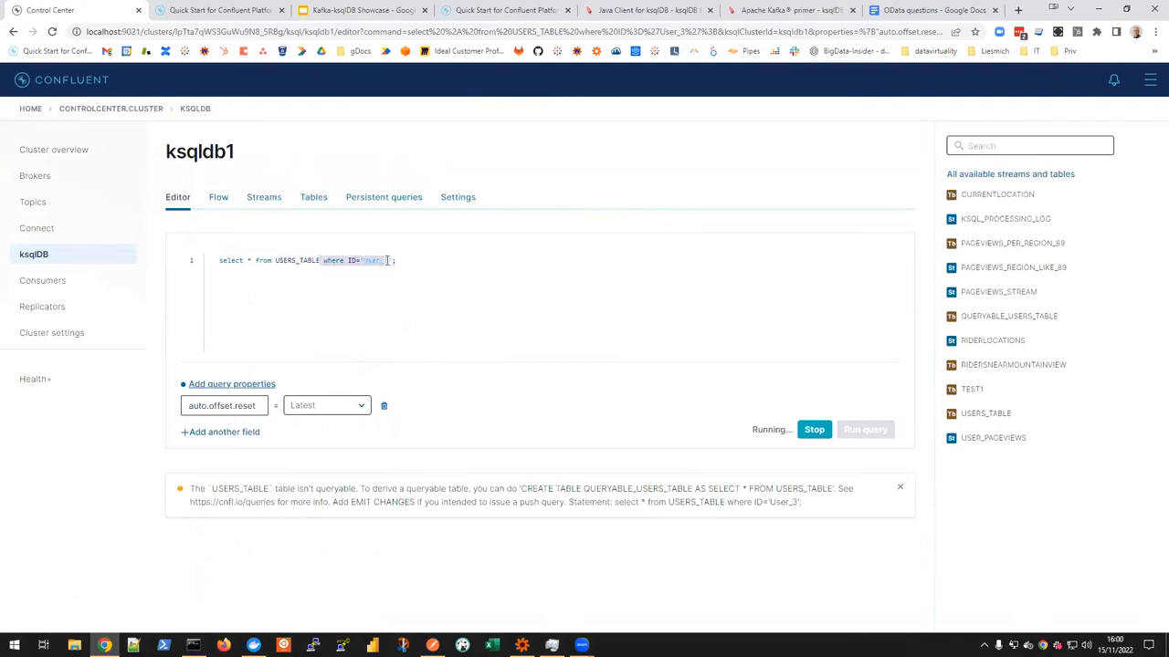
{"action": "key", "text": "BackSpace"}
{"action": "left_click", "coordinate": [814, 430]}
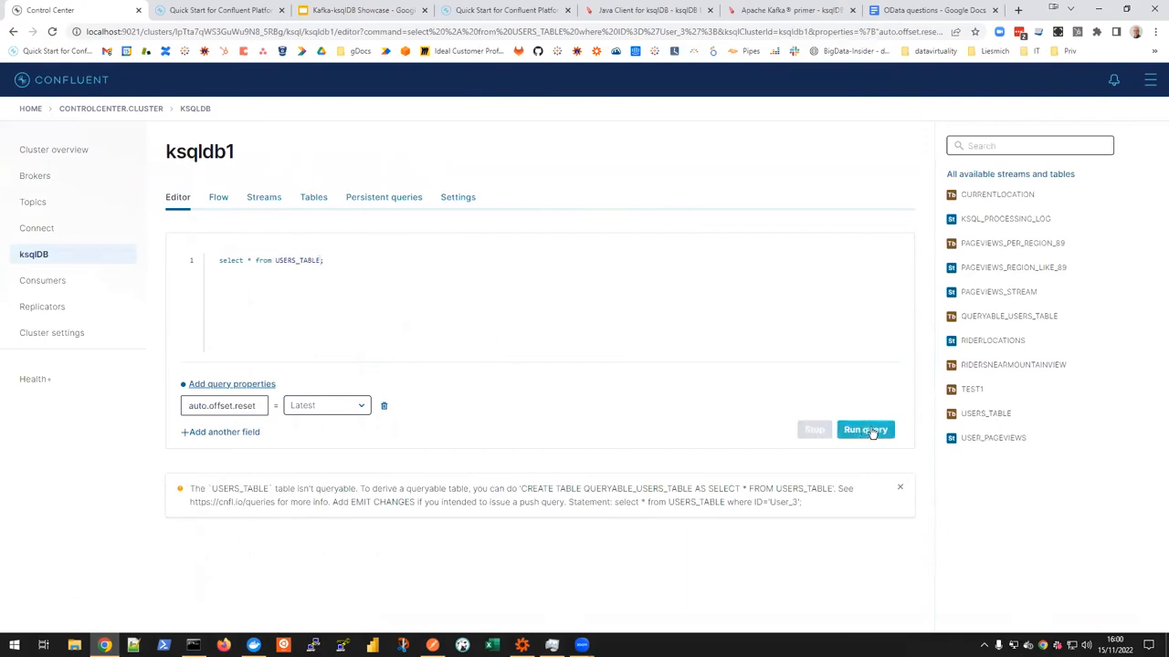
{"action": "left_click", "coordinate": [866, 430]}
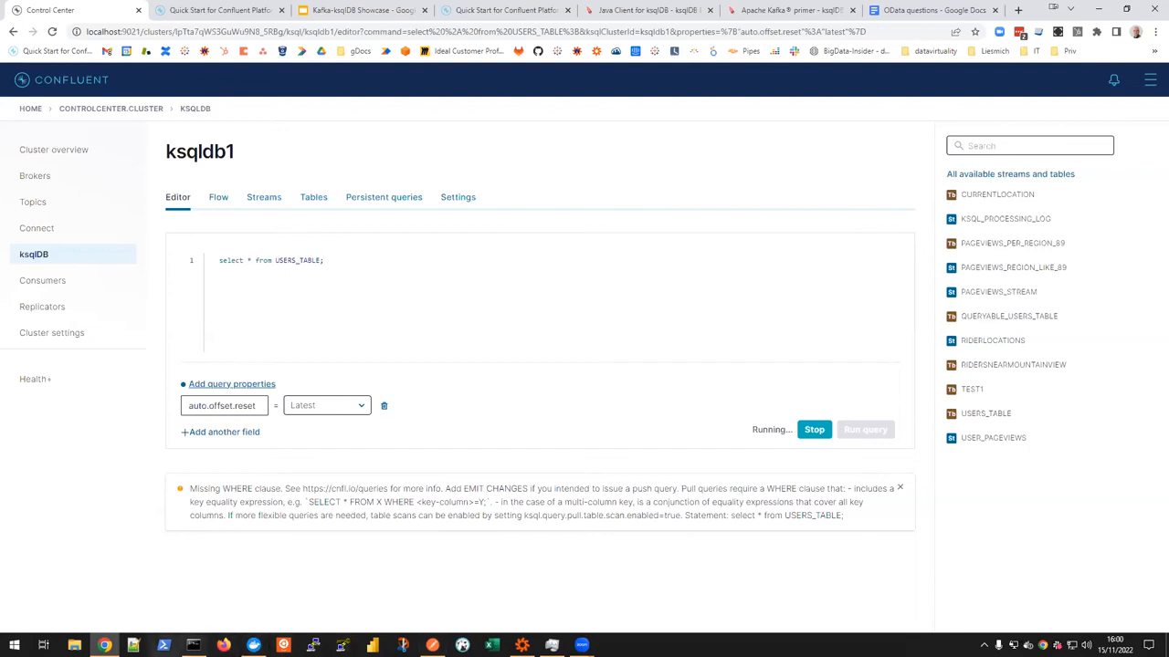
Step: Copy the connector's SELECT statement on ksqldb.USERS_TABLE with its REGISTERTIME filter from the "Pull Queries" slide
{"action": "mouse_move", "coordinate": [104, 646]}
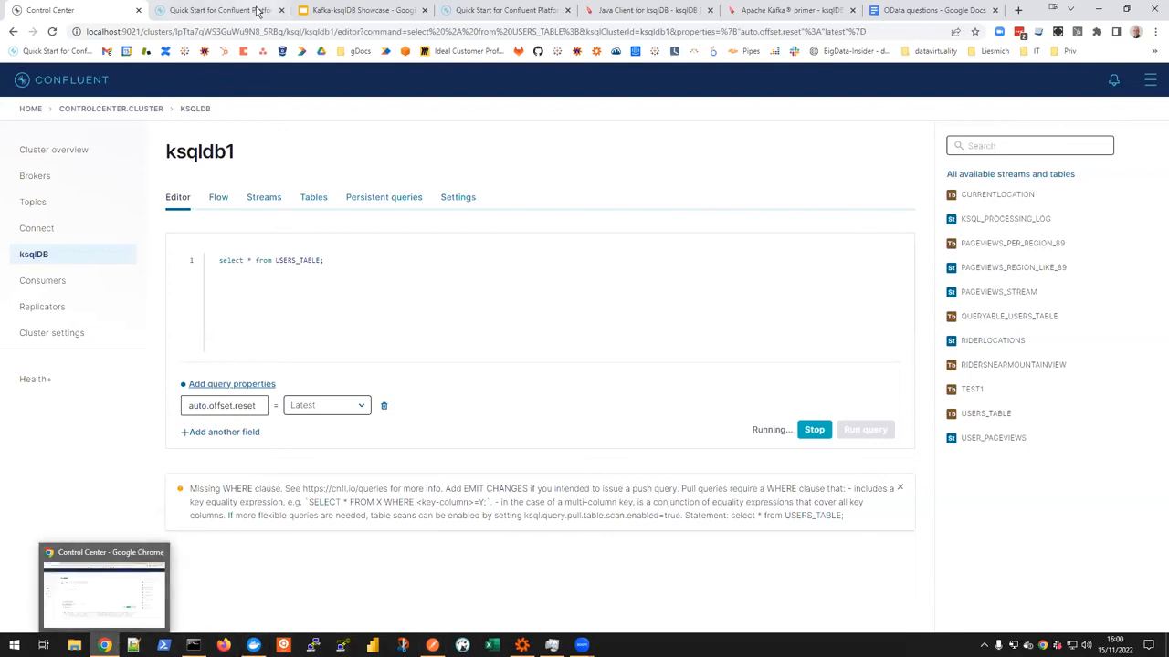
{"action": "left_click", "coordinate": [324, 11]}
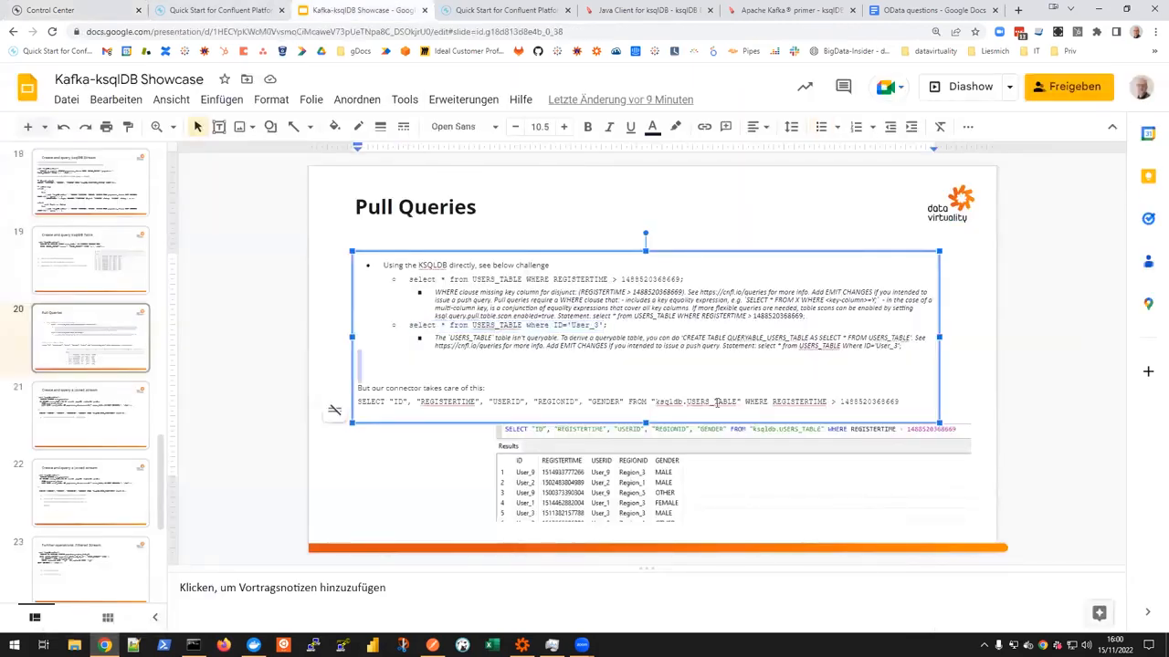
{"action": "left_click", "coordinate": [844, 394]}
{"action": "left_click_drag", "start_coordinate": [904, 400], "coordinate": [333, 412]}
{"action": "key", "text": "ctrl+c"}
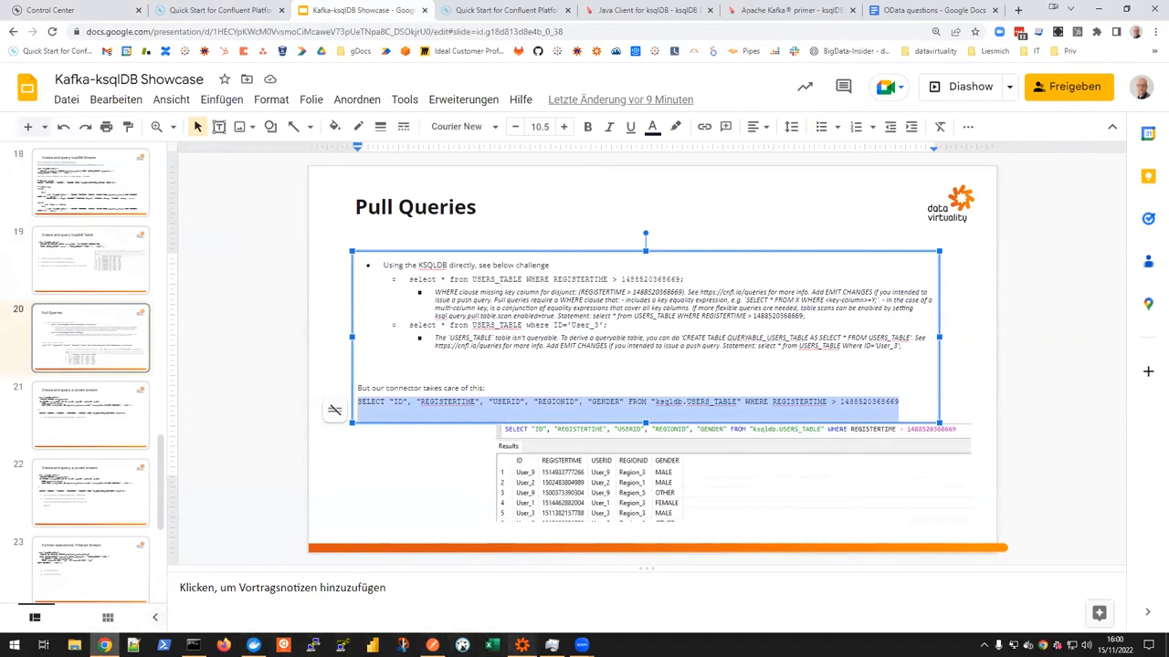
{"action": "left_click", "coordinate": [521, 645]}
{"action": "left_click_drag", "start_coordinate": [621, 84], "coordinate": [10, 13]}
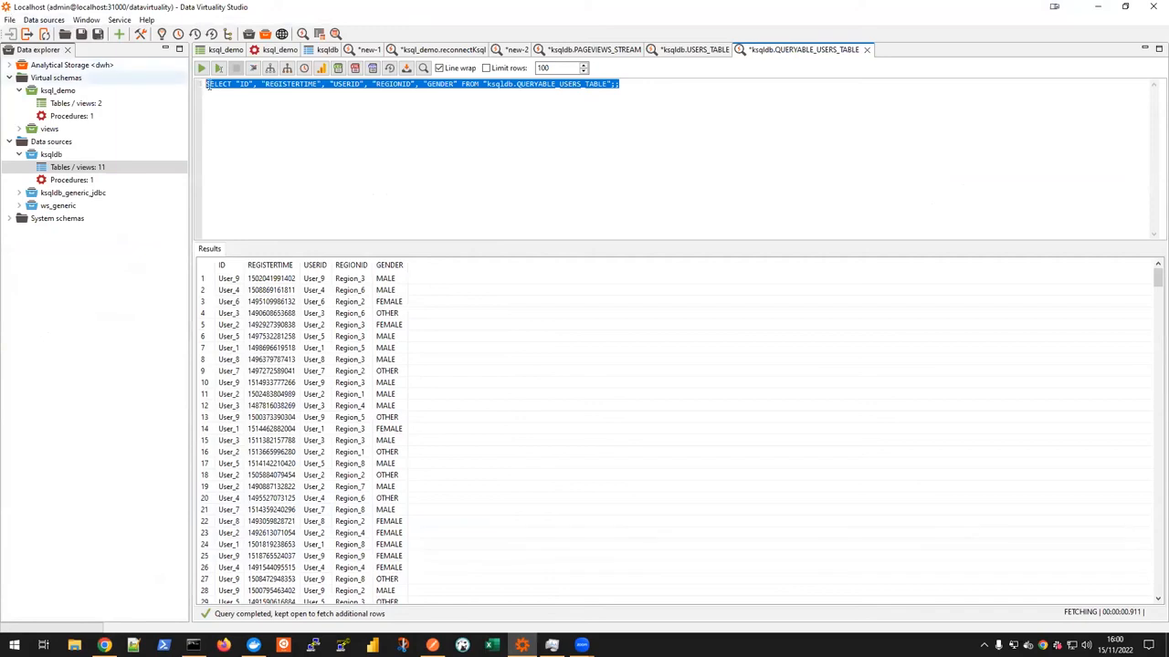
{"action": "key", "text": "ctrl+v"}
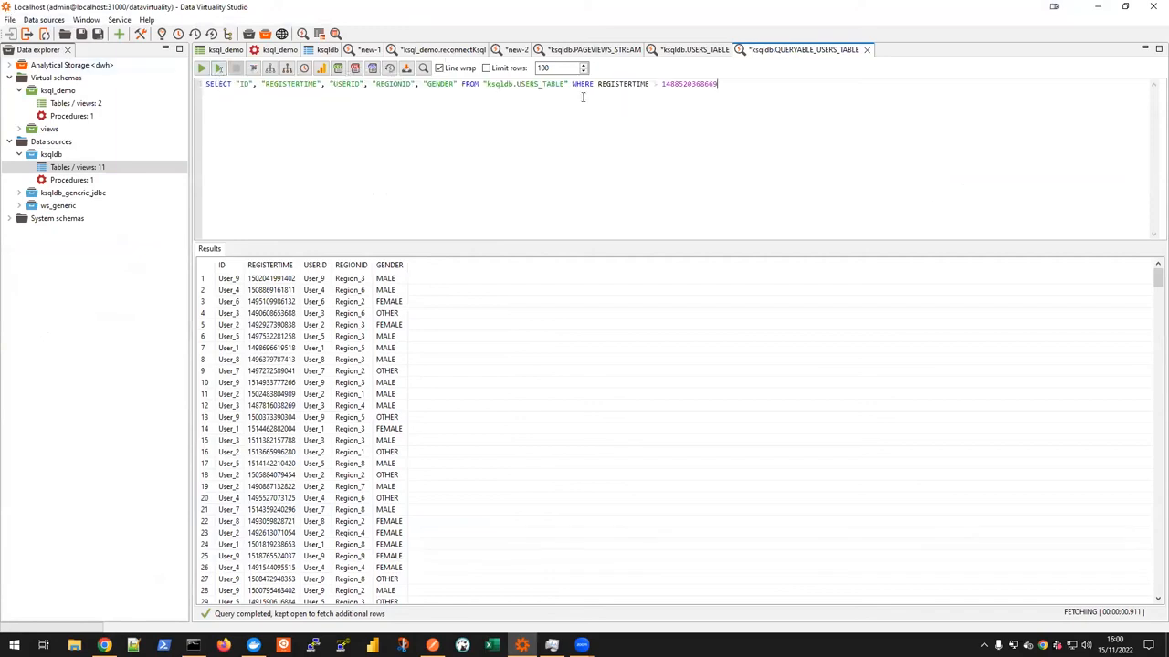
{"action": "left_click", "coordinate": [201, 68]}
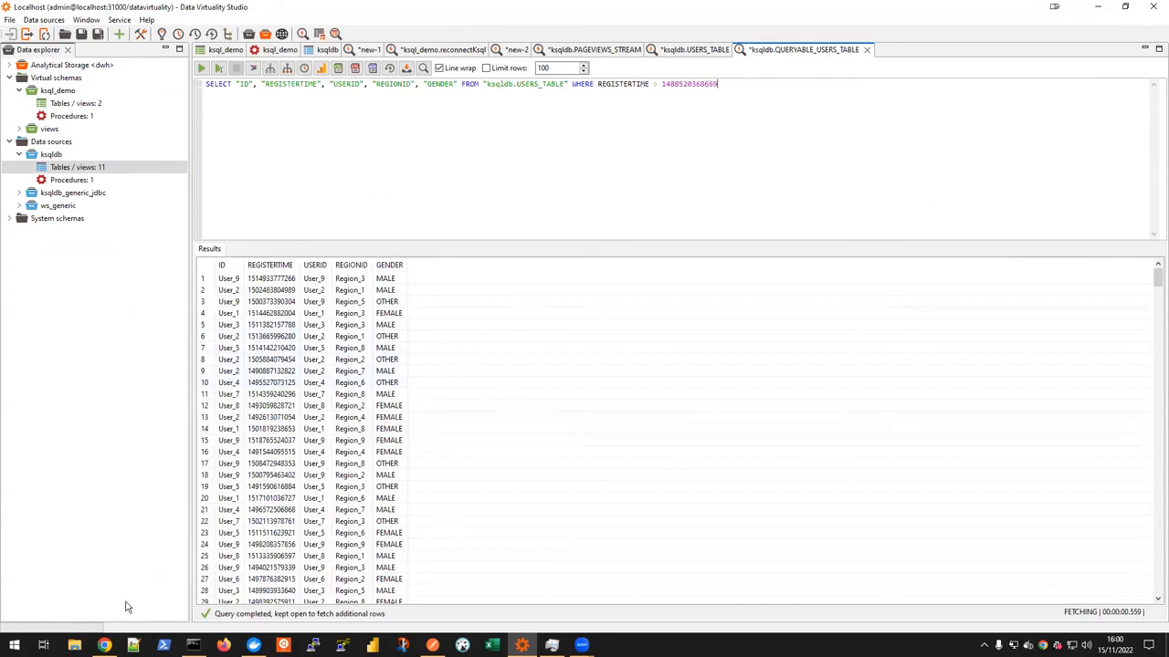
Step: Compare the "select * from USERS_TABLE;" query in Control Center with the REGISTERTIME-filtered query in Data Virtuality Studio
{"action": "left_click", "coordinate": [104, 645]}
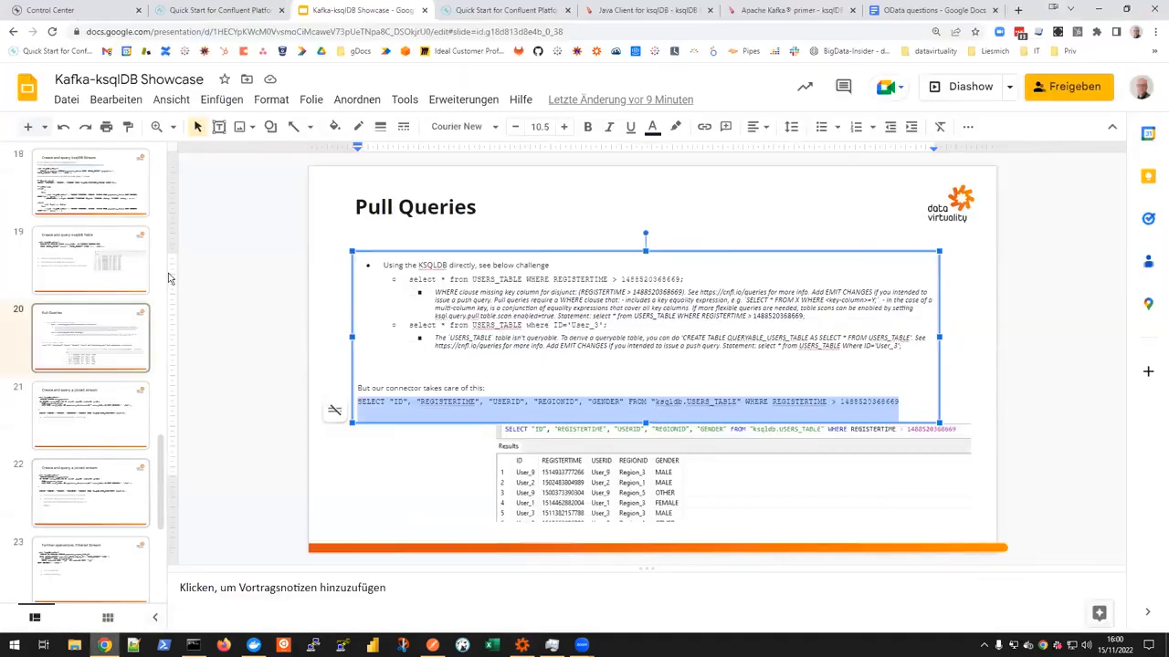
{"action": "left_click", "coordinate": [68, 13]}
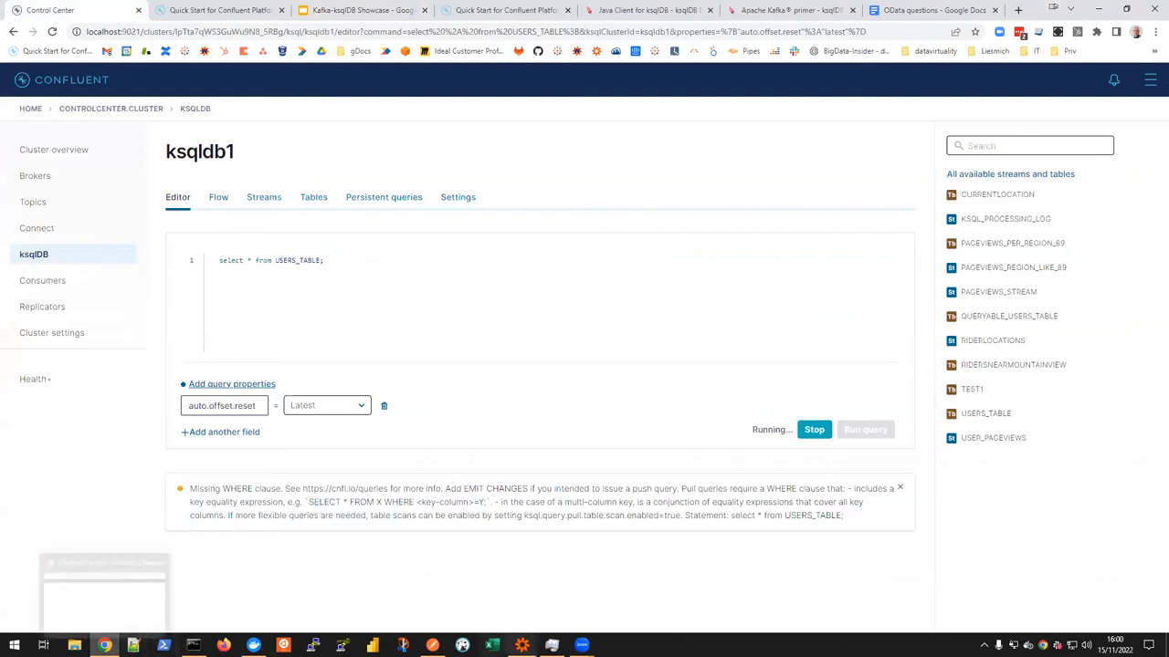
{"action": "left_click", "coordinate": [521, 646]}
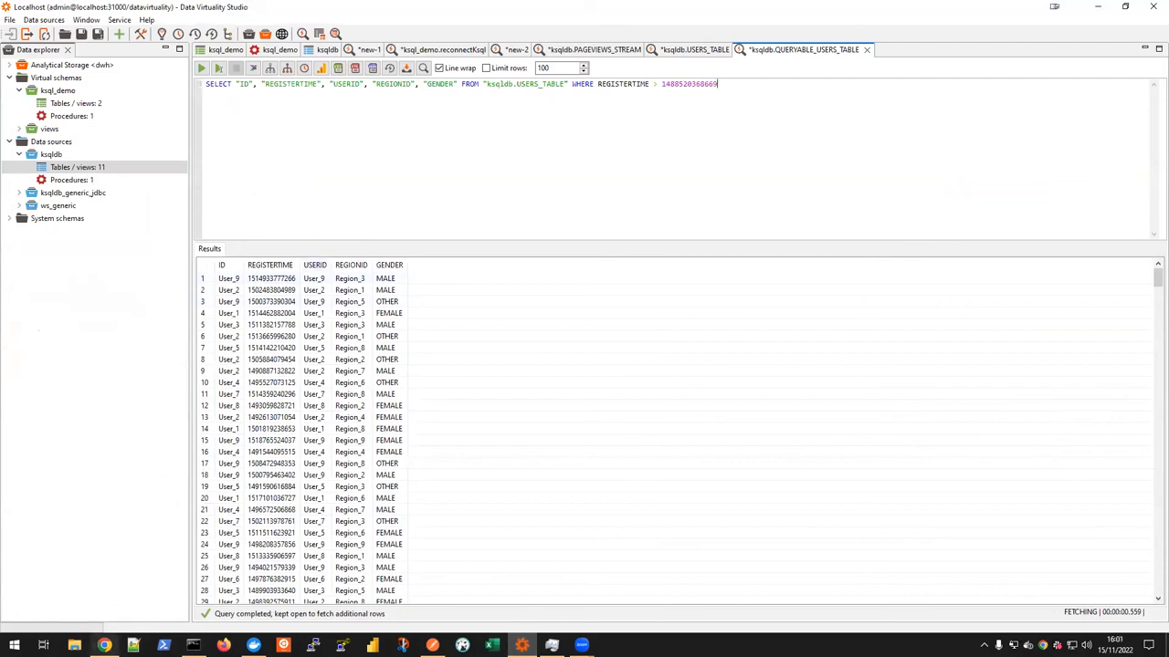
Step: In the Kafka-ksqlDB Showcase presentation, open the "Create and query a joined stream" slide and examine the user_pageviews statement joining pageviews_stream with users_table
{"action": "left_click", "coordinate": [105, 646]}
{"action": "left_click", "coordinate": [325, 10]}
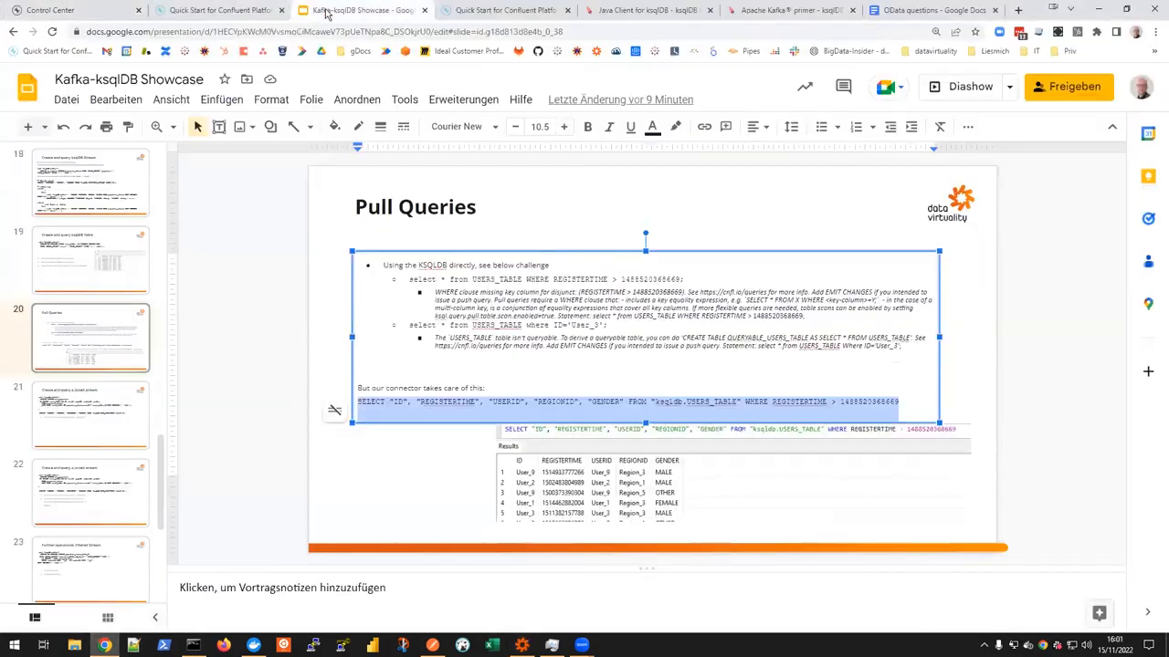
{"action": "left_click", "coordinate": [89, 431]}
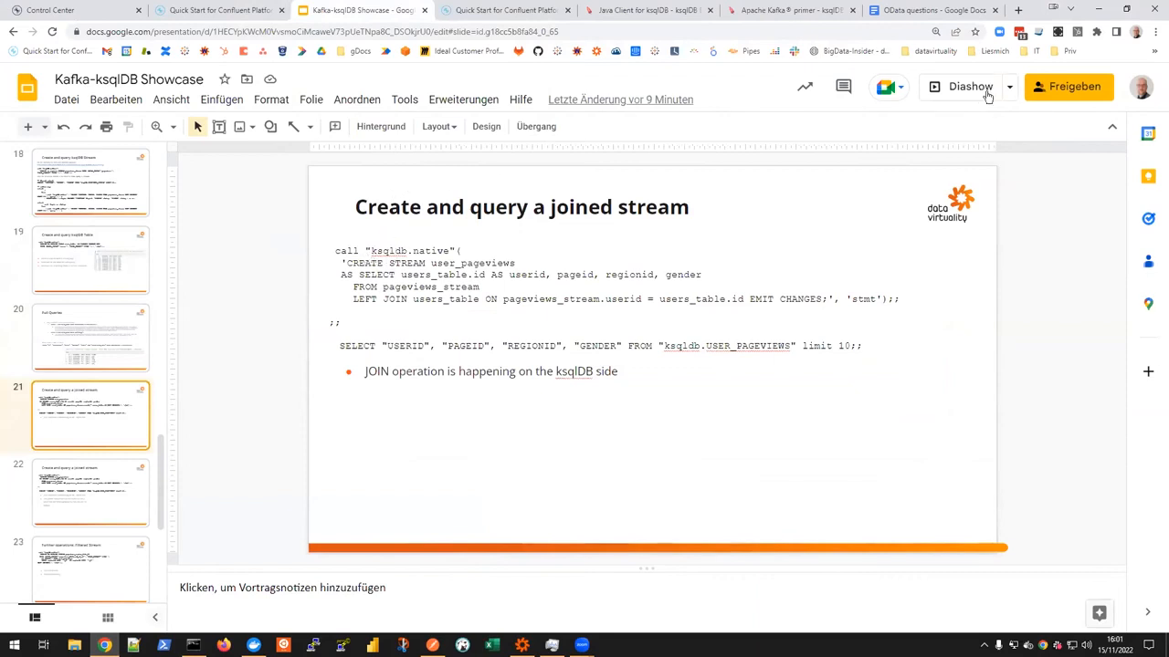
{"action": "left_click", "coordinate": [407, 263]}
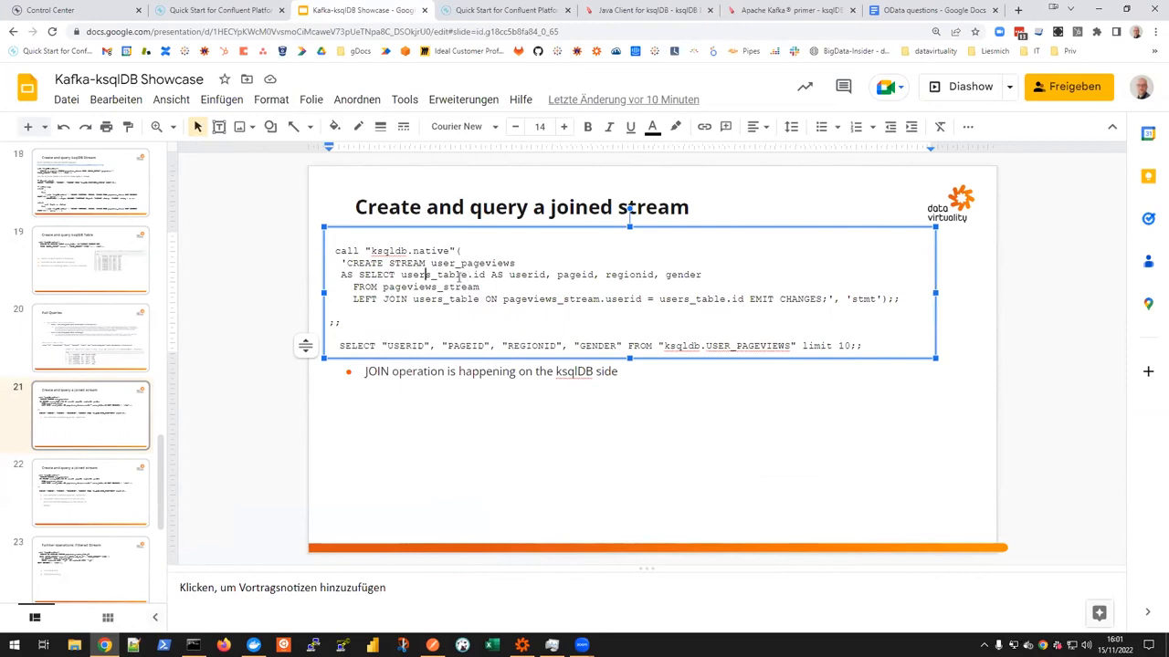
{"action": "double_click", "coordinate": [458, 276]}
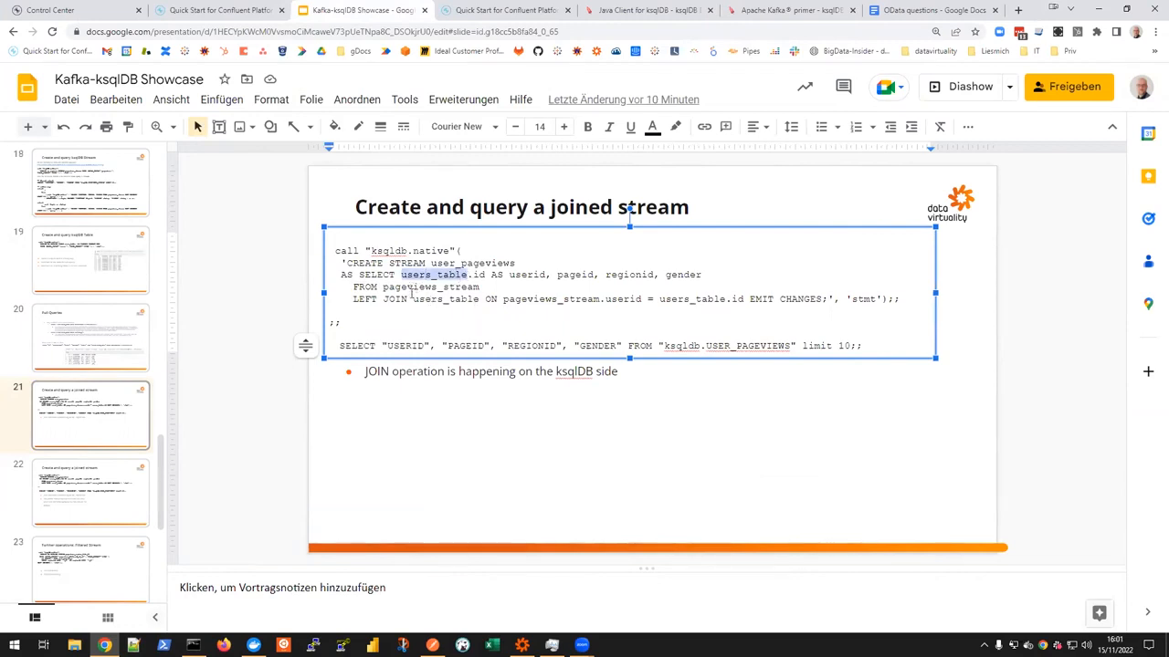
{"action": "left_click", "coordinate": [420, 298]}
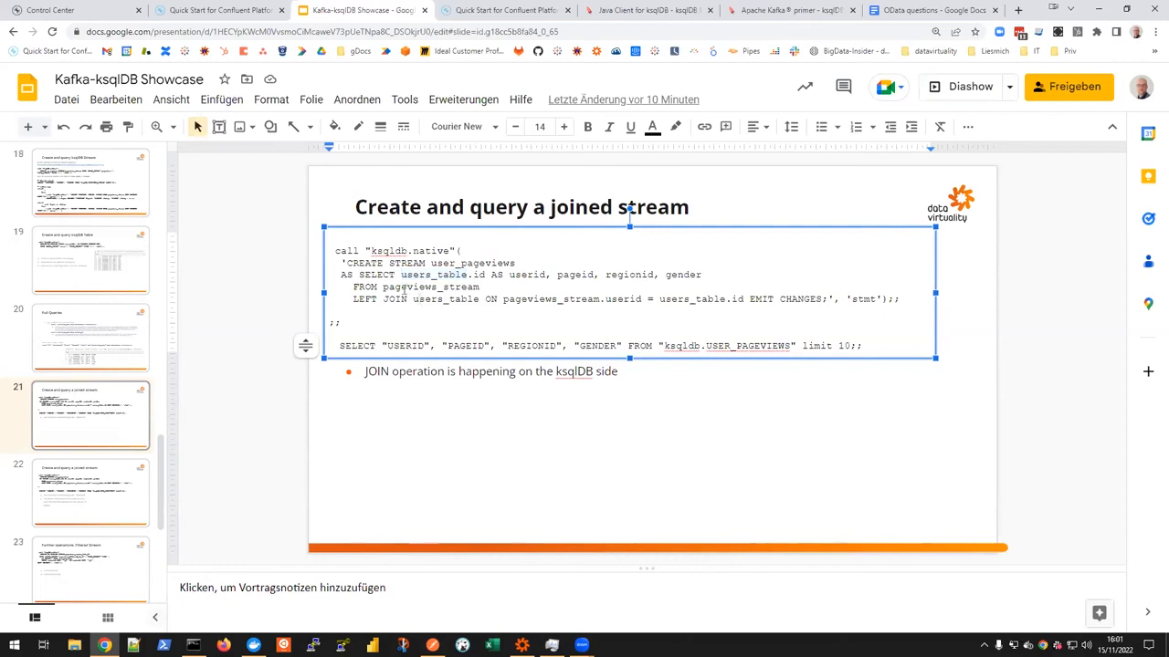